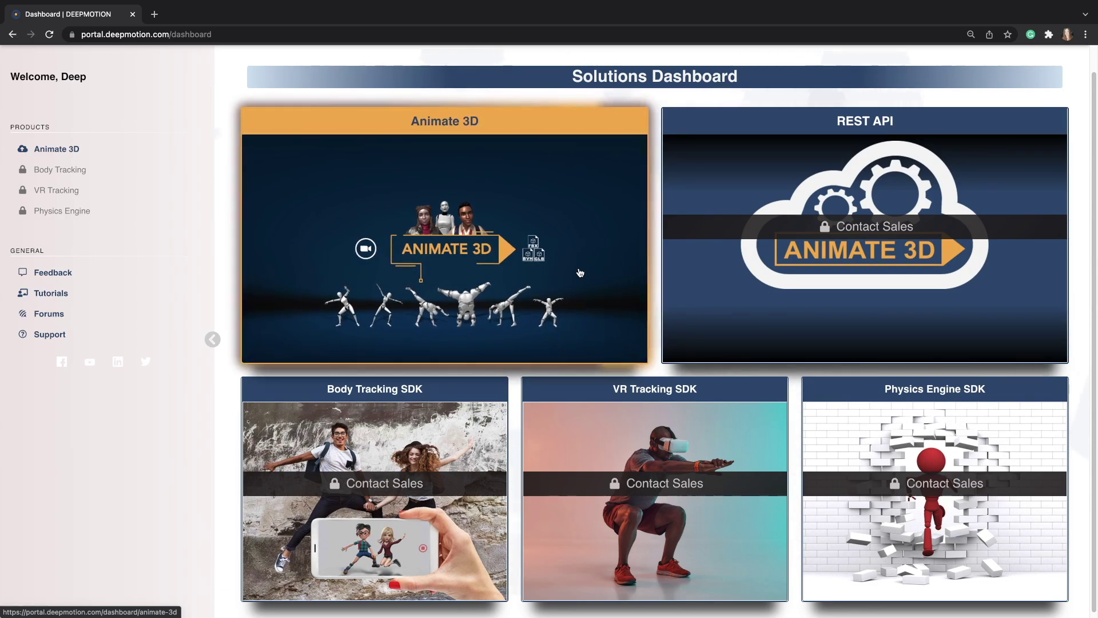
- Start a new 3D Animation job in DeepMotion Animate 3D using the Default character set
{"action": "left_click", "coordinate": [580, 273]}
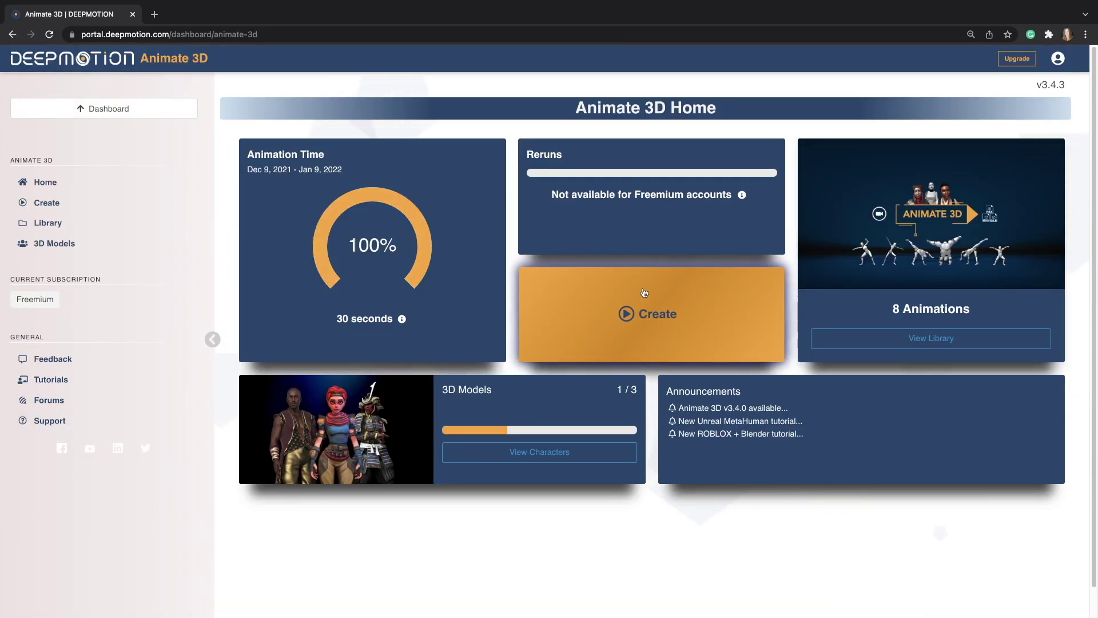
{"action": "left_click", "coordinate": [694, 317]}
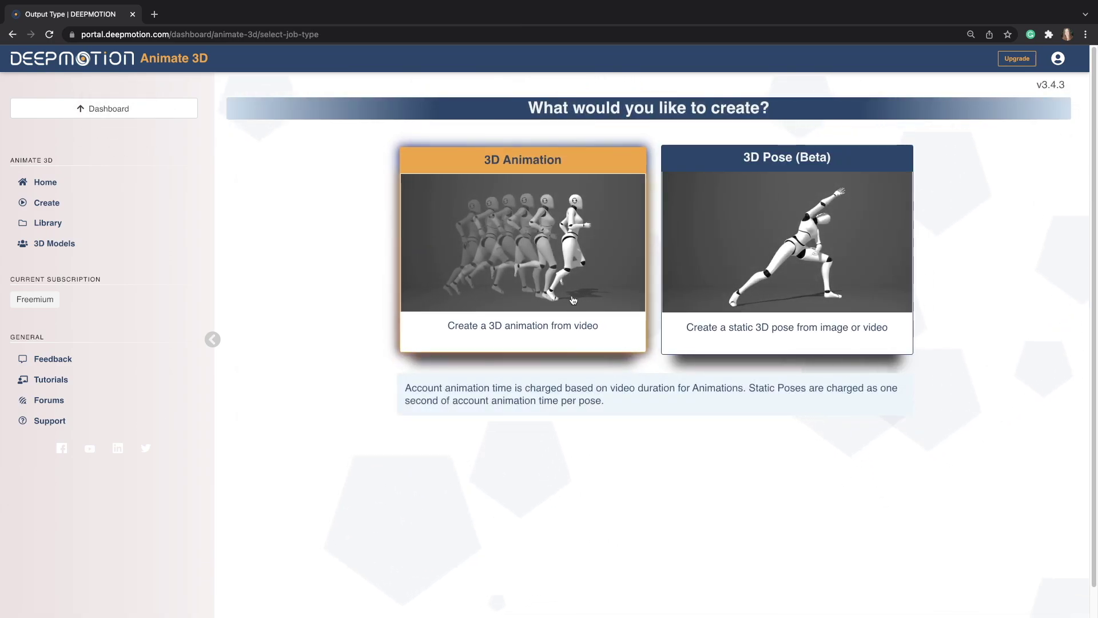
{"action": "left_click", "coordinate": [577, 298]}
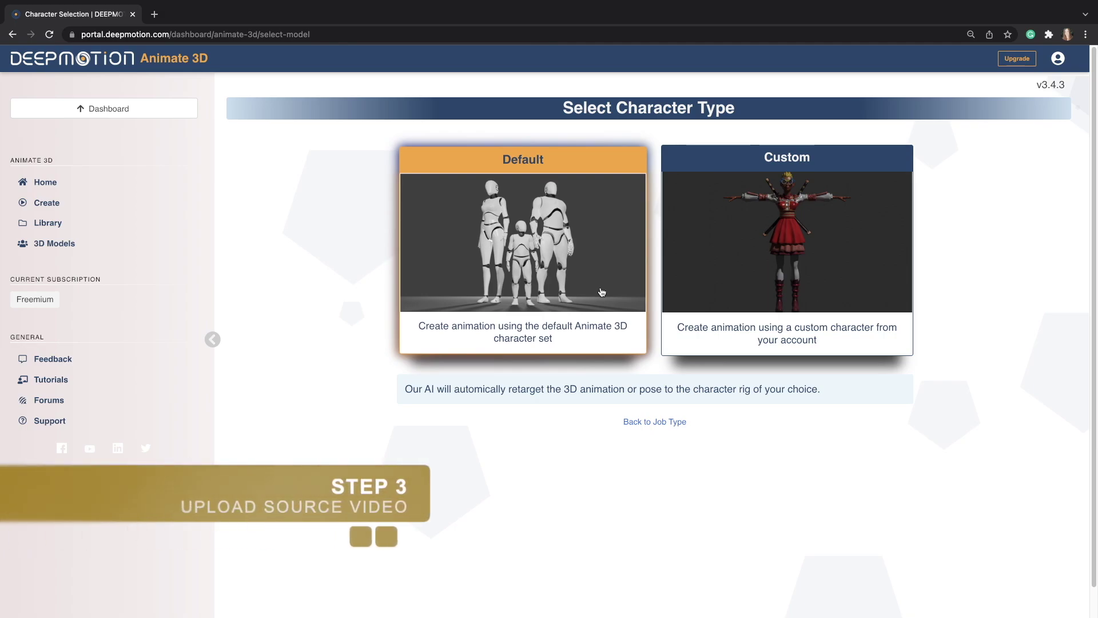
{"action": "left_click", "coordinate": [602, 292]}
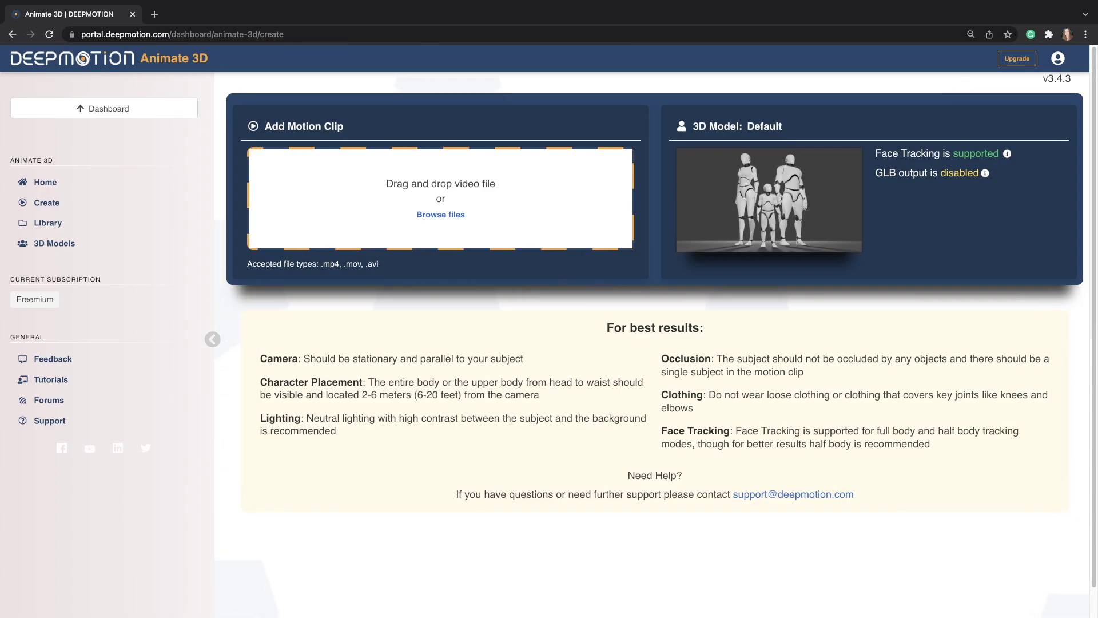
- Upload Loik_MMA_Test.mov as the motion clip and enable Root Joint at Origin alongside FBX Output
{"action": "left_click_drag", "start_coordinate": [474, 595], "coordinate": [441, 189]}
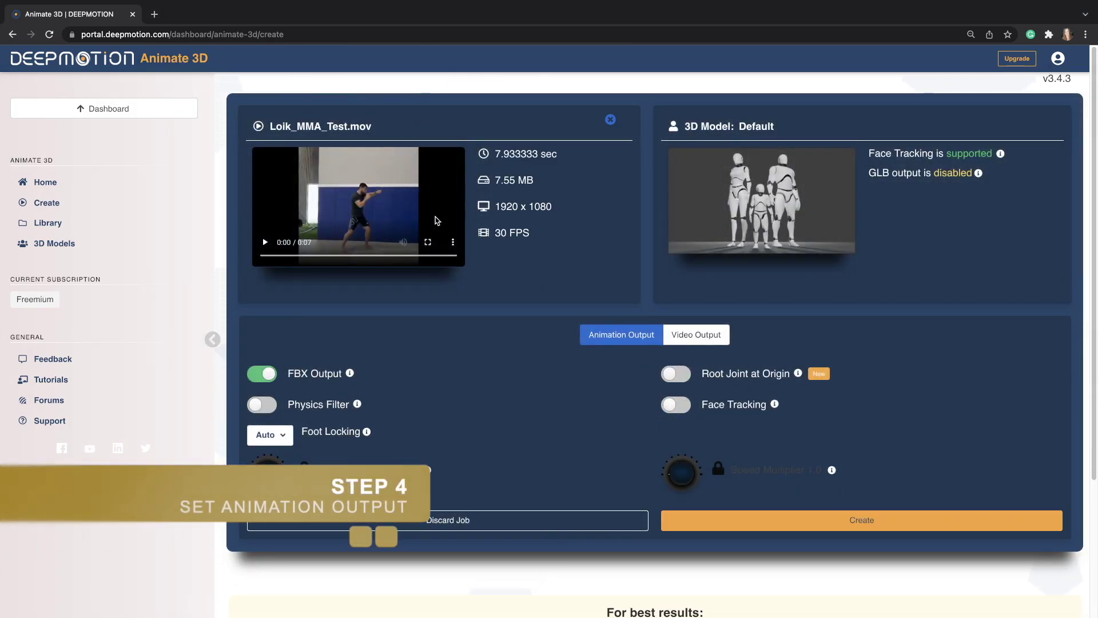
{"action": "left_click", "coordinate": [412, 356]}
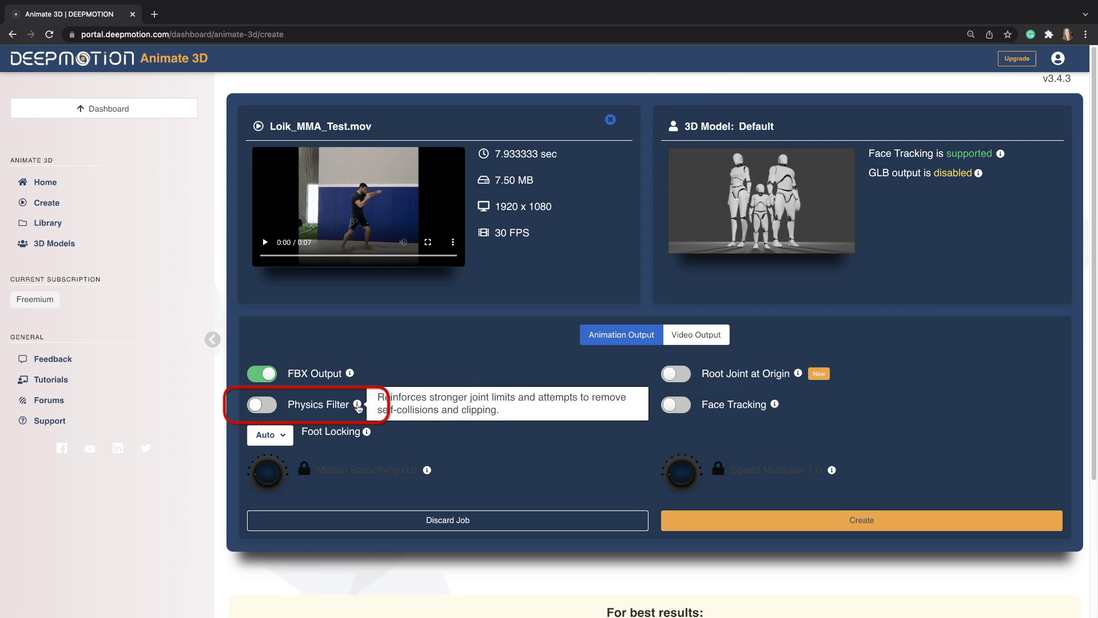
{"action": "mouse_move", "coordinate": [427, 470]}
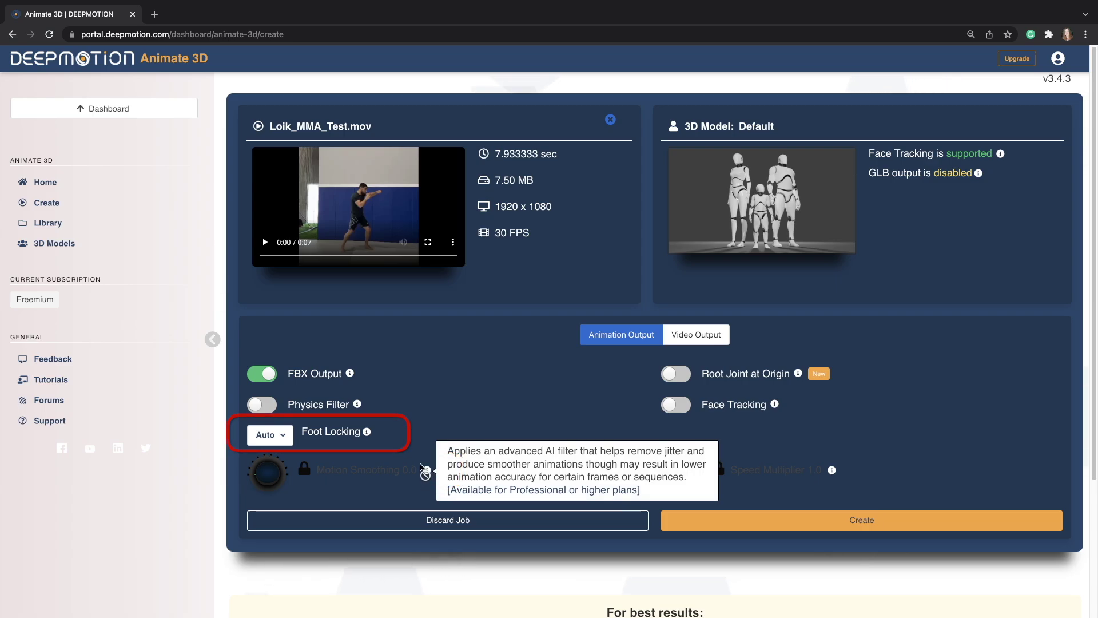
{"action": "mouse_move", "coordinate": [368, 433]}
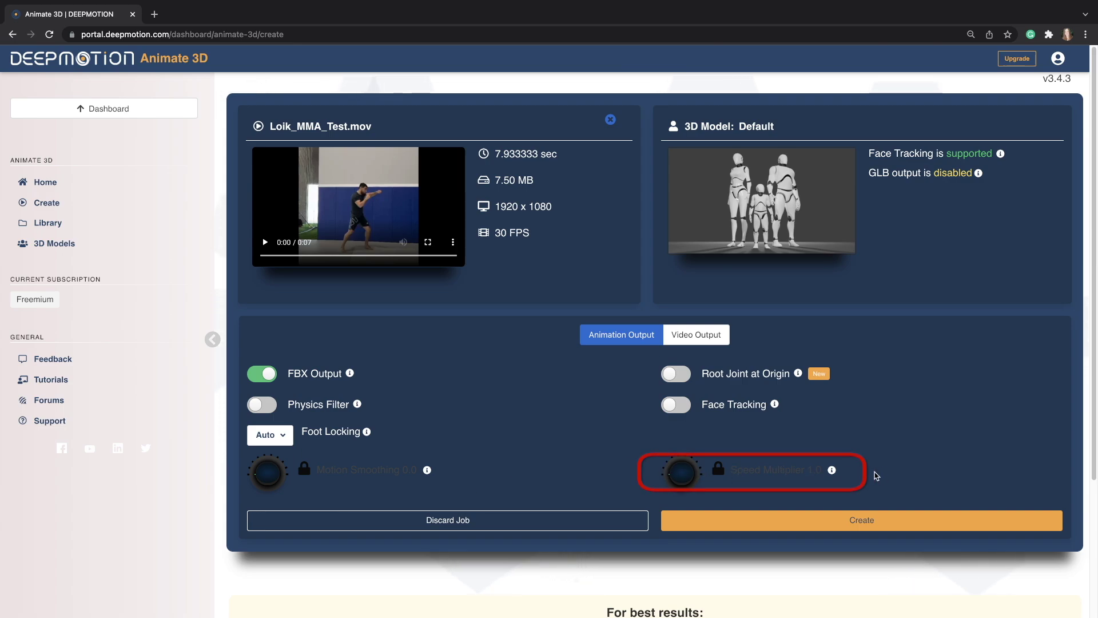
{"action": "mouse_move", "coordinate": [833, 472]}
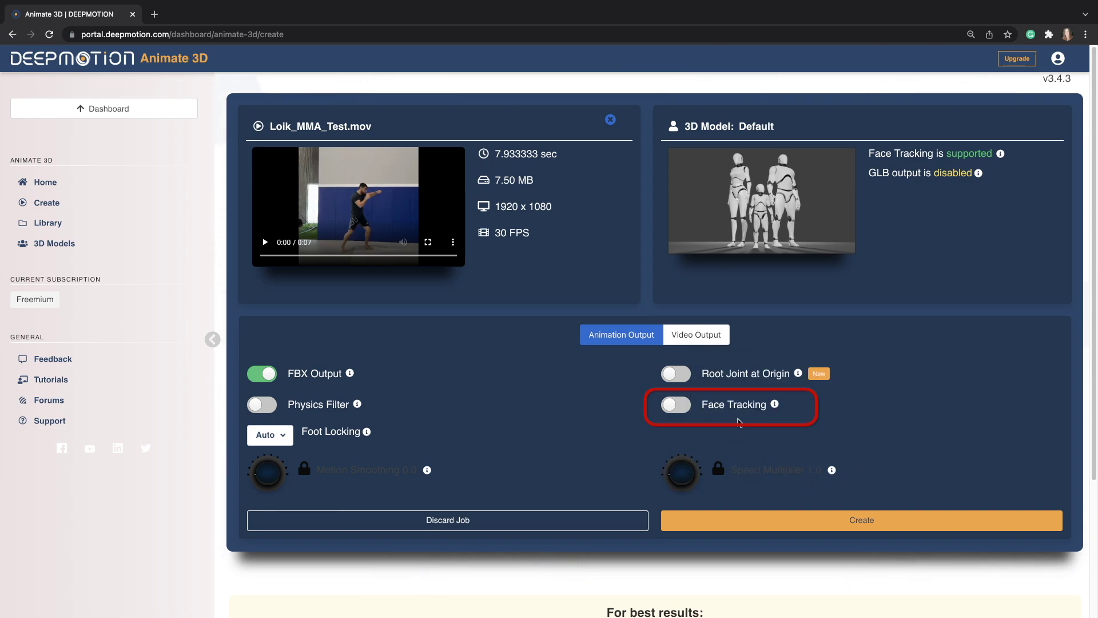
{"action": "mouse_move", "coordinate": [776, 405]}
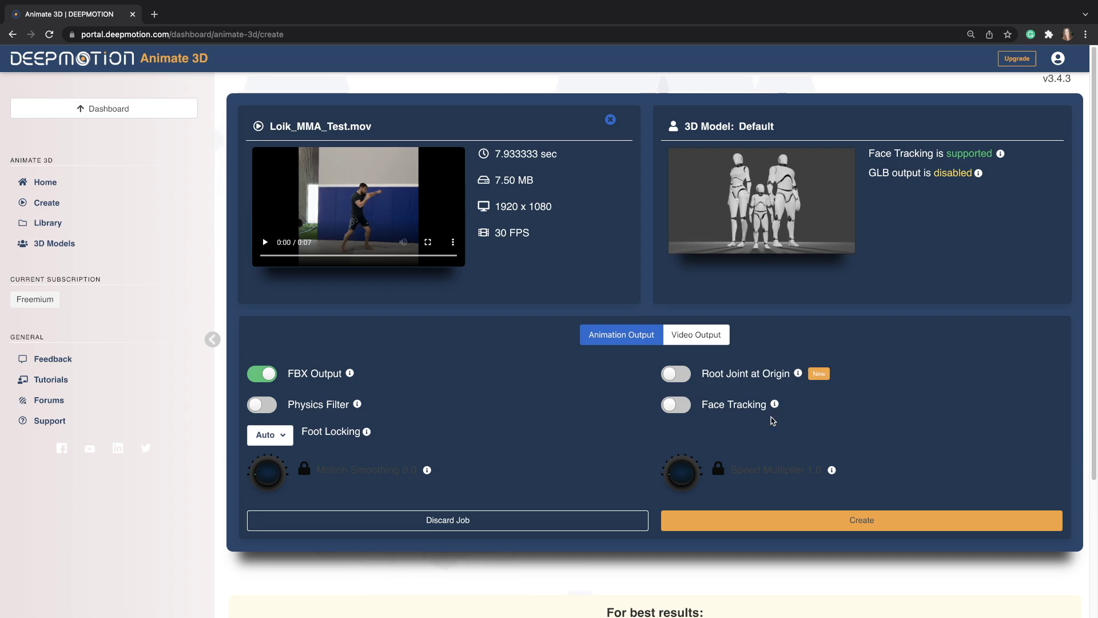
{"action": "left_click", "coordinate": [677, 376]}
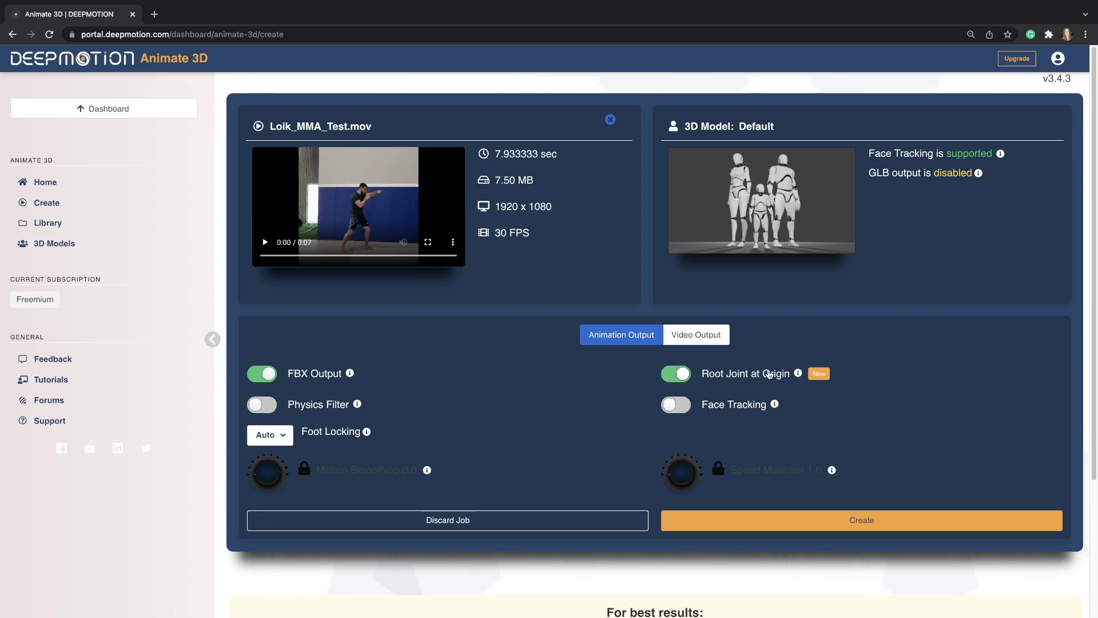
{"action": "mouse_move", "coordinate": [798, 374]}
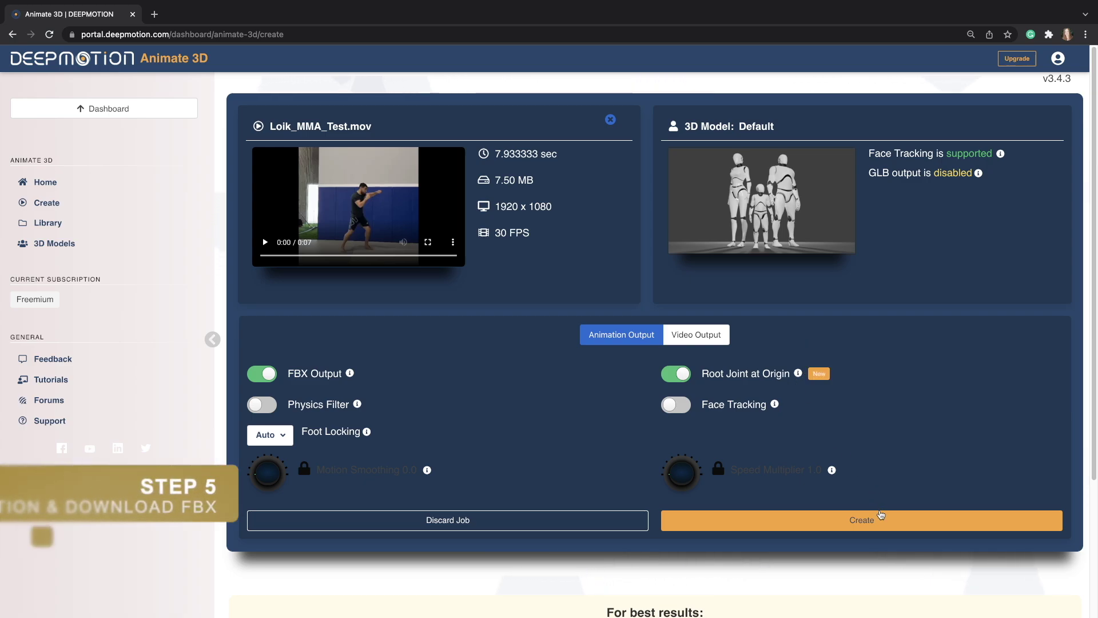
- Run the Loik_MMA_Test animation job and download the result as an FBX zip
{"action": "left_click", "coordinate": [902, 521]}
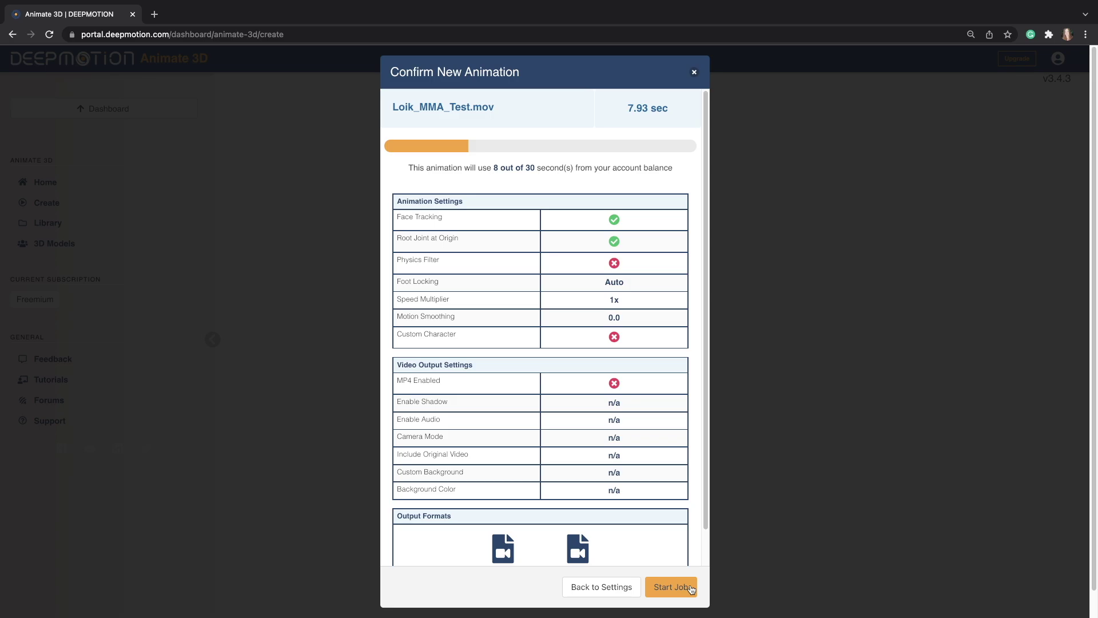
{"action": "left_click", "coordinate": [671, 587]}
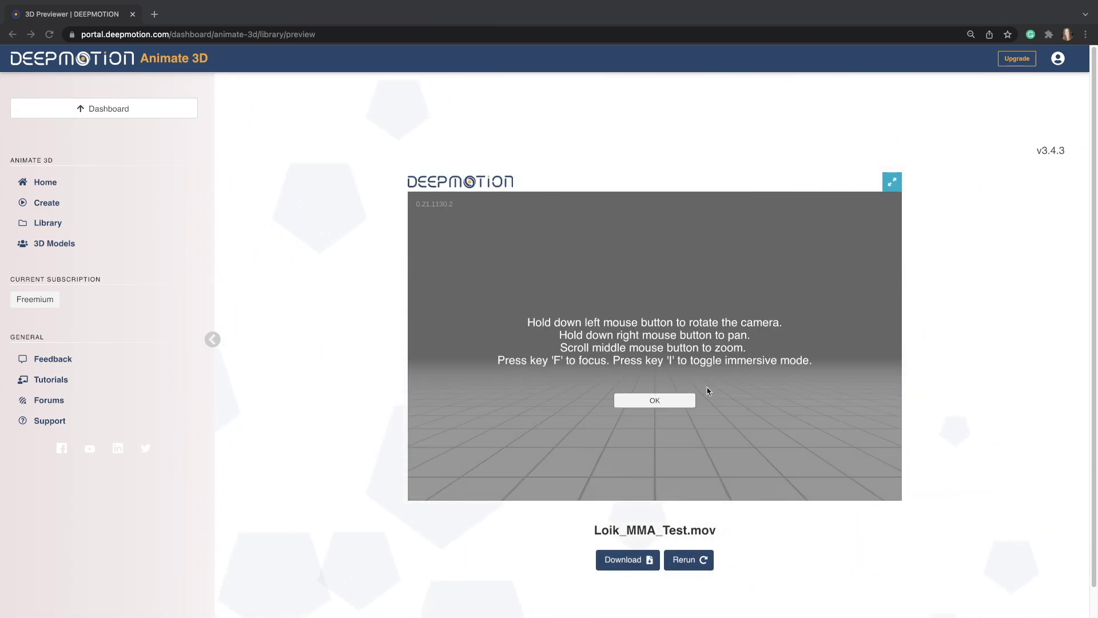
{"action": "left_click", "coordinate": [686, 399]}
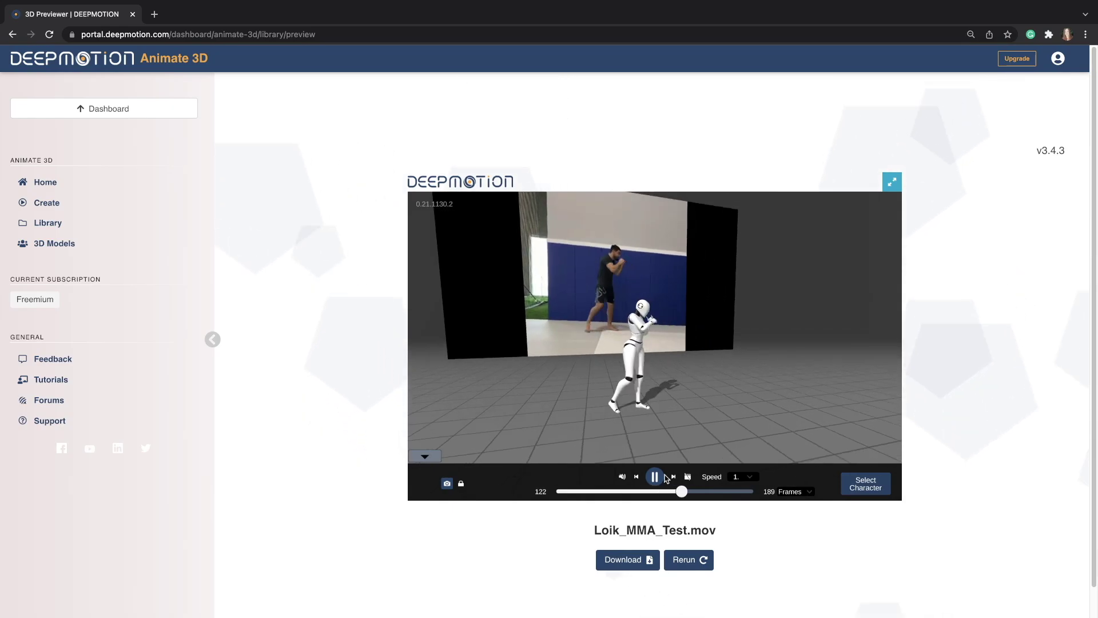
{"action": "left_click", "coordinate": [630, 559]}
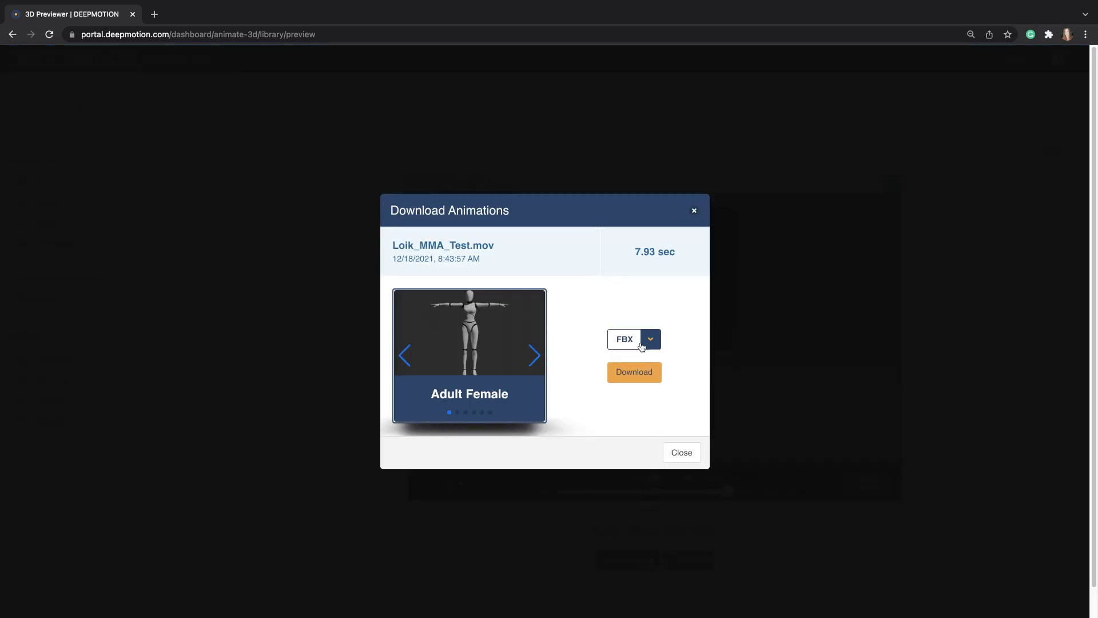
{"action": "left_click", "coordinate": [640, 373]}
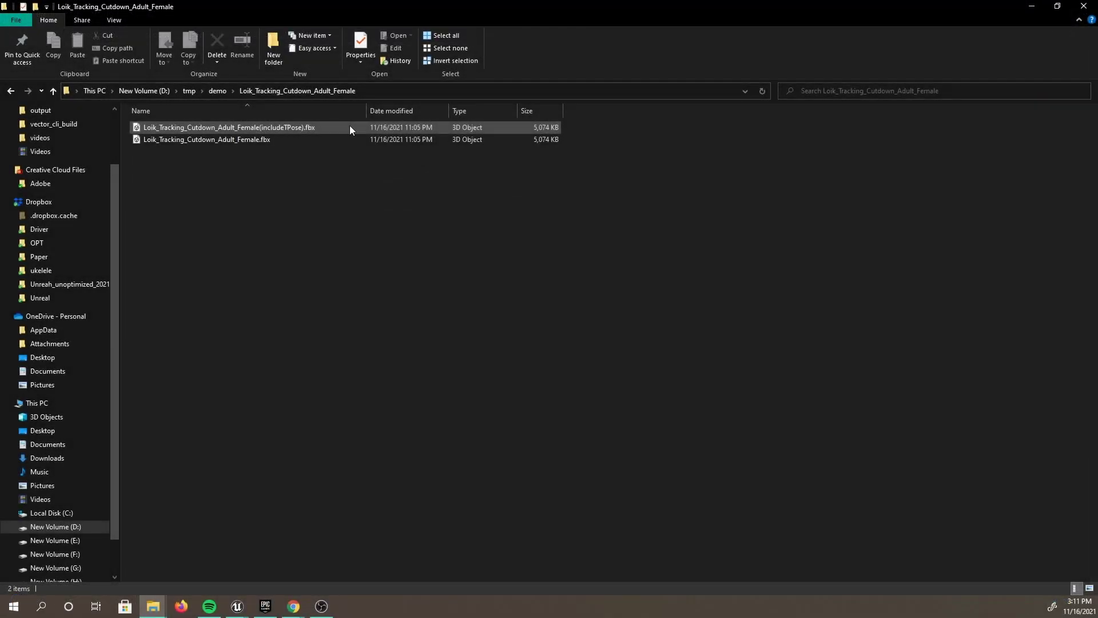
- Select Loik_Tracking_Cutdown_Adult_Female.fbx instead of its includeTPose version in the extracted folder
{"action": "left_click", "coordinate": [351, 129]}
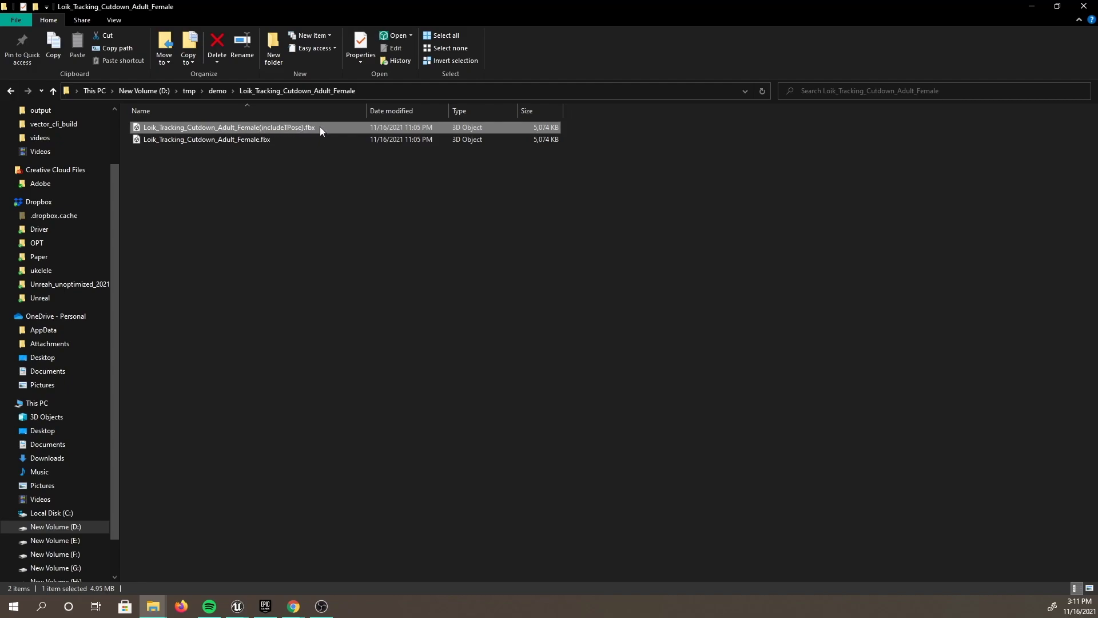
{"action": "left_click", "coordinate": [268, 139]}
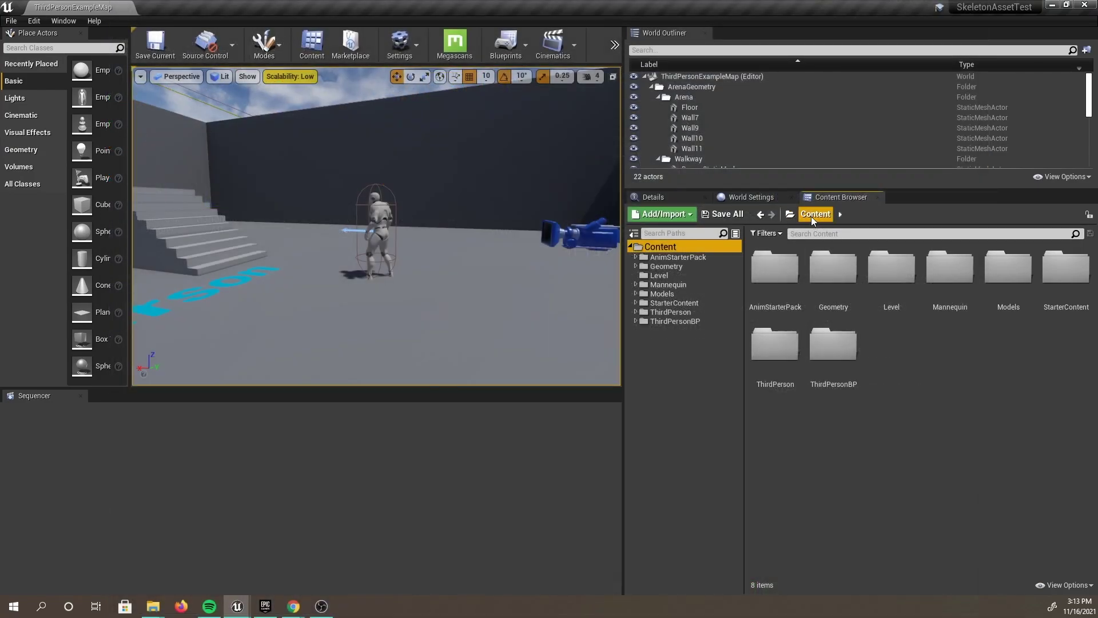
- Open the SK_Mannequin skeletal mesh from Content > Mannequin > Character > Mesh
{"action": "left_click", "coordinate": [812, 216]}
{"action": "left_click", "coordinate": [664, 294]}
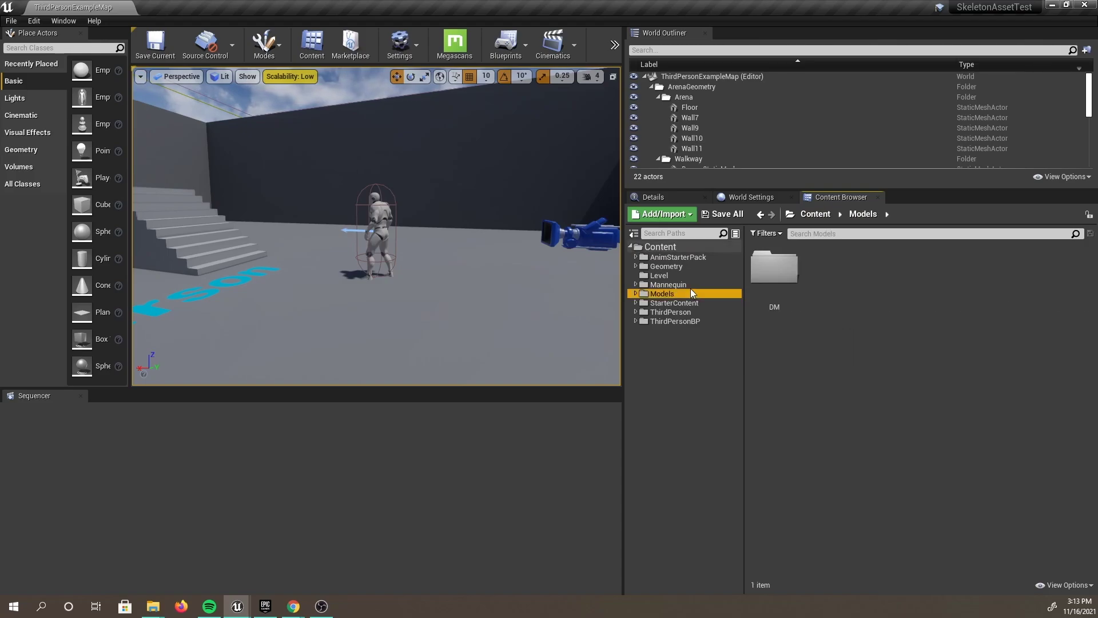
{"action": "left_click", "coordinate": [675, 252]}
{"action": "left_click", "coordinate": [950, 270]}
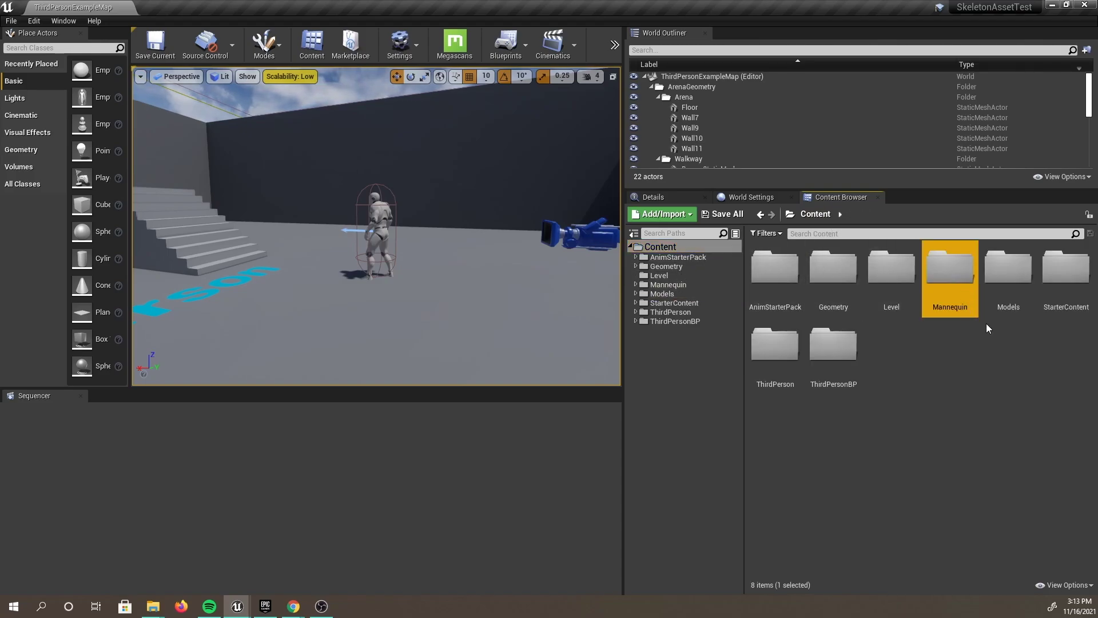
{"action": "double_click", "coordinate": [952, 276]}
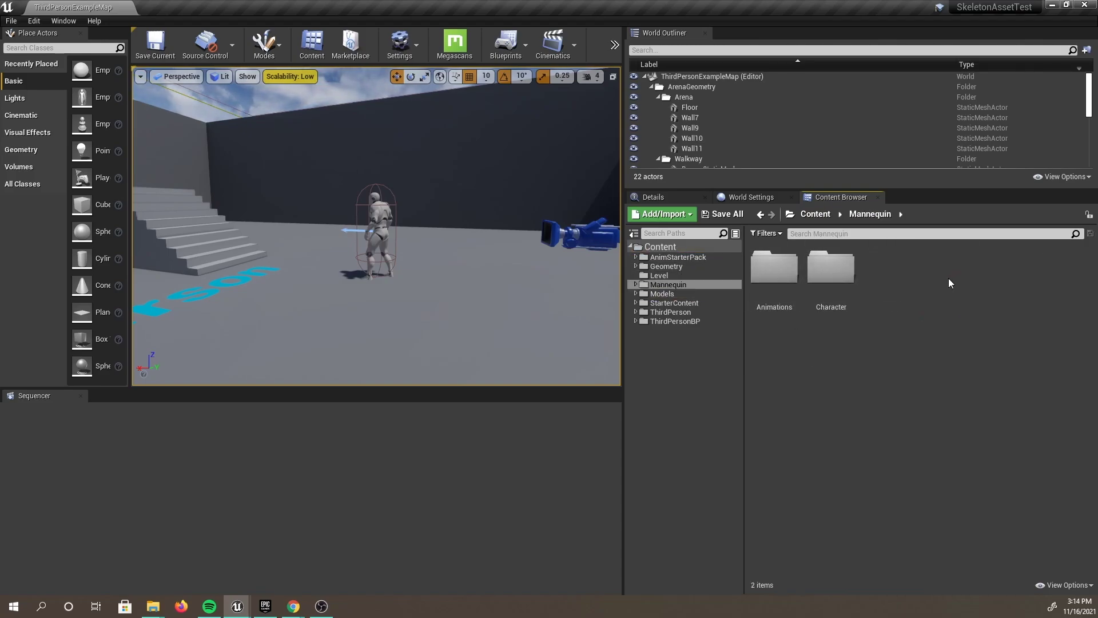
{"action": "double_click", "coordinate": [820, 277]}
{"action": "double_click", "coordinate": [827, 270]}
{"action": "double_click", "coordinate": [775, 281]}
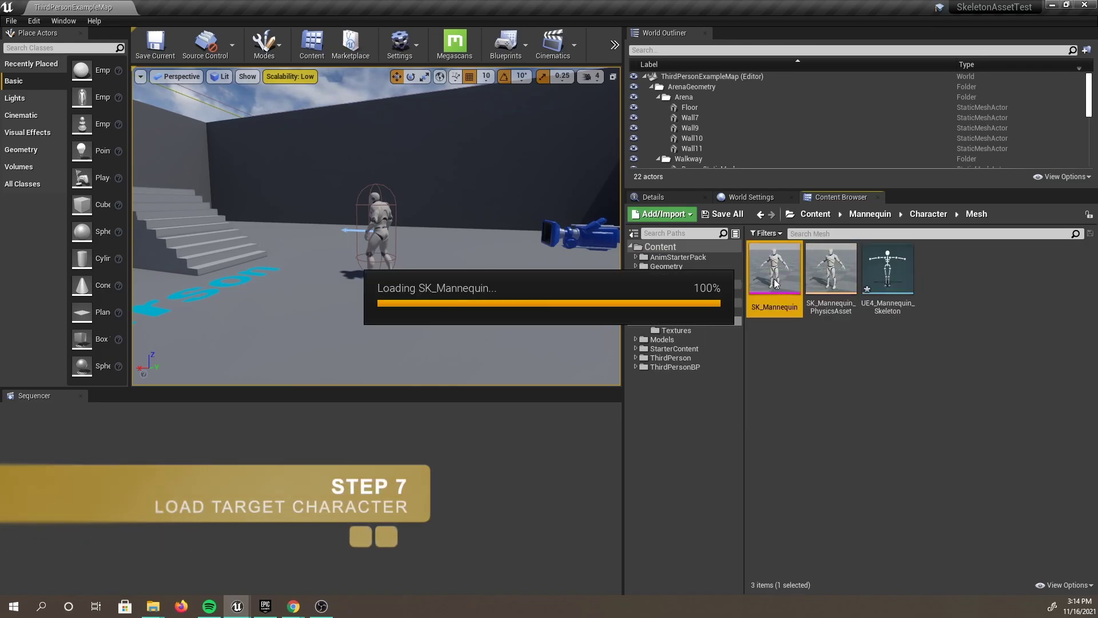
- Inspect the mannequin and its skeleton tree, close the editor, and expand Models to show DM
{"action": "scroll", "coordinate": [503, 314], "scroll_direction": "down", "scroll_amount": 2}
{"action": "right_click_drag", "start_coordinate": [503, 314], "coordinate": [544, 294]}
{"action": "scroll", "coordinate": [544, 294], "scroll_direction": "up", "scroll_amount": 3}
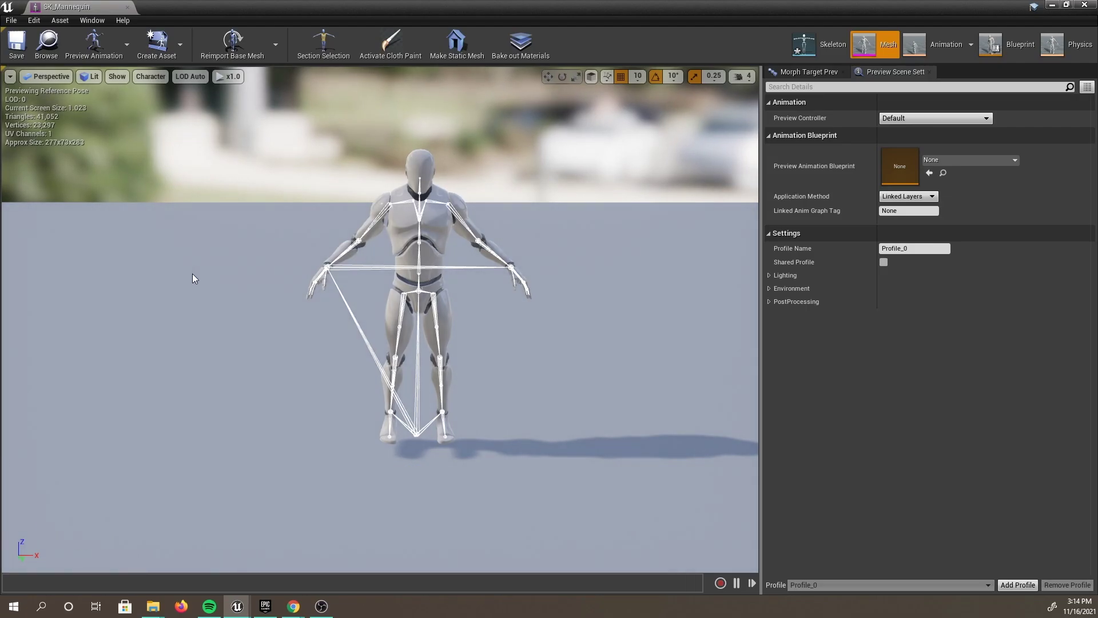
{"action": "left_click", "coordinate": [830, 43]}
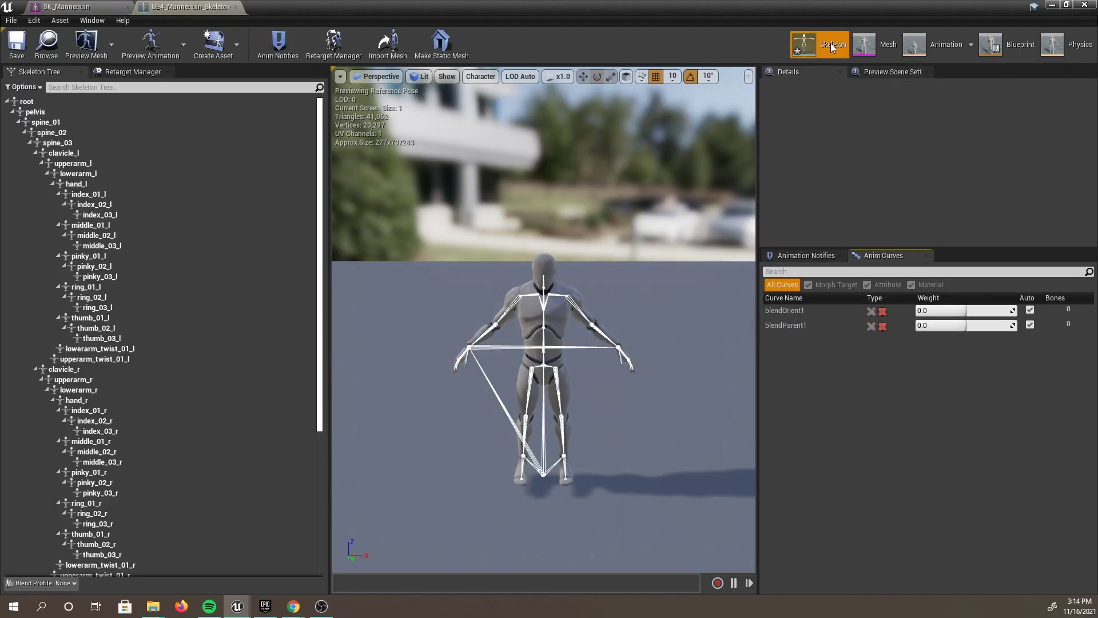
{"action": "left_click", "coordinate": [1084, 4]}
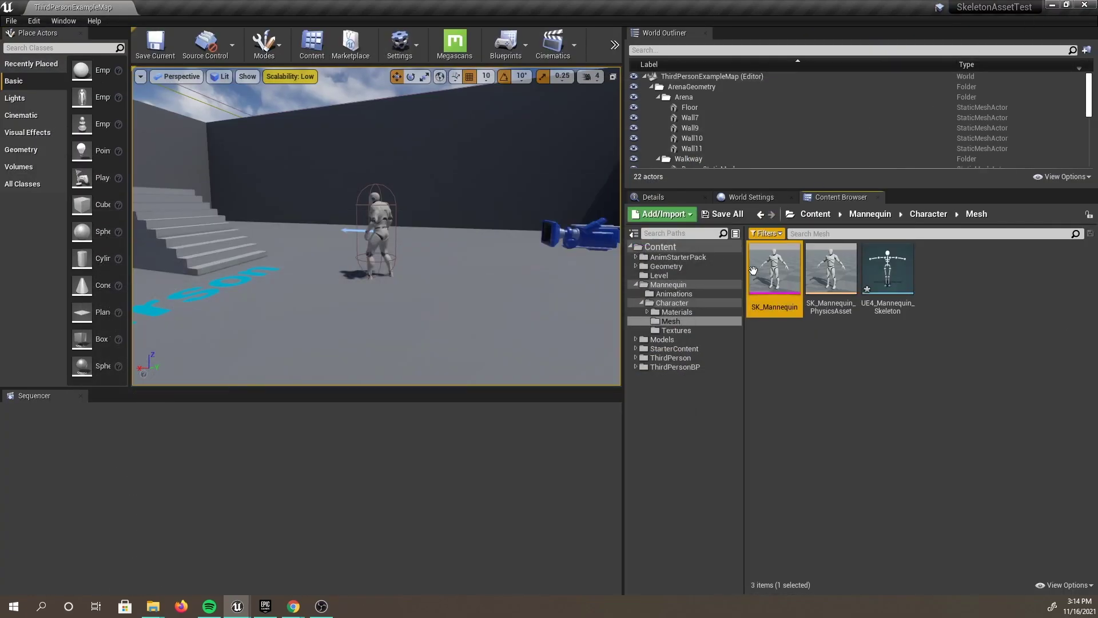
{"action": "left_click", "coordinate": [674, 339]}
{"action": "left_click", "coordinate": [636, 340]}
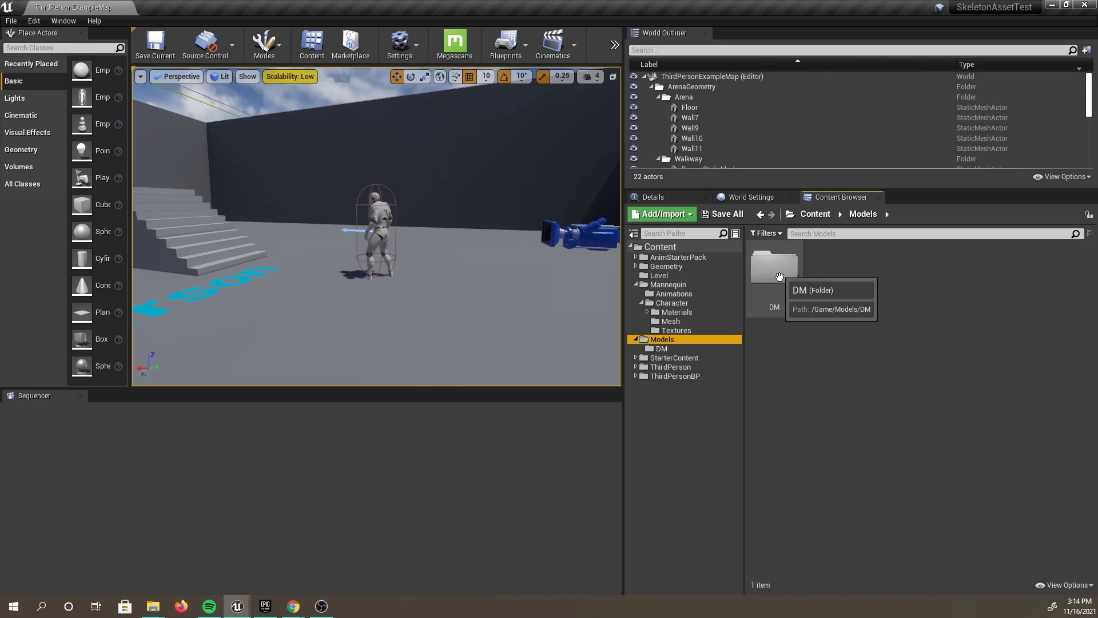
- Import Loik_Tracking_Cutdown_Adult_Female.fbx from File Explorer into the Models/DM folder
{"action": "left_click", "coordinate": [677, 349]}
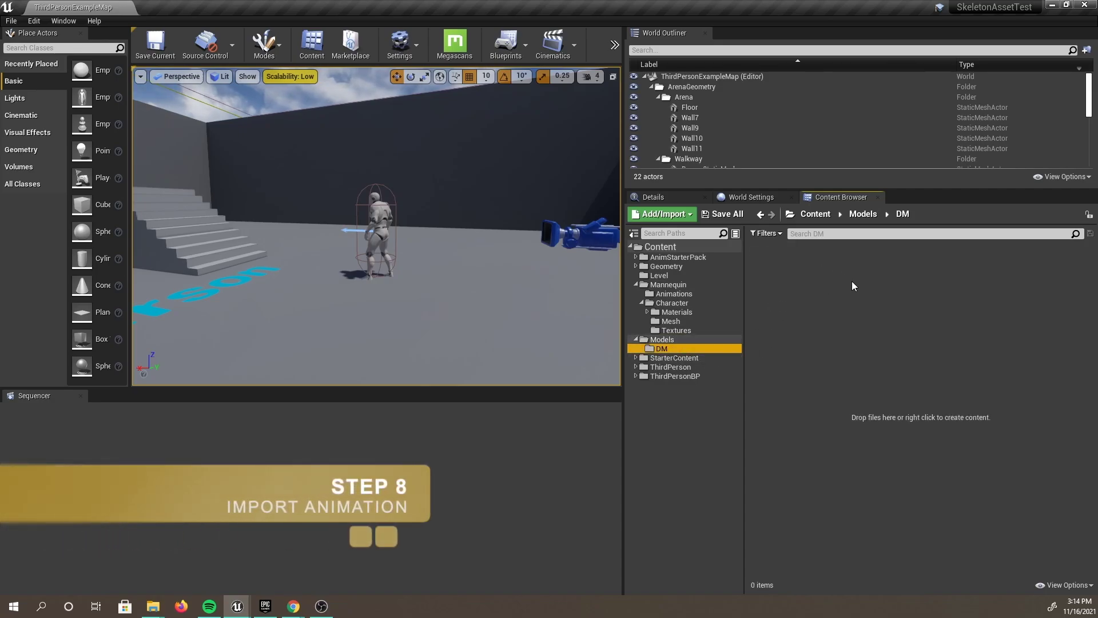
{"action": "left_click", "coordinate": [152, 606]}
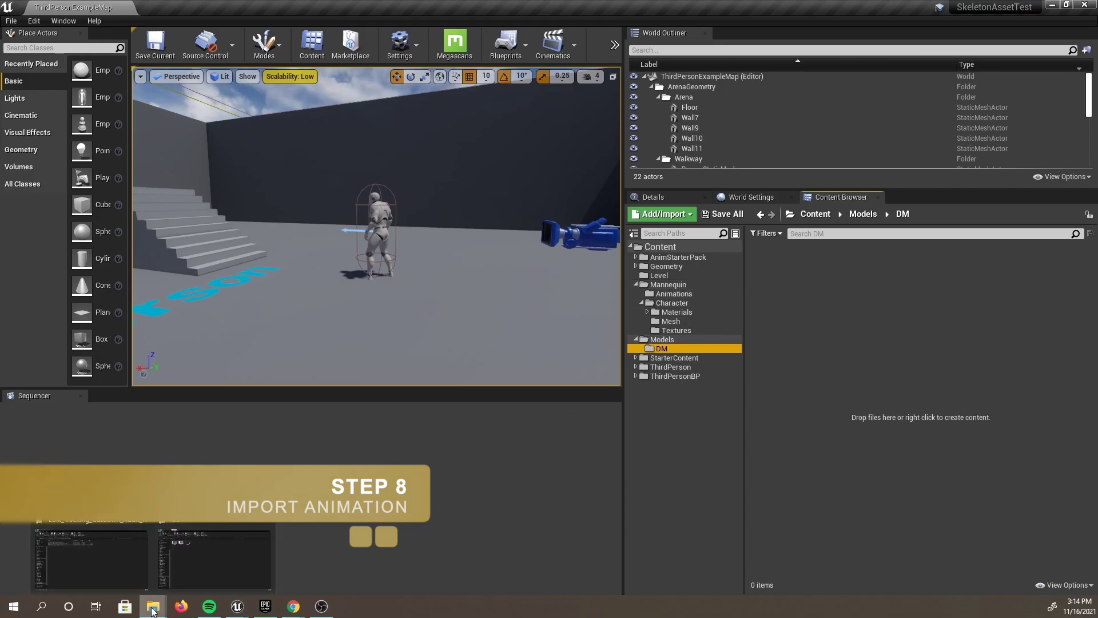
{"action": "left_click", "coordinate": [109, 553]}
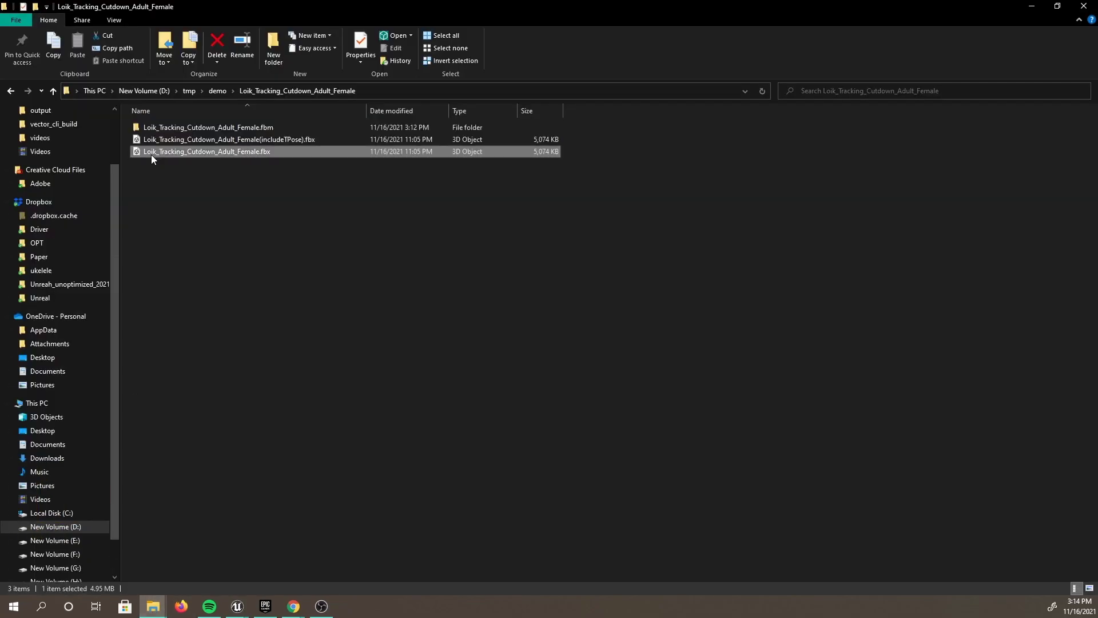
{"action": "left_click_drag", "start_coordinate": [359, 6], "coordinate": [290, 91]}
{"action": "left_click_drag", "start_coordinate": [245, 246], "coordinate": [863, 370]}
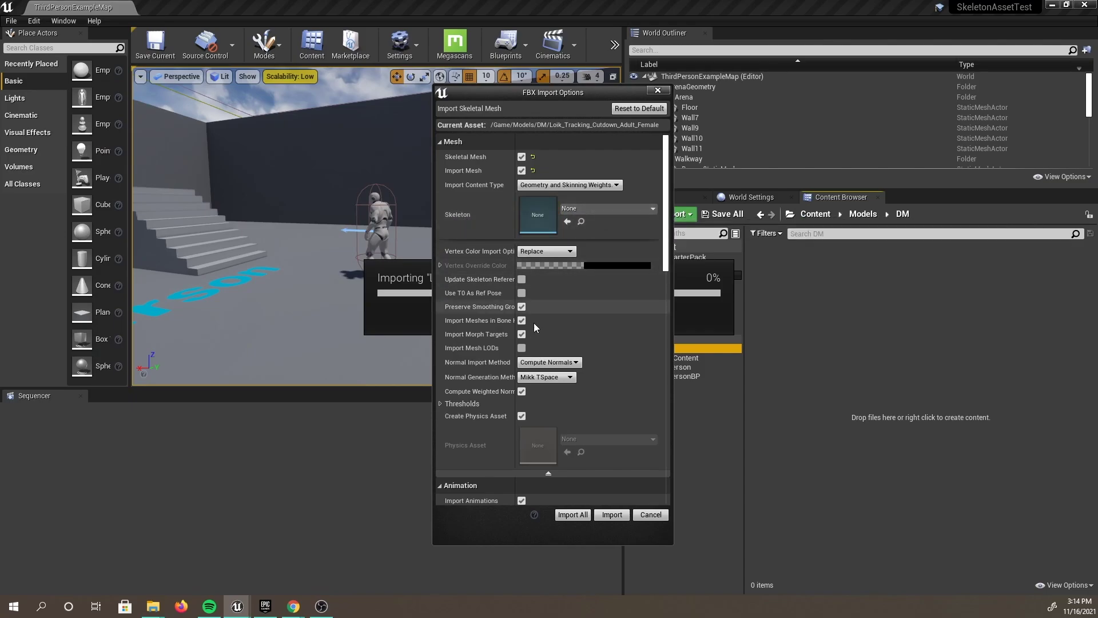
{"action": "scroll", "coordinate": [535, 325], "scroll_direction": "down", "scroll_amount": 5}
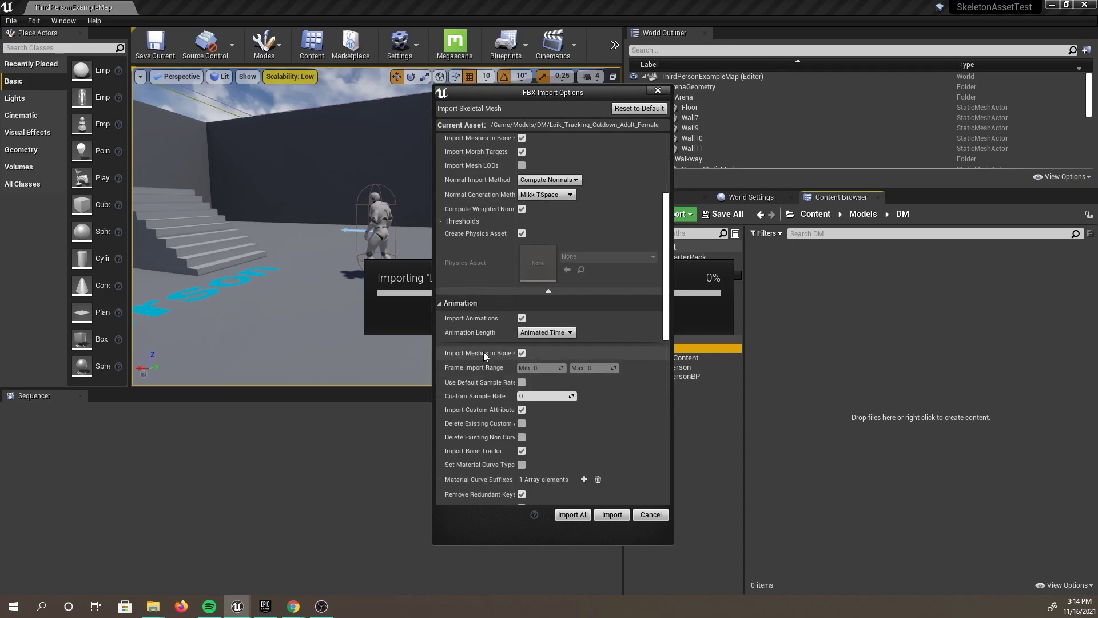
{"action": "left_click", "coordinate": [615, 516]}
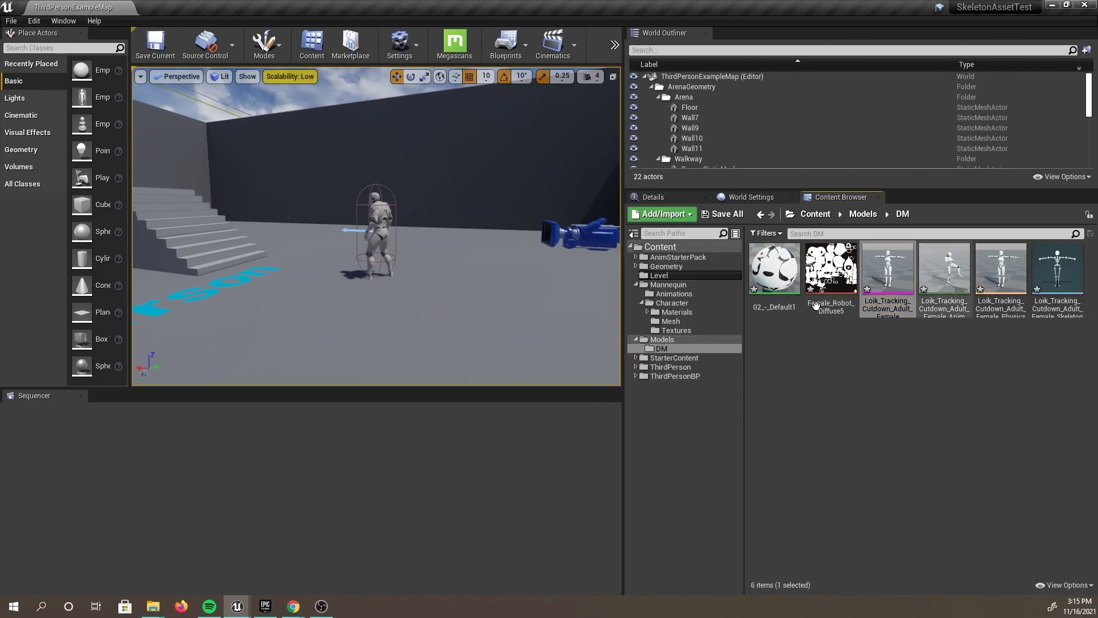
{"action": "mouse_move", "coordinate": [952, 272]}
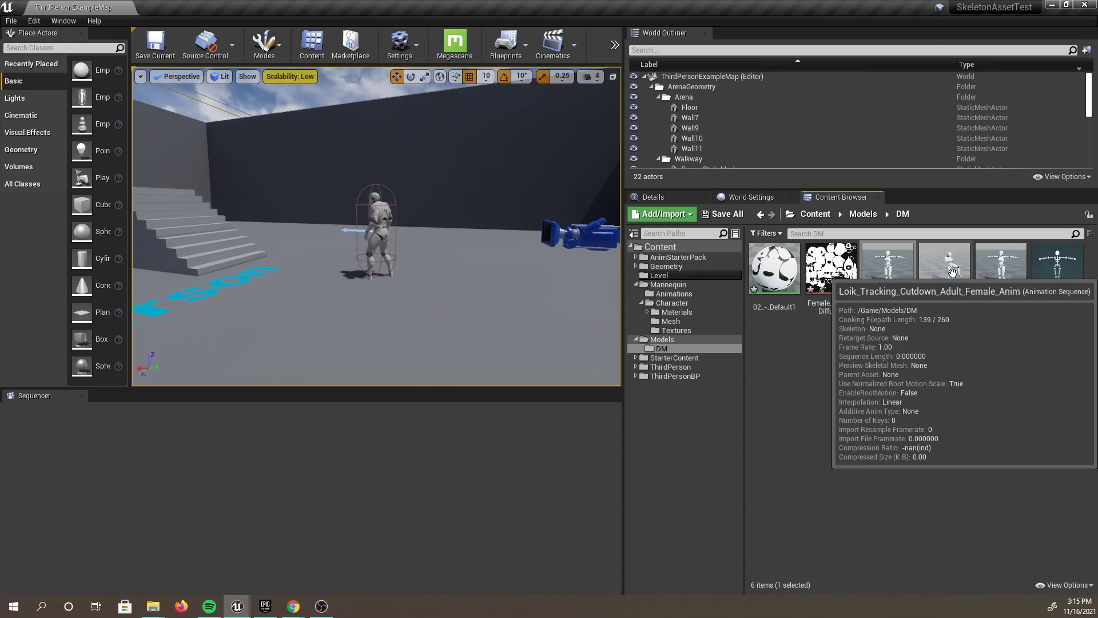
{"action": "double_click", "coordinate": [953, 273]}
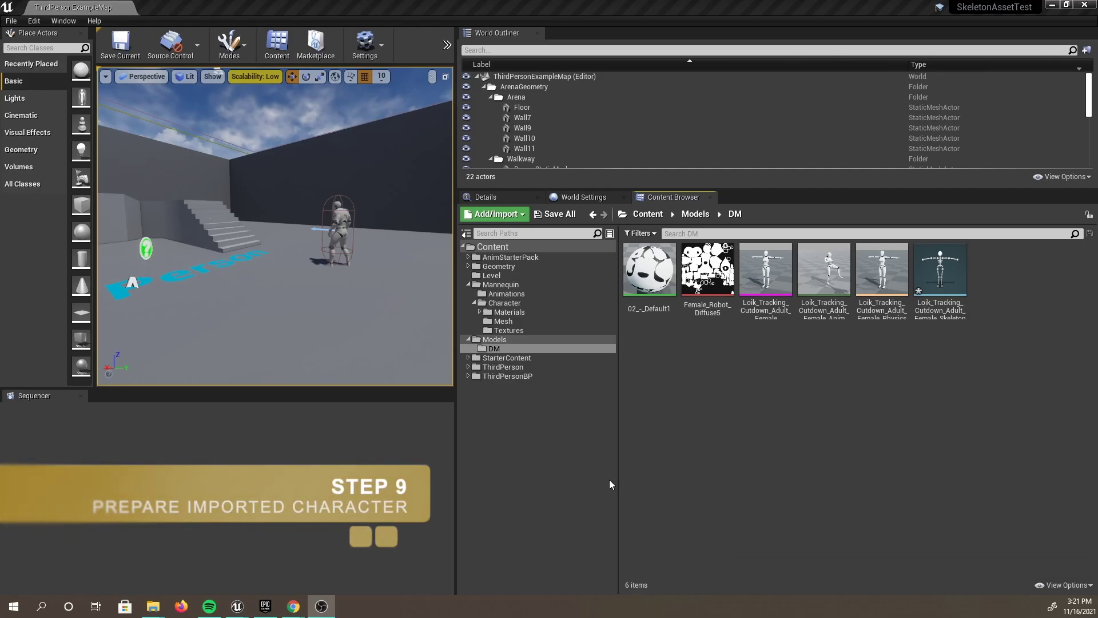
- Open the imported skeleton asset and assign it the Humanoid rig in Retarget Manager
{"action": "left_click", "coordinate": [958, 269]}
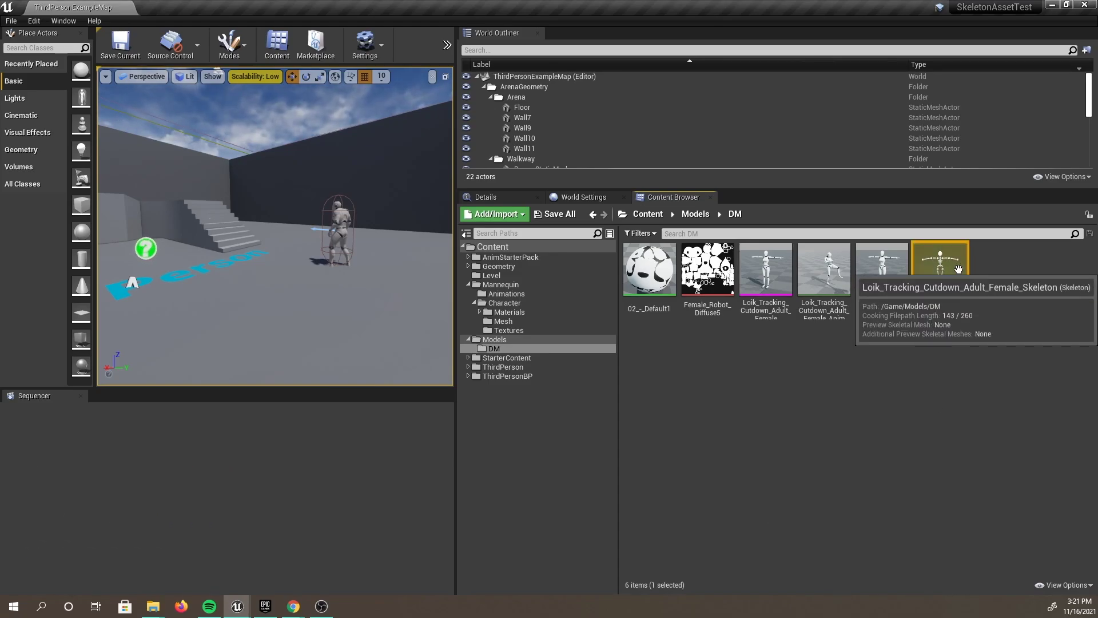
{"action": "double_click", "coordinate": [936, 289]}
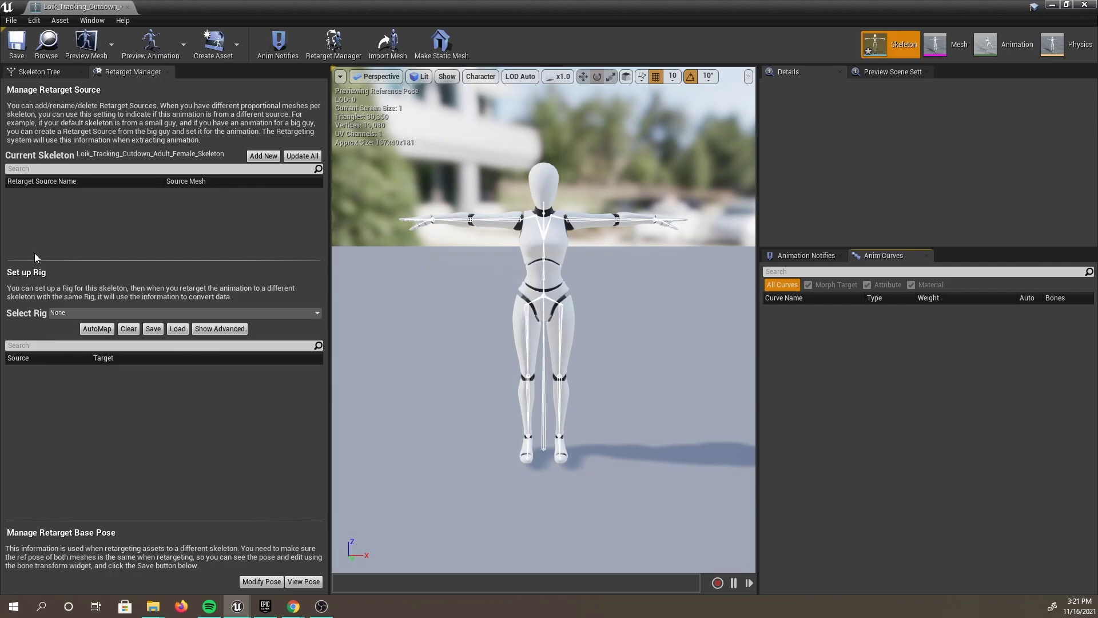
{"action": "left_click", "coordinate": [67, 313]}
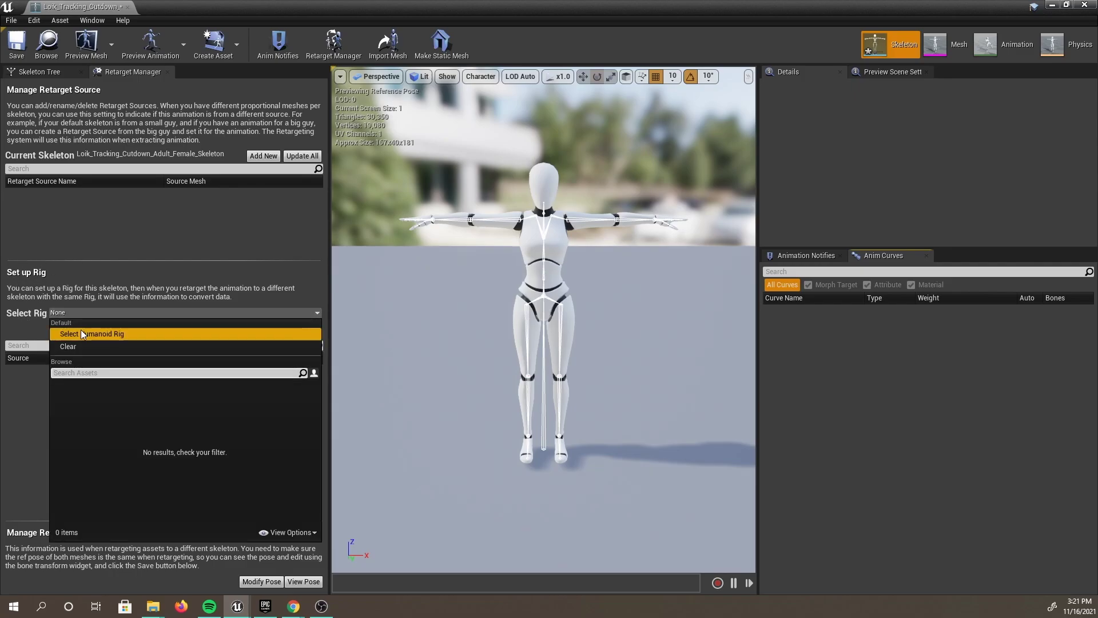
{"action": "left_click", "coordinate": [82, 332]}
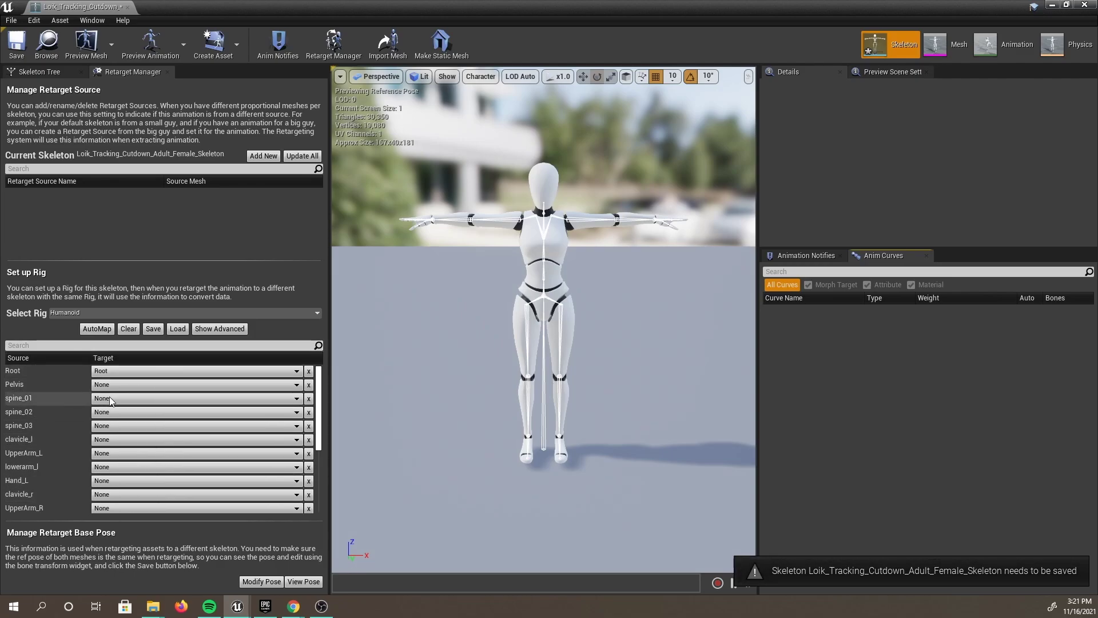
{"action": "scroll", "coordinate": [129, 426], "scroll_direction": "down", "scroll_amount": 1}
{"action": "scroll", "coordinate": [130, 426], "scroll_direction": "up", "scroll_amount": 1}
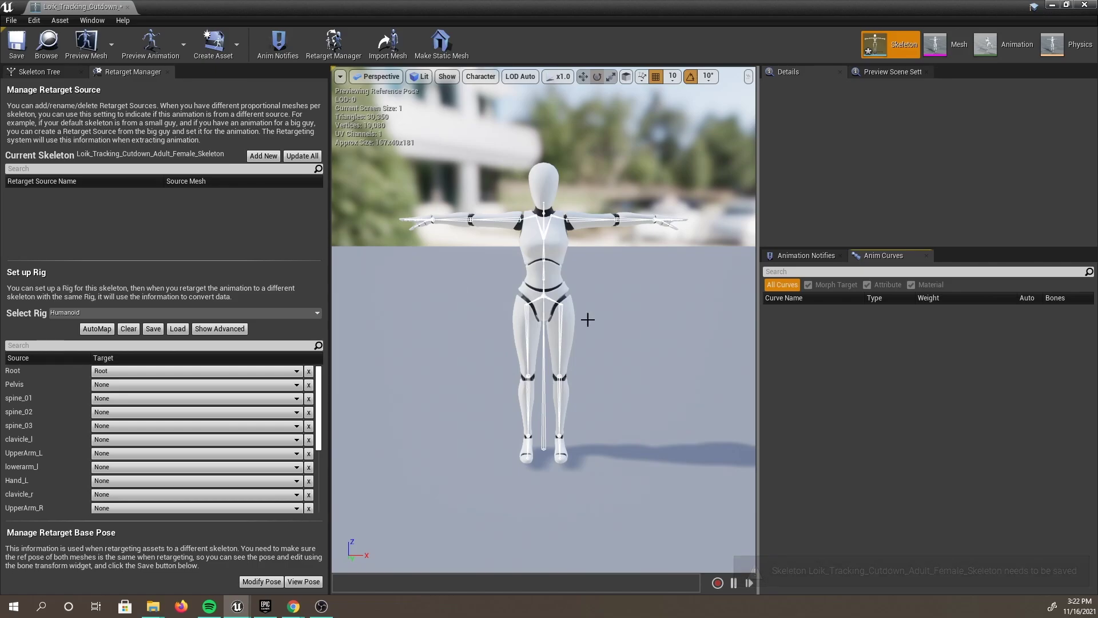
- Map the spine and spine_02 Humanoid nodes to the imported spine_JNT bone
{"action": "left_click", "coordinate": [122, 369]}
{"action": "left_click", "coordinate": [161, 137]}
{"action": "left_click", "coordinate": [120, 412]}
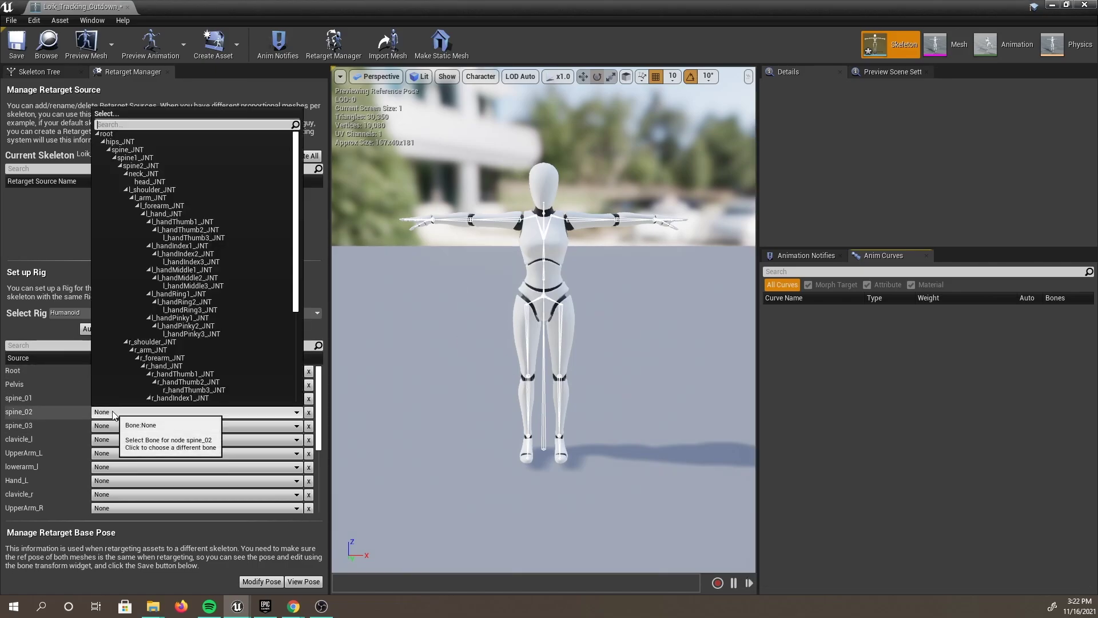
{"action": "left_click", "coordinate": [159, 151]}
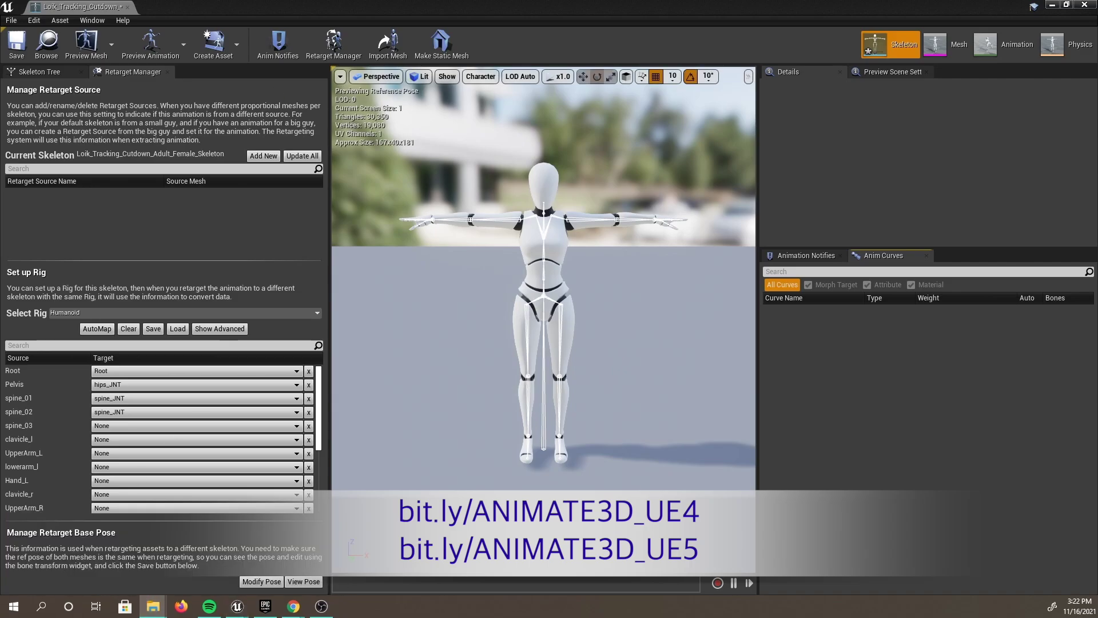
{"action": "left_click", "coordinate": [152, 606]}
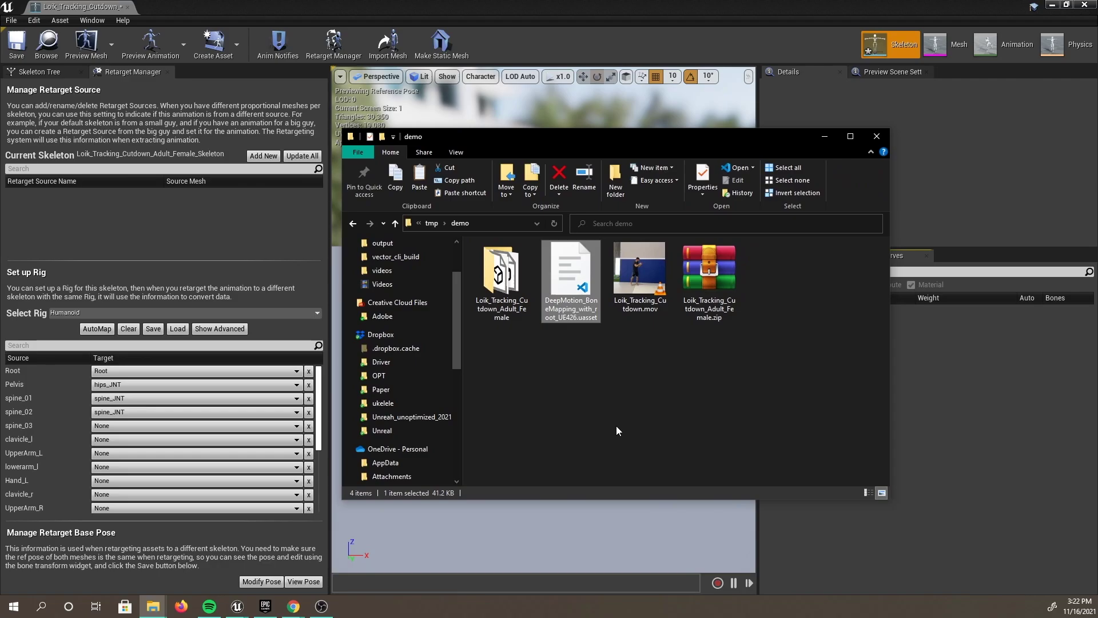
- Select the DeepMotion bone mapping .uasset in the demo folder, then return to Unreal's main editor
{"action": "left_click", "coordinate": [575, 398]}
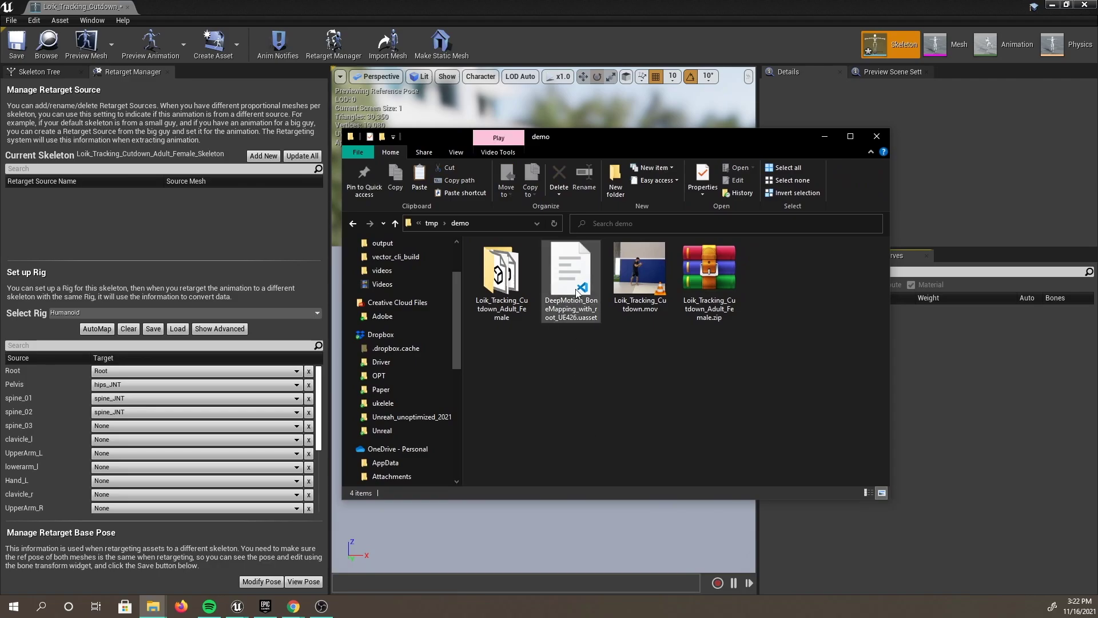
{"action": "left_click", "coordinate": [586, 314]}
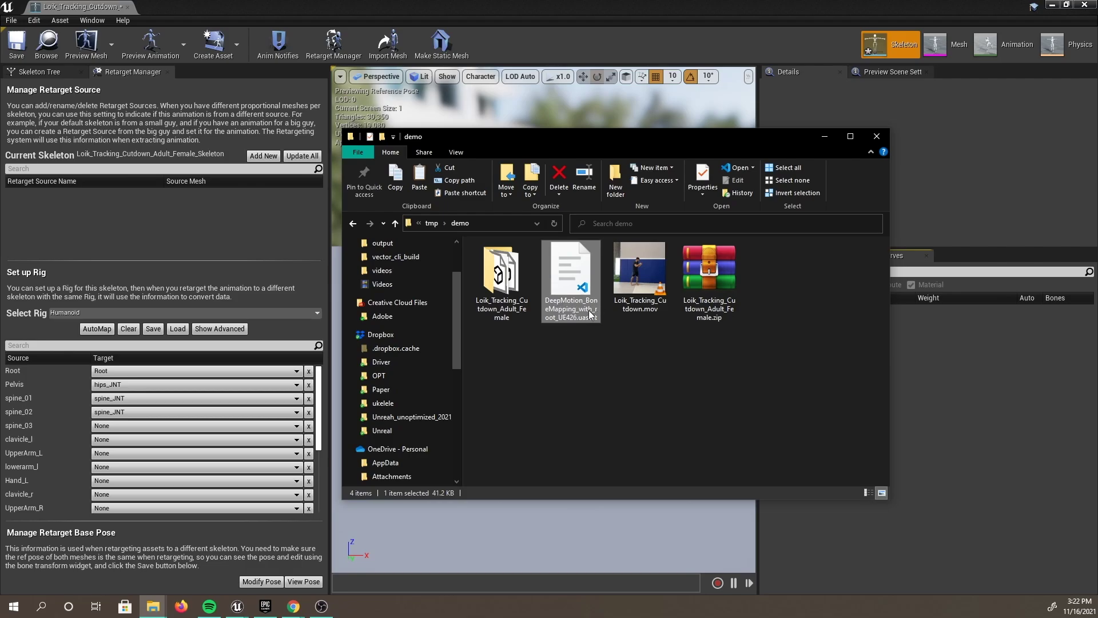
{"action": "left_click", "coordinate": [1047, 14]}
{"action": "left_click", "coordinate": [1052, 4]}
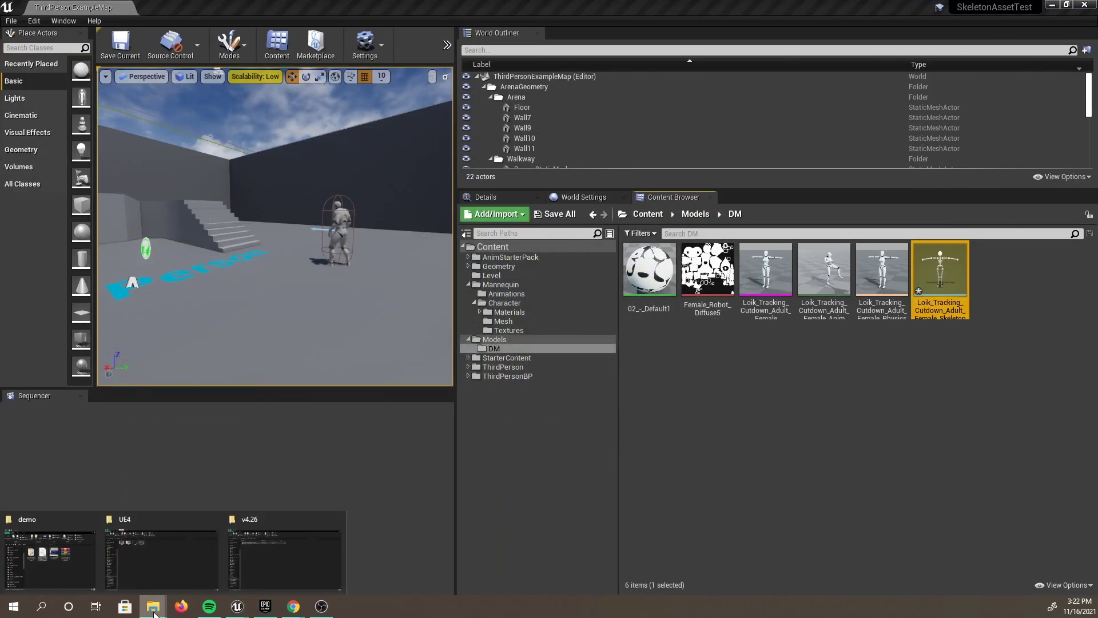
- Reveal the imported Loik_Tracking_Cutdown_Adult_Female skeleton's files using Show in Explorer
{"action": "left_click", "coordinate": [1005, 304]}
{"action": "left_click", "coordinate": [950, 272]}
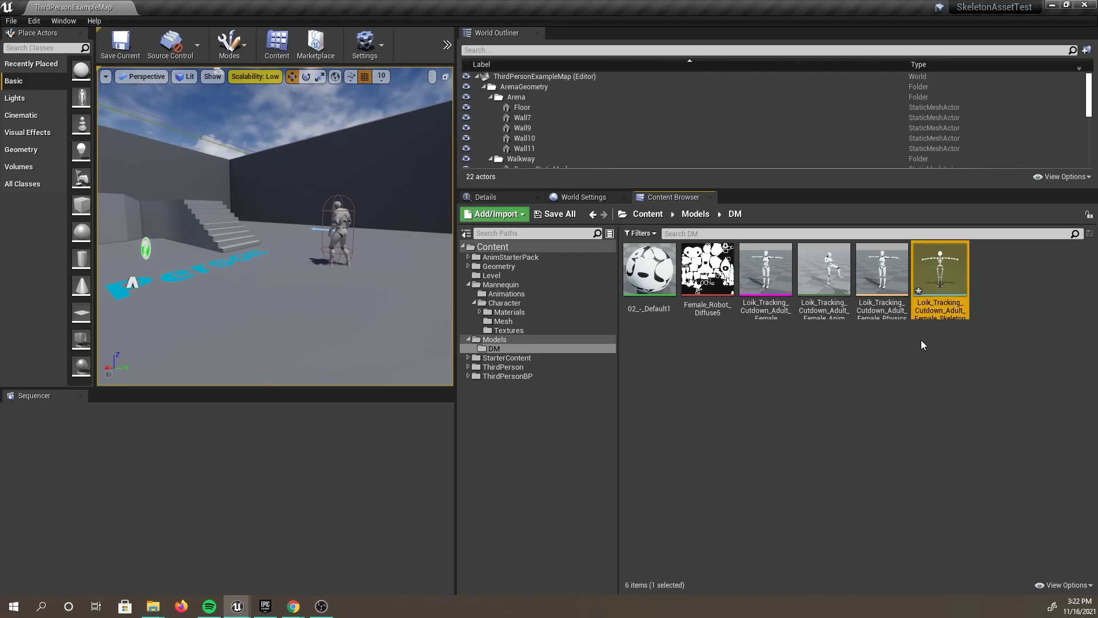
{"action": "right_click", "coordinate": [960, 276]}
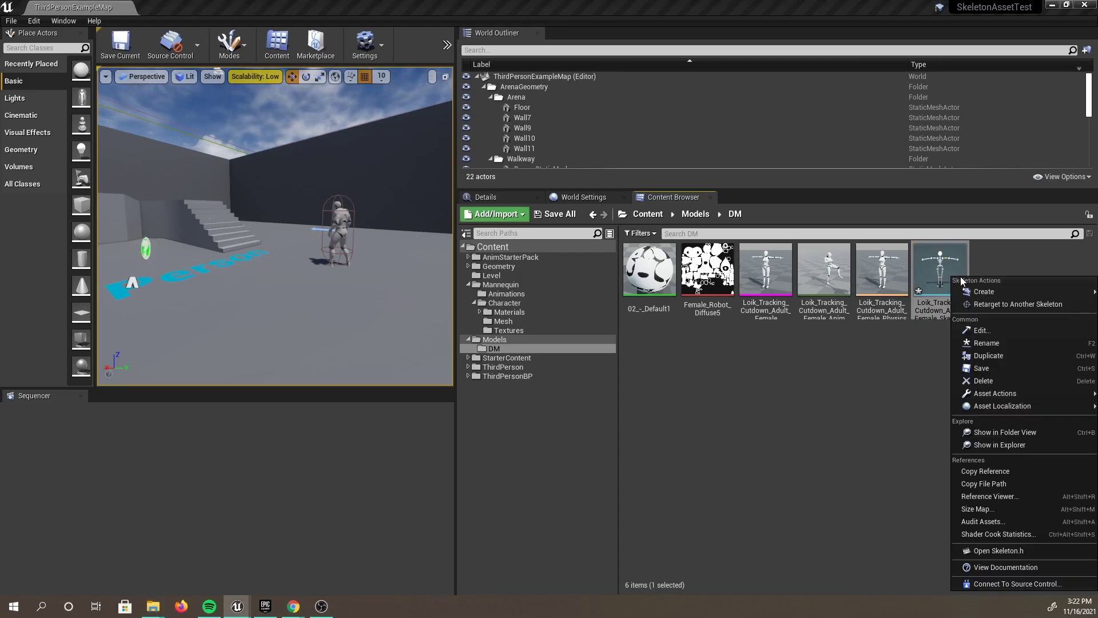
{"action": "left_click", "coordinate": [997, 447]}
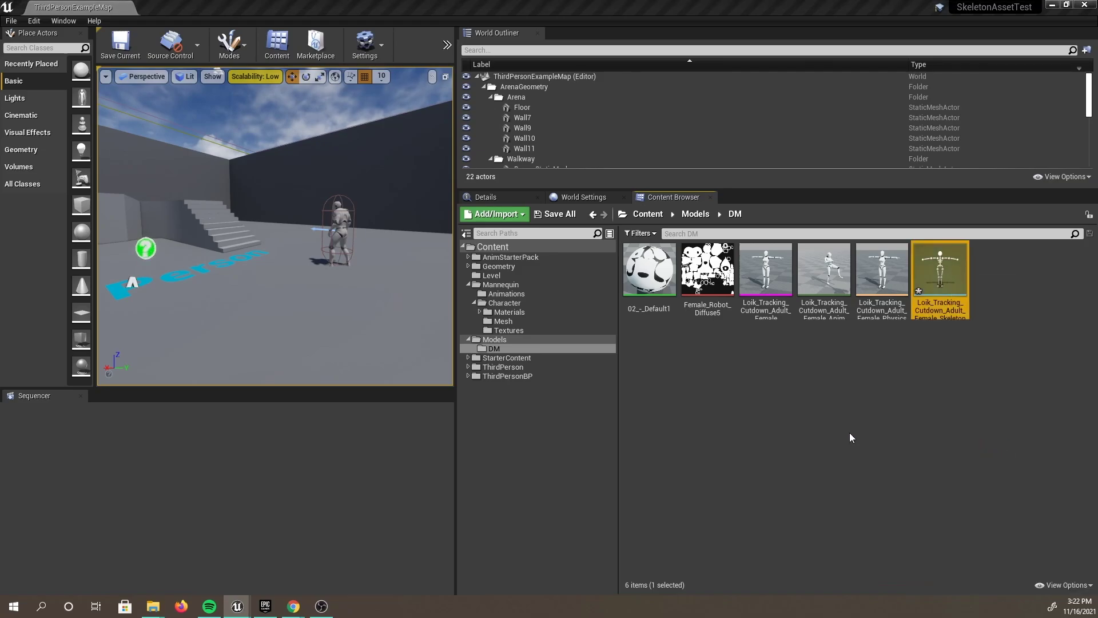
- Copy DeepMotion_BoneMapping_with_root_UE426.uasset from the demo folder into the project's DM folder
{"action": "left_click_drag", "start_coordinate": [521, 166], "coordinate": [563, 114]}
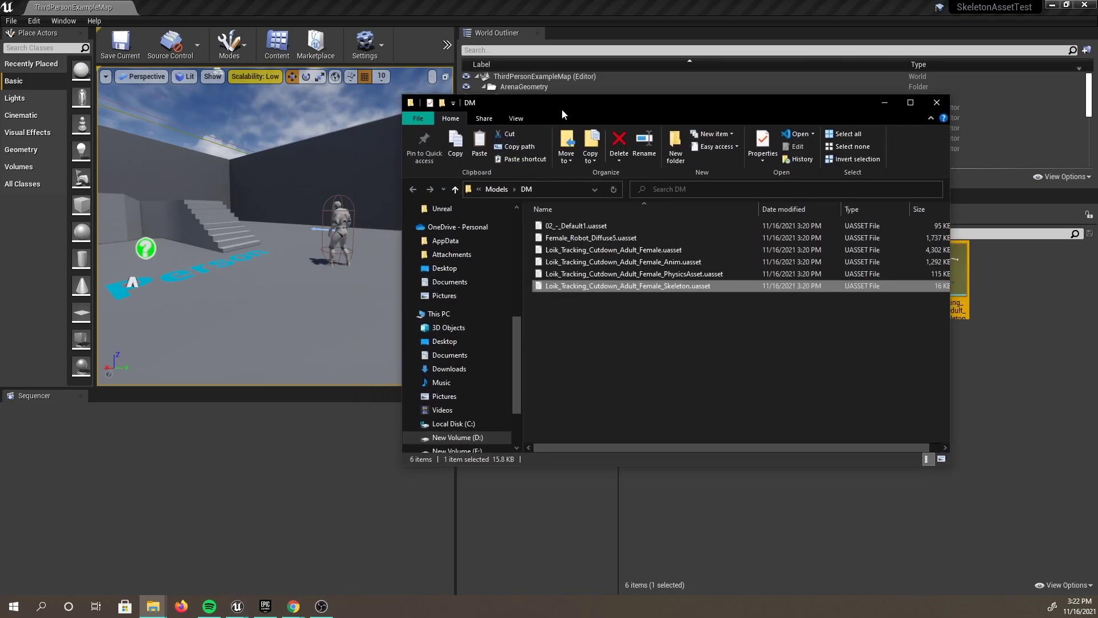
{"action": "mouse_move", "coordinate": [151, 603]}
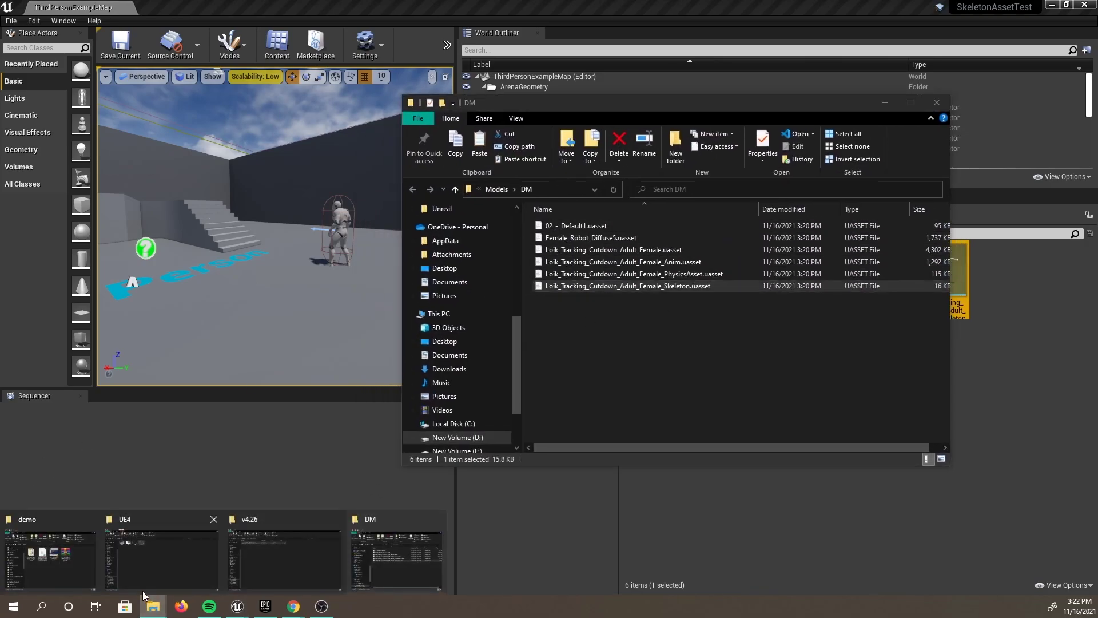
{"action": "left_click", "coordinate": [50, 552]}
{"action": "left_click_drag", "start_coordinate": [523, 138], "coordinate": [294, 221]}
{"action": "left_click", "coordinate": [337, 371]}
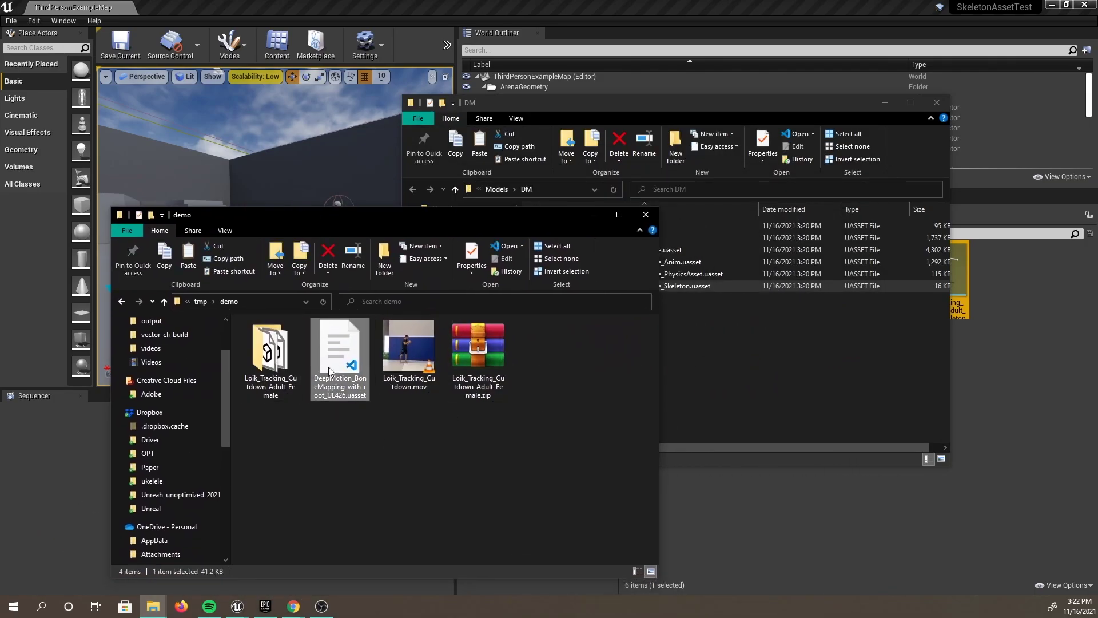
{"action": "left_click_drag", "start_coordinate": [355, 400], "coordinate": [799, 363]}
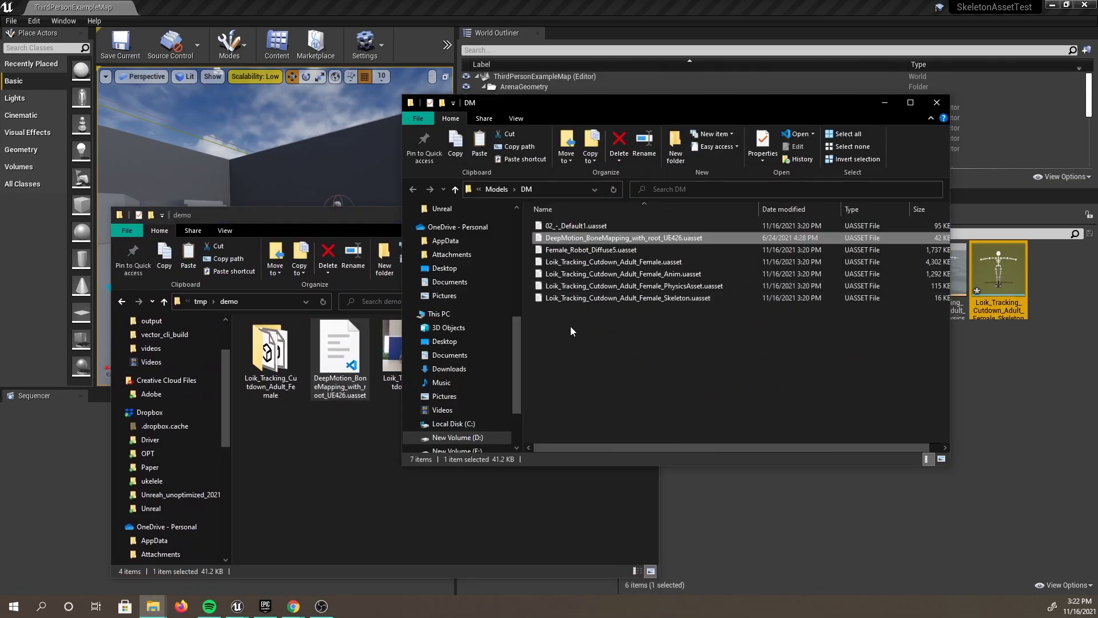
{"action": "left_click", "coordinate": [457, 475]}
{"action": "left_click", "coordinate": [591, 214]}
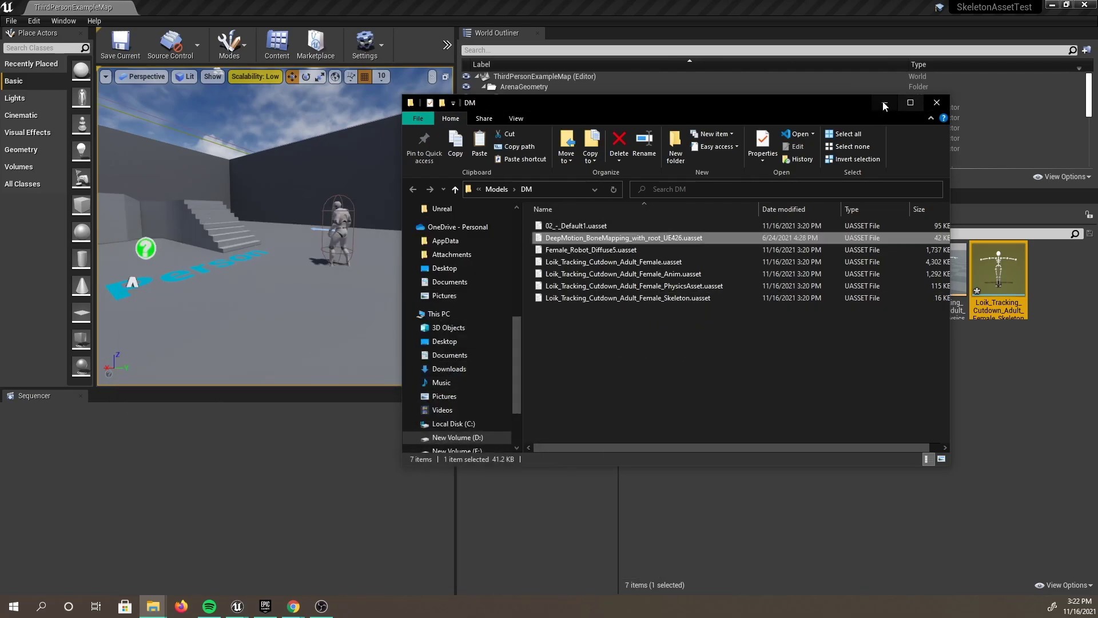
{"action": "left_click_drag", "start_coordinate": [880, 101], "coordinate": [607, 111]}
- Select the DeepMotion Node Mapping Container asset and return to the female skeleton's editor
{"action": "left_click", "coordinate": [723, 240]}
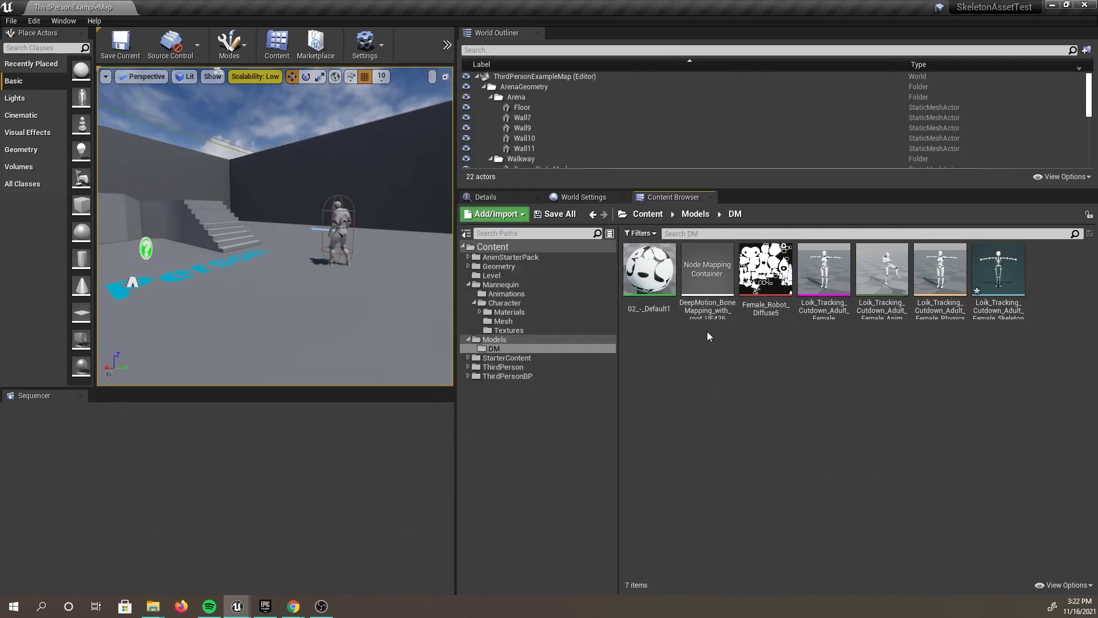
{"action": "left_click", "coordinate": [720, 279]}
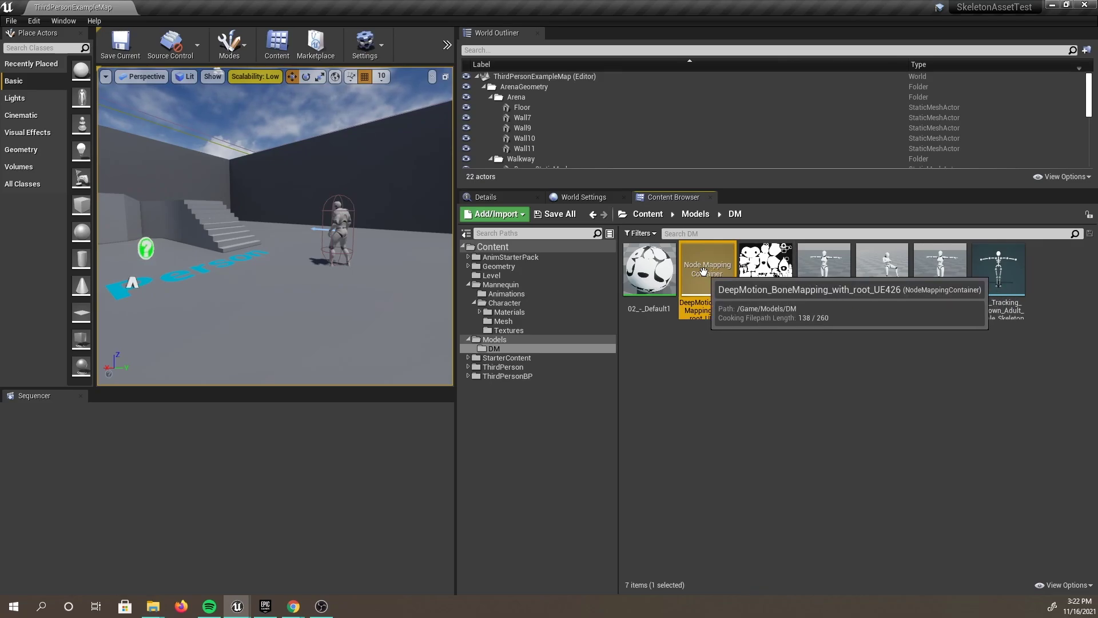
{"action": "mouse_move", "coordinate": [238, 606]}
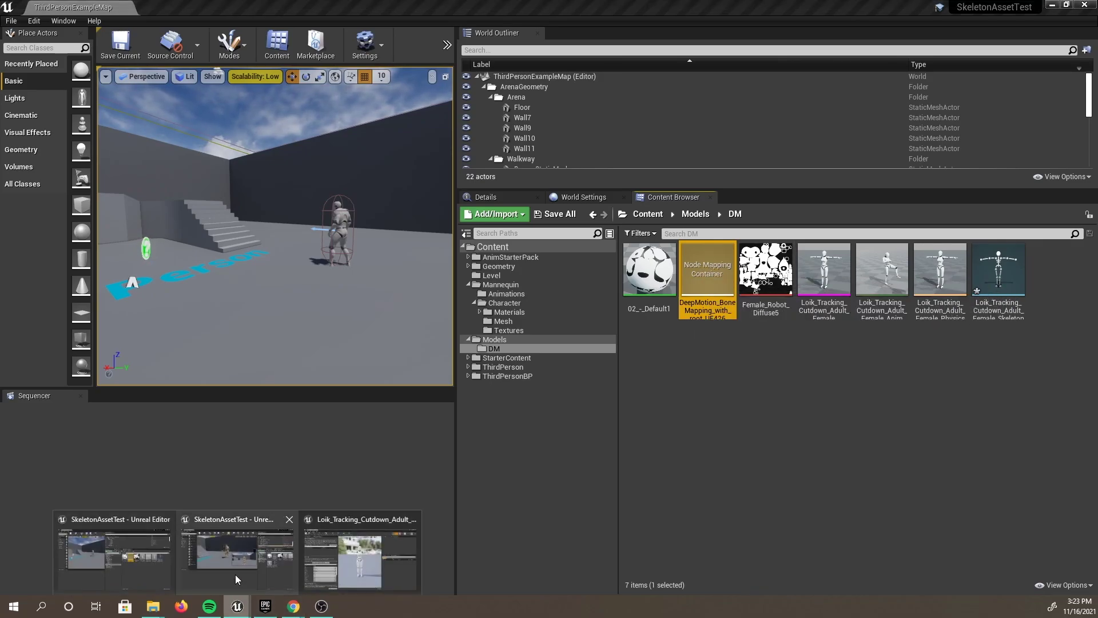
{"action": "left_click", "coordinate": [376, 558]}
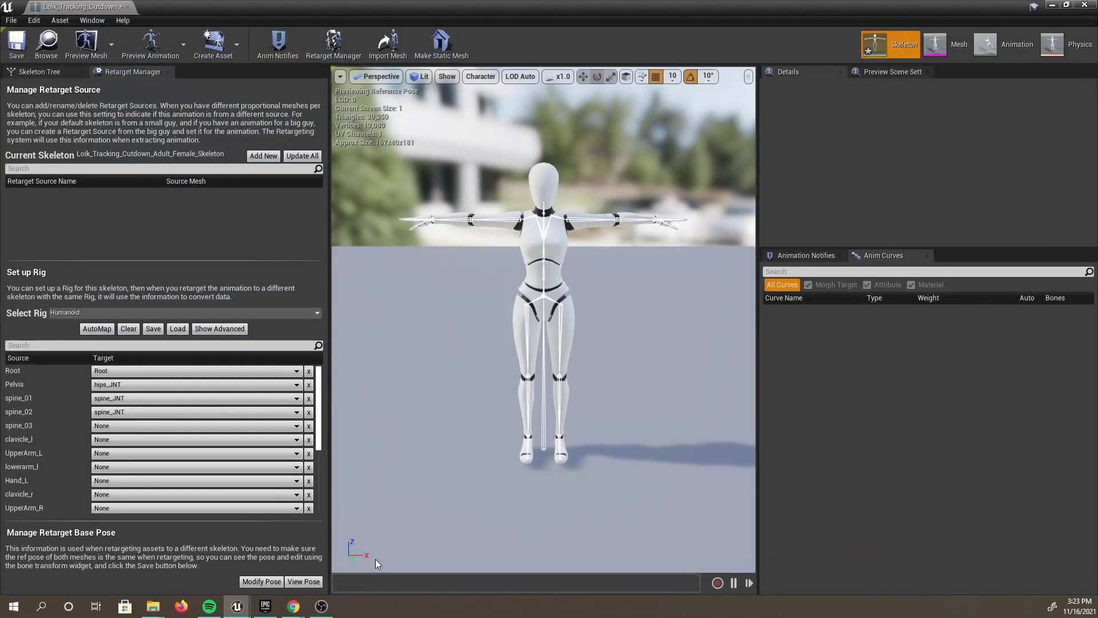
- Load the DeepMotion Node Mapping asset into the female skeleton's Humanoid rig
{"action": "left_click", "coordinate": [177, 328]}
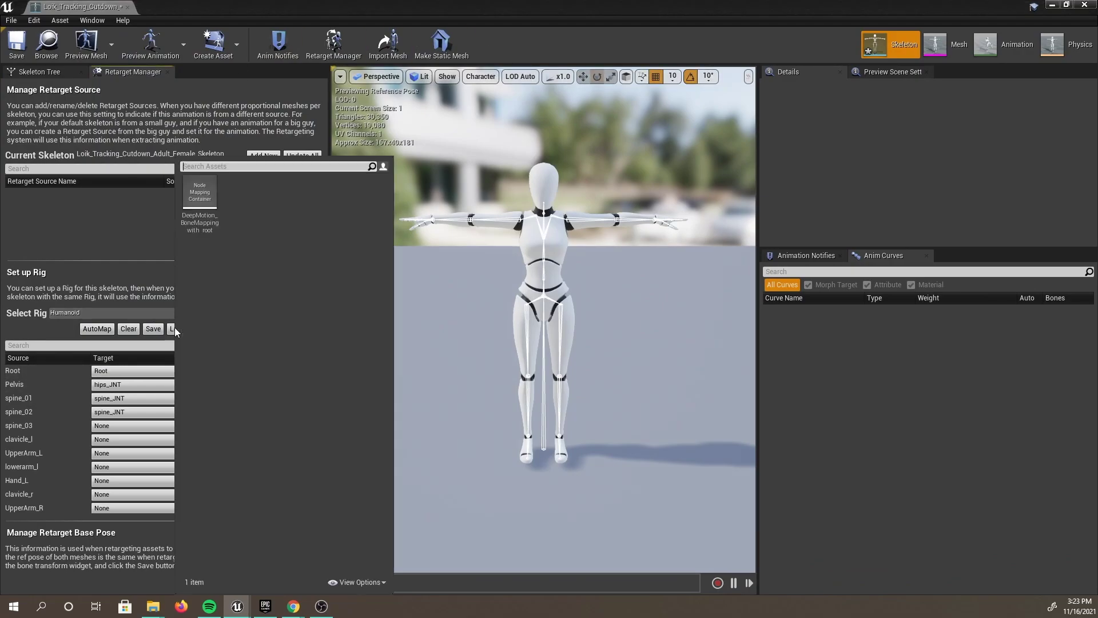
{"action": "left_click", "coordinate": [194, 196]}
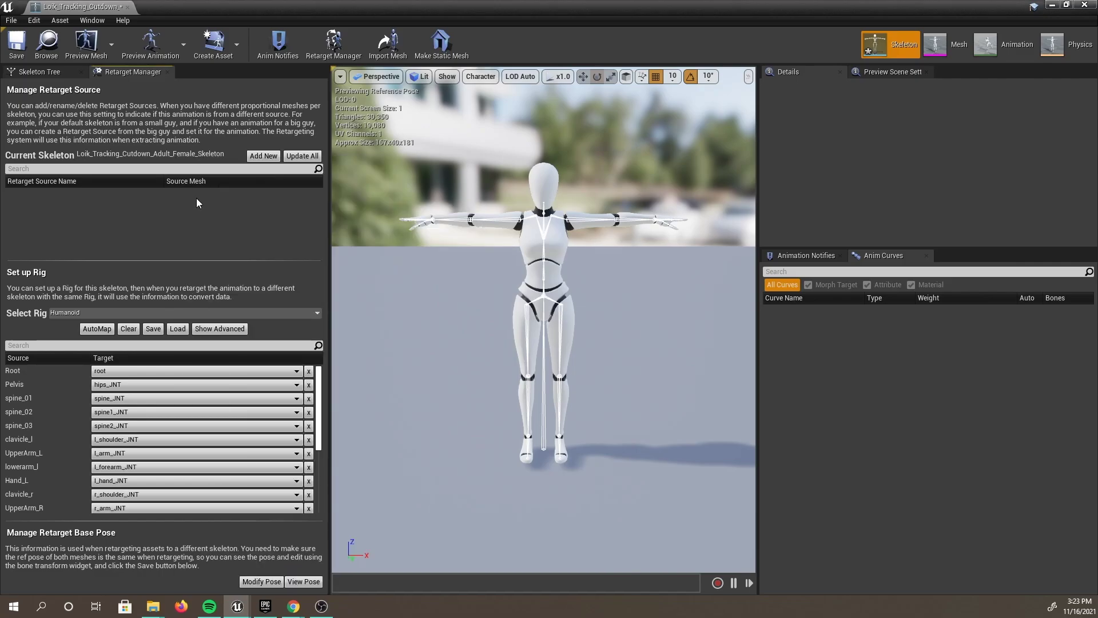
{"action": "scroll", "coordinate": [54, 497], "scroll_direction": "down", "scroll_amount": 3}
{"action": "scroll", "coordinate": [53, 497], "scroll_direction": "down", "scroll_amount": 5}
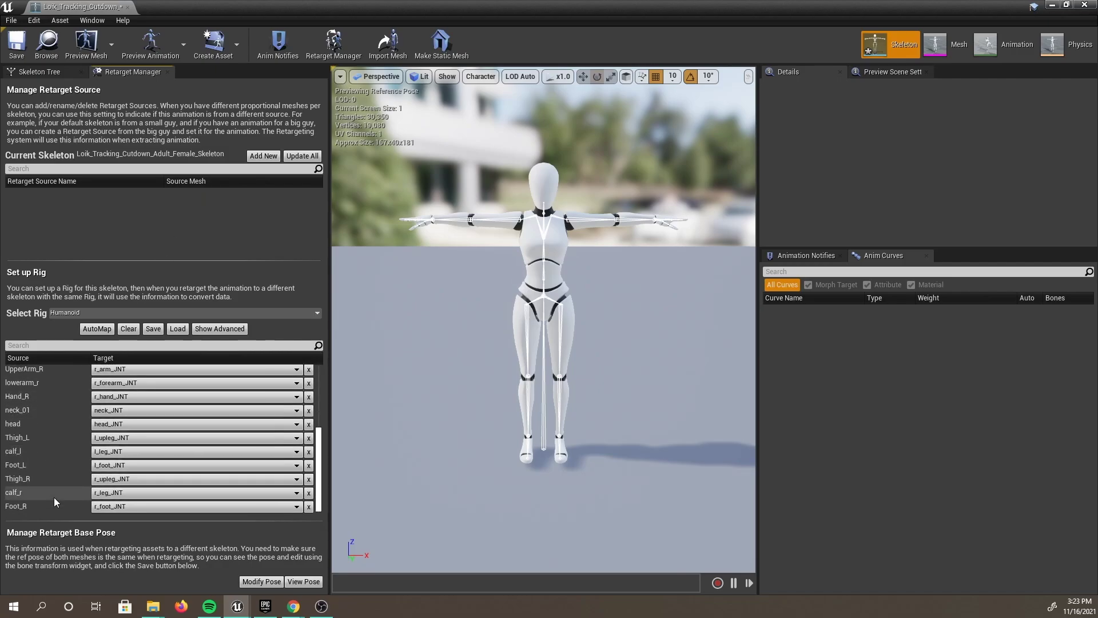
- Review the advanced finger and twist bone mappings, then apply the preview mesh to the skeleton asset
{"action": "left_click", "coordinate": [219, 329]}
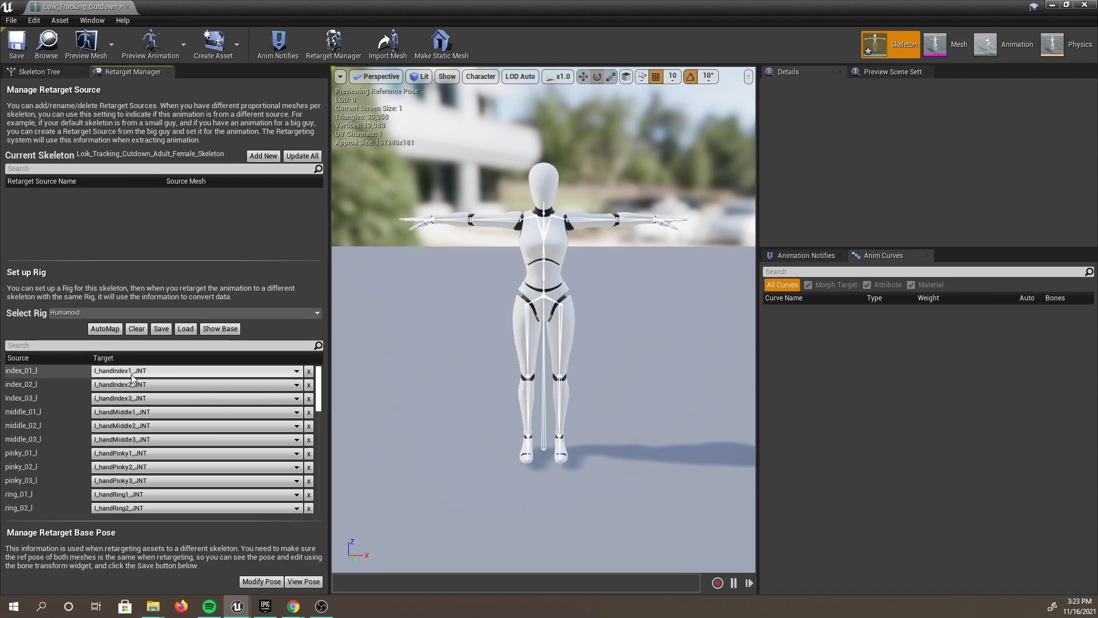
{"action": "scroll", "coordinate": [29, 481], "scroll_direction": "down", "scroll_amount": 10}
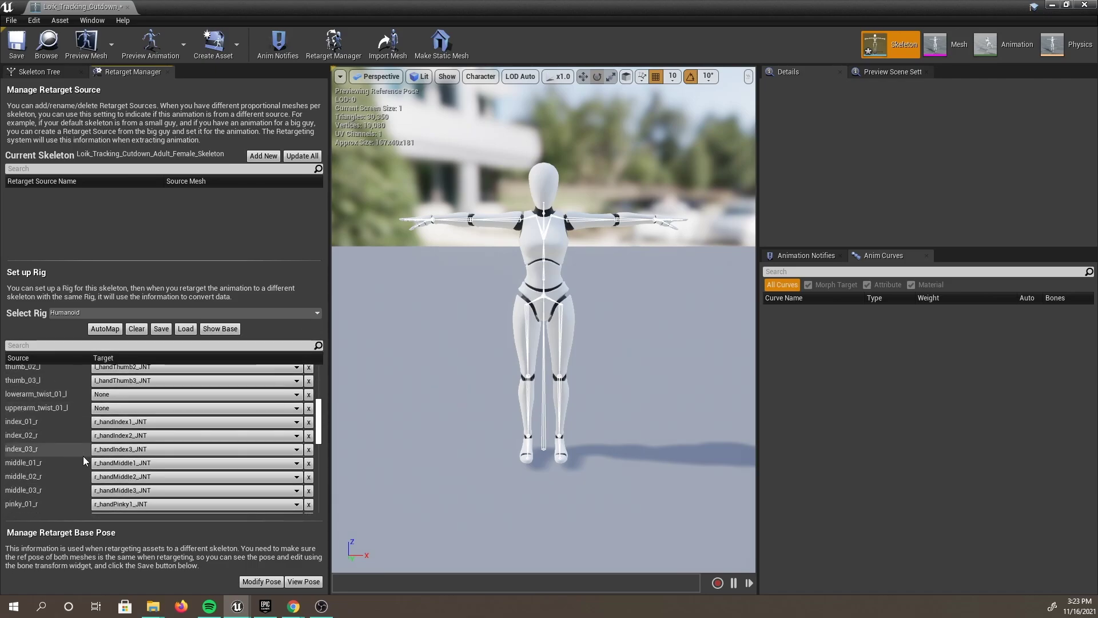
{"action": "scroll", "coordinate": [52, 479], "scroll_direction": "down", "scroll_amount": 10}
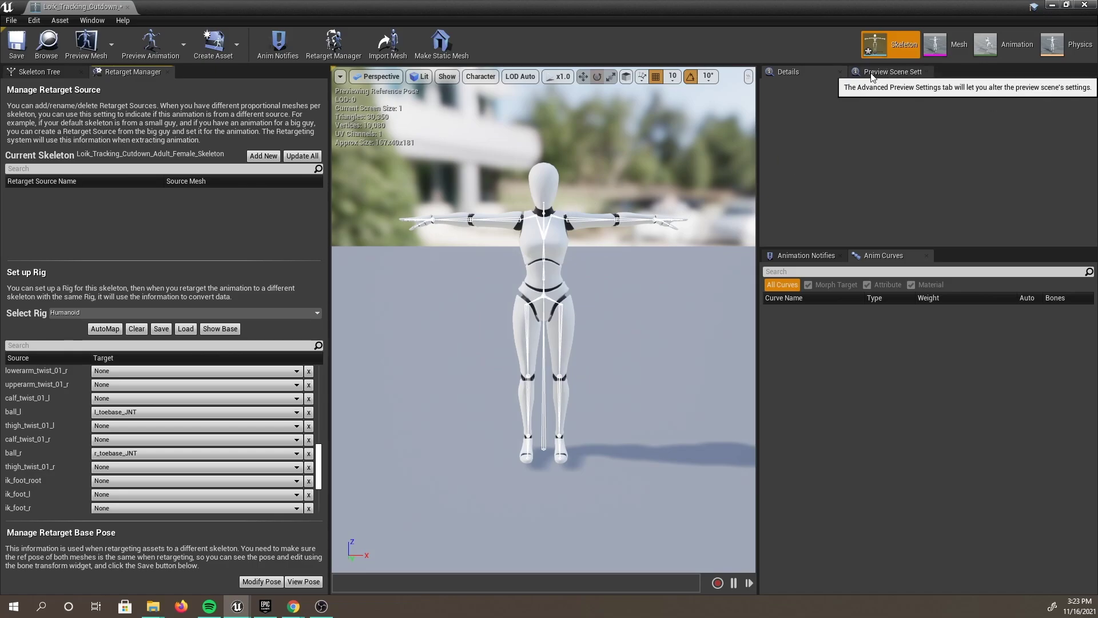
{"action": "left_click", "coordinate": [915, 72]}
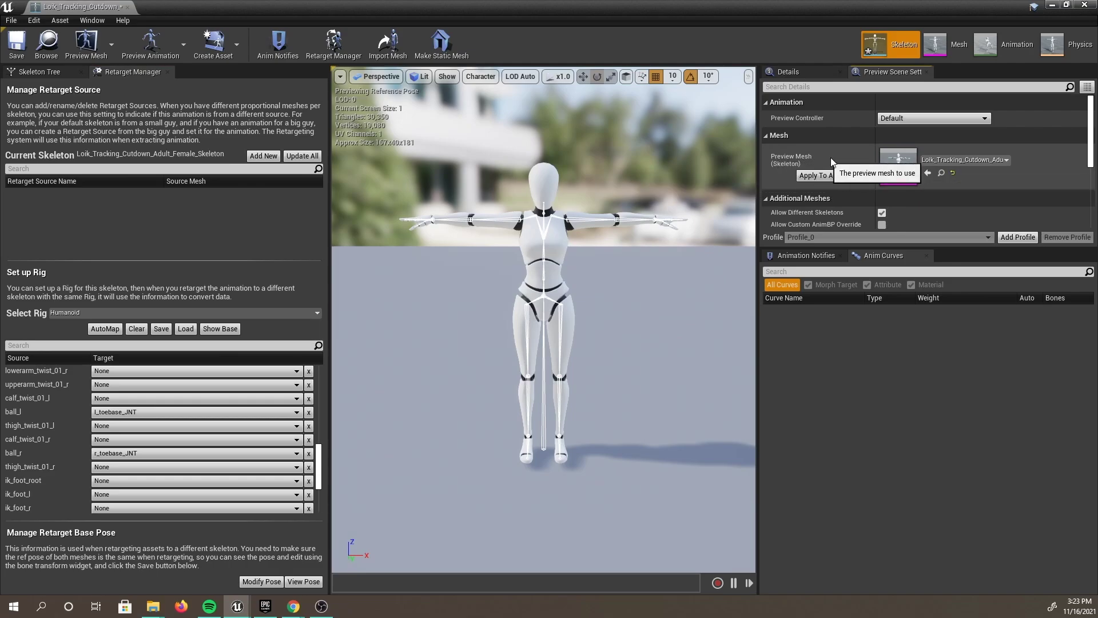
{"action": "left_click", "coordinate": [833, 175]}
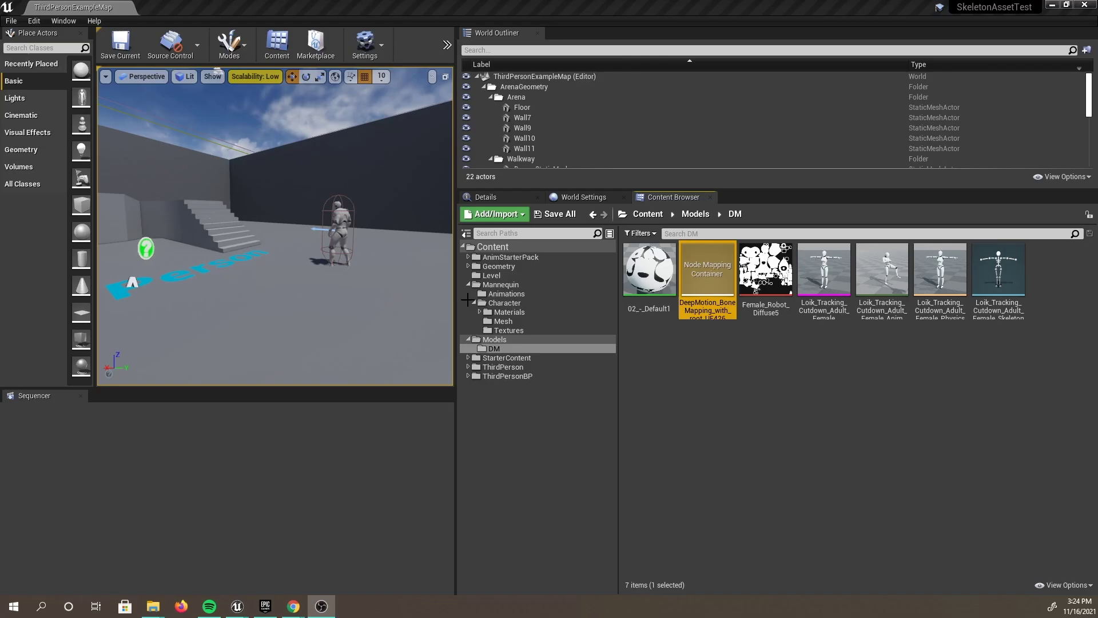
- Browse to Mannequin > Character > Mesh and open UE4_Mannequin_Skeleton in the skeleton editor
{"action": "left_click_drag", "start_coordinate": [468, 299], "coordinate": [636, 289]}
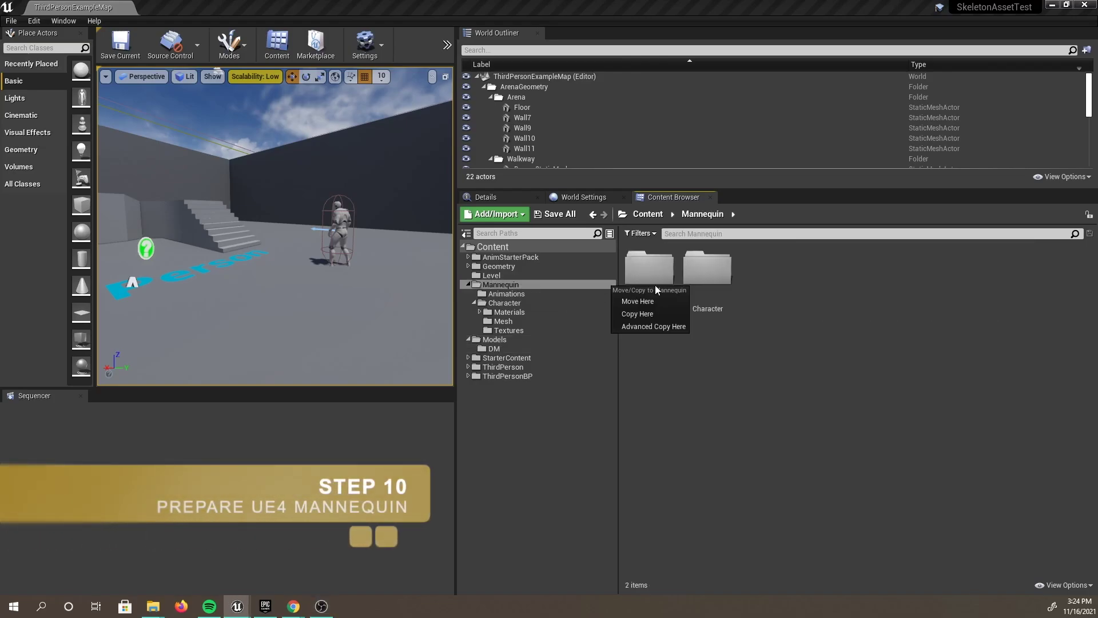
{"action": "key", "text": "Escape"}
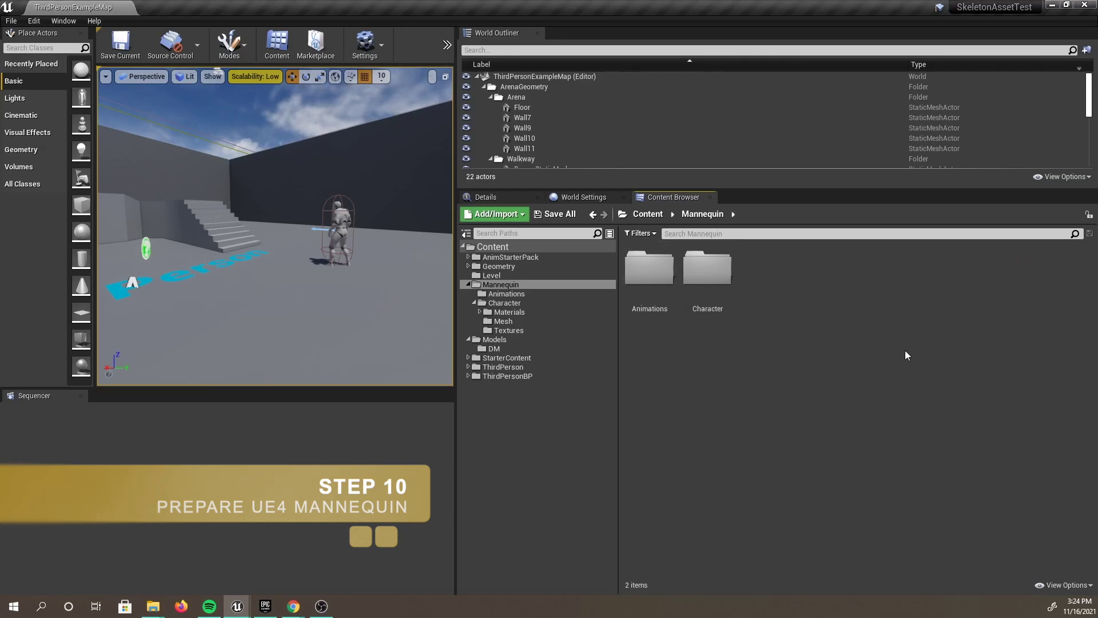
{"action": "double_click", "coordinate": [734, 279]}
{"action": "double_click", "coordinate": [708, 268]}
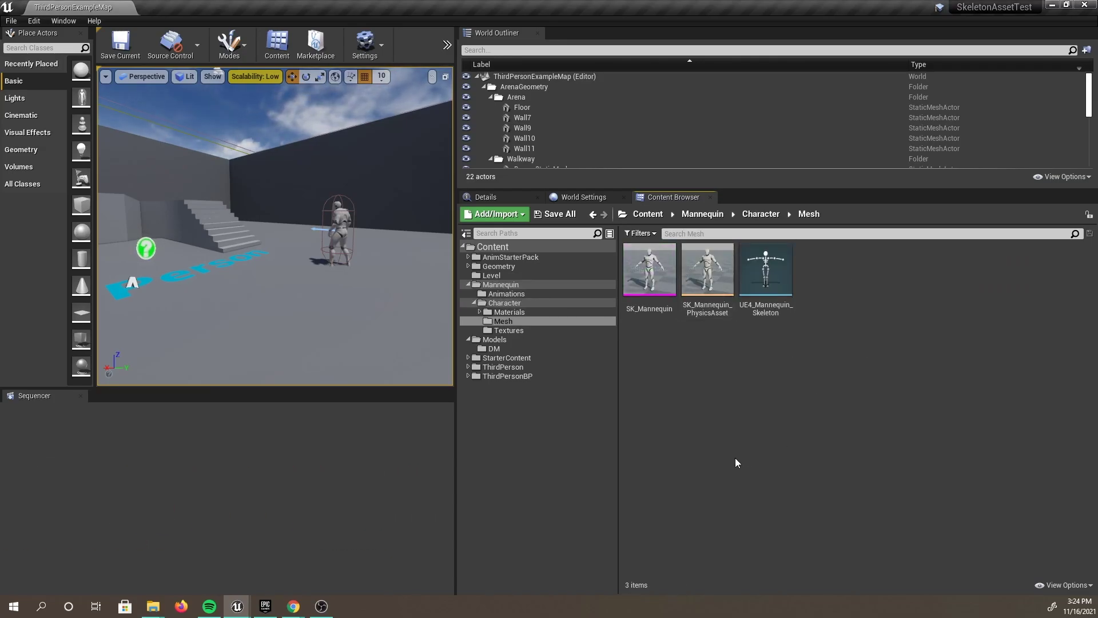
{"action": "double_click", "coordinate": [766, 268]}
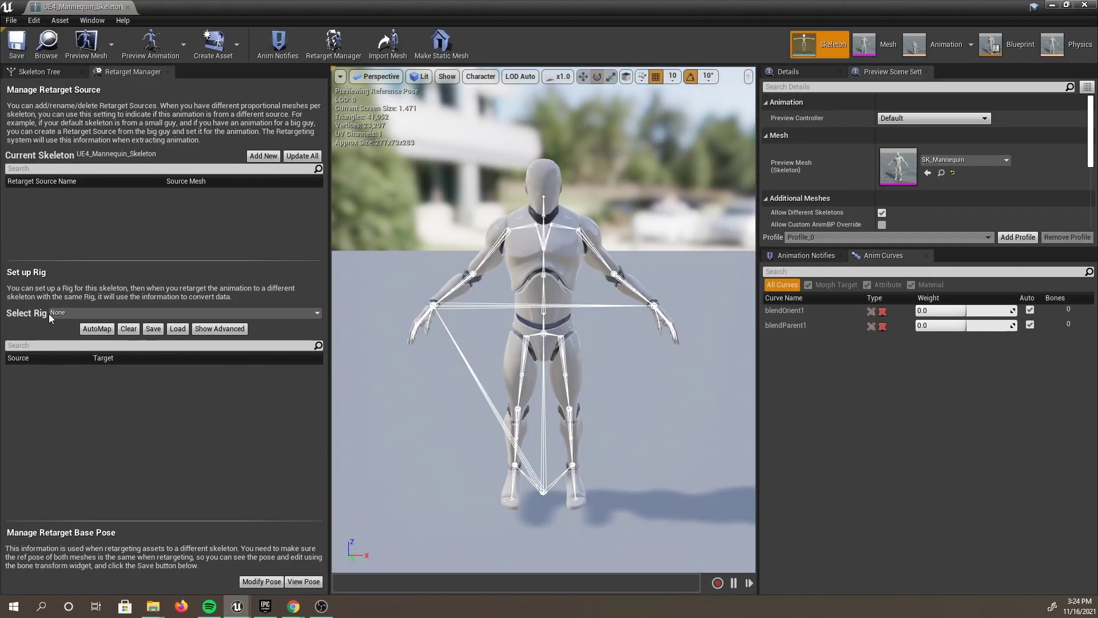
- Assign the Humanoid rig to UE4_Mannequin_Skeleton and compare its mappings with the female DeepMotion skeleton
{"action": "left_click", "coordinate": [81, 315]}
{"action": "left_click", "coordinate": [86, 336]}
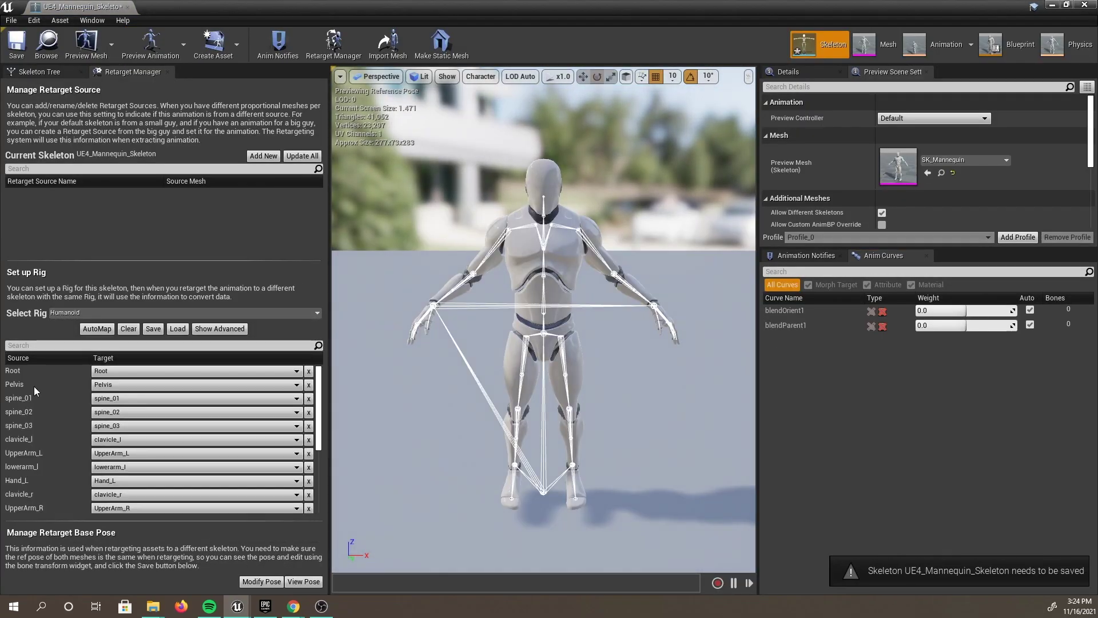
{"action": "scroll", "coordinate": [70, 469], "scroll_direction": "down", "scroll_amount": 3}
{"action": "scroll", "coordinate": [64, 487], "scroll_direction": "up", "scroll_amount": 1}
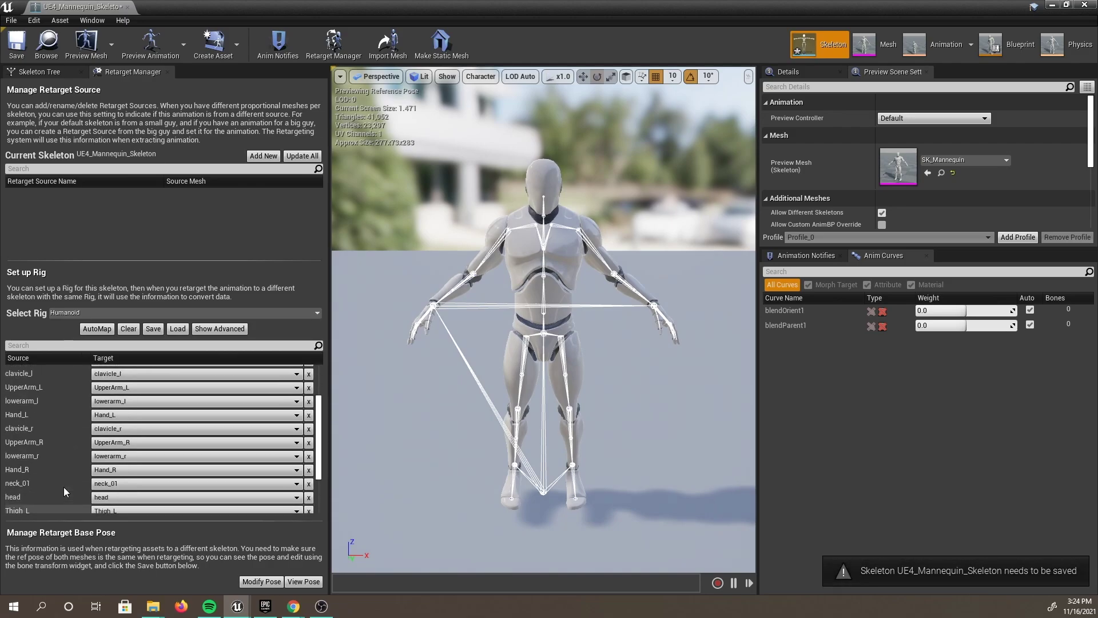
{"action": "scroll", "coordinate": [63, 486], "scroll_direction": "up", "scroll_amount": 3}
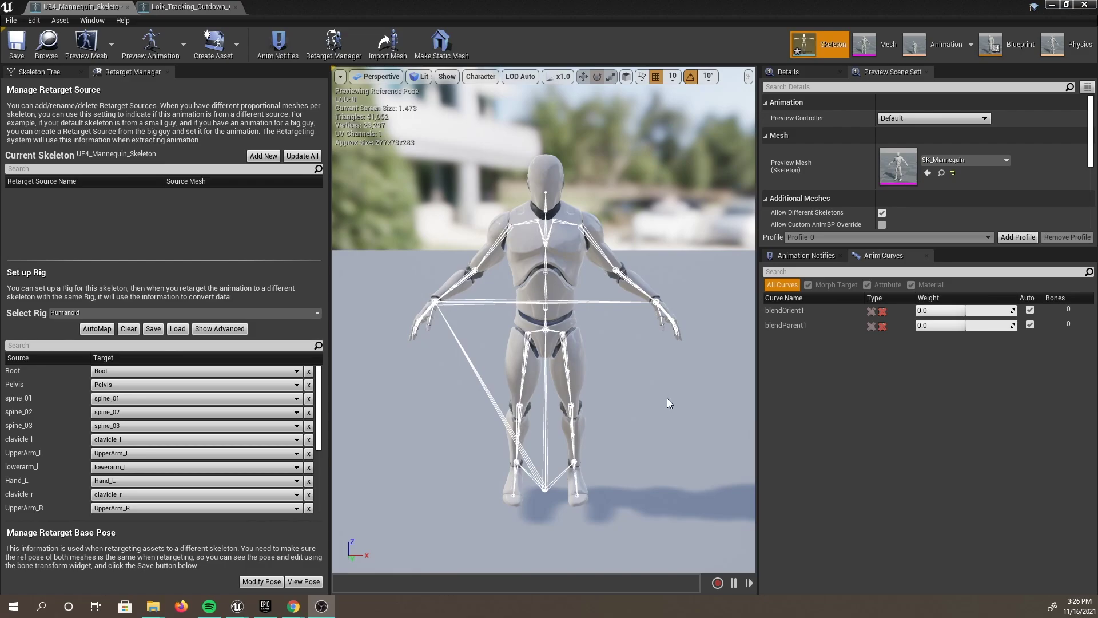
{"action": "left_click", "coordinate": [188, 6]}
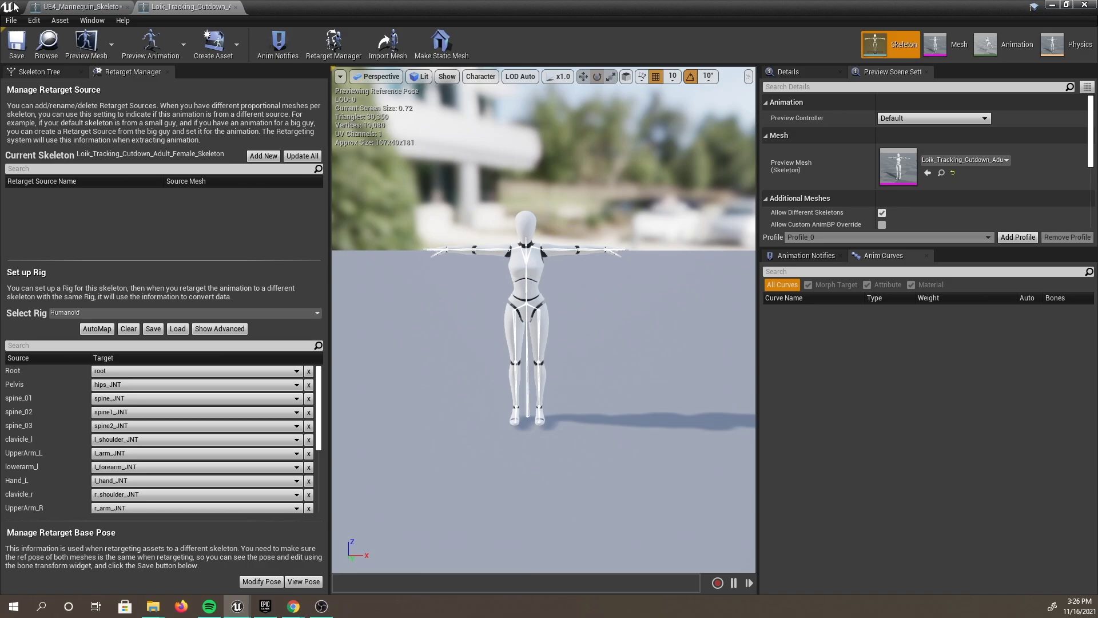
{"action": "left_click", "coordinate": [63, 6]}
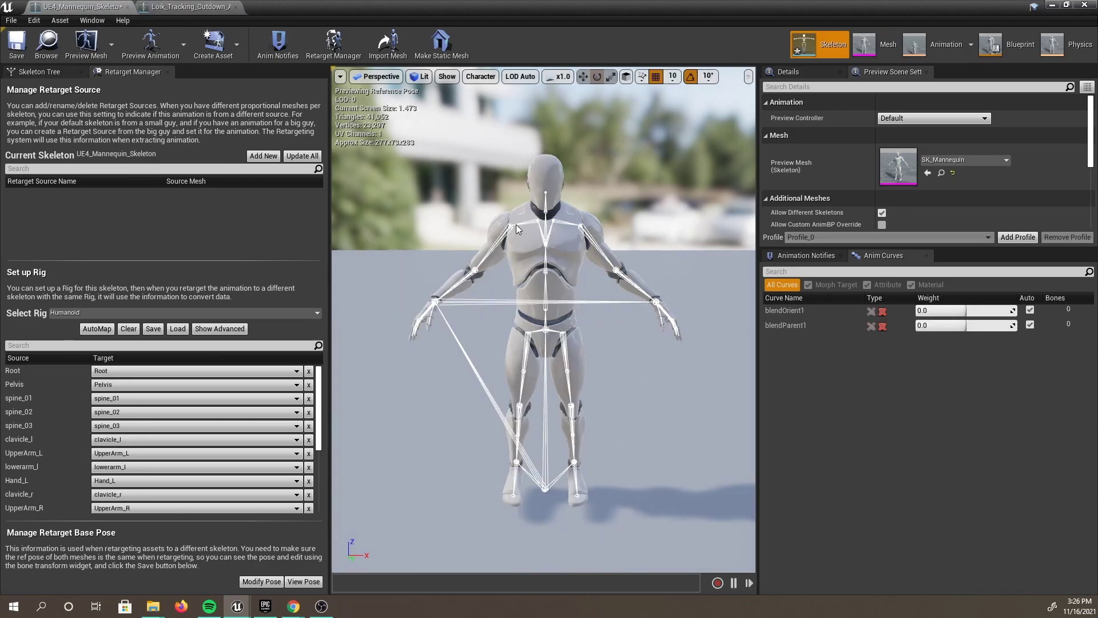
- In the Skeleton Tree, select upperarm_l and level it using world-space rotation
{"action": "left_click", "coordinate": [38, 72]}
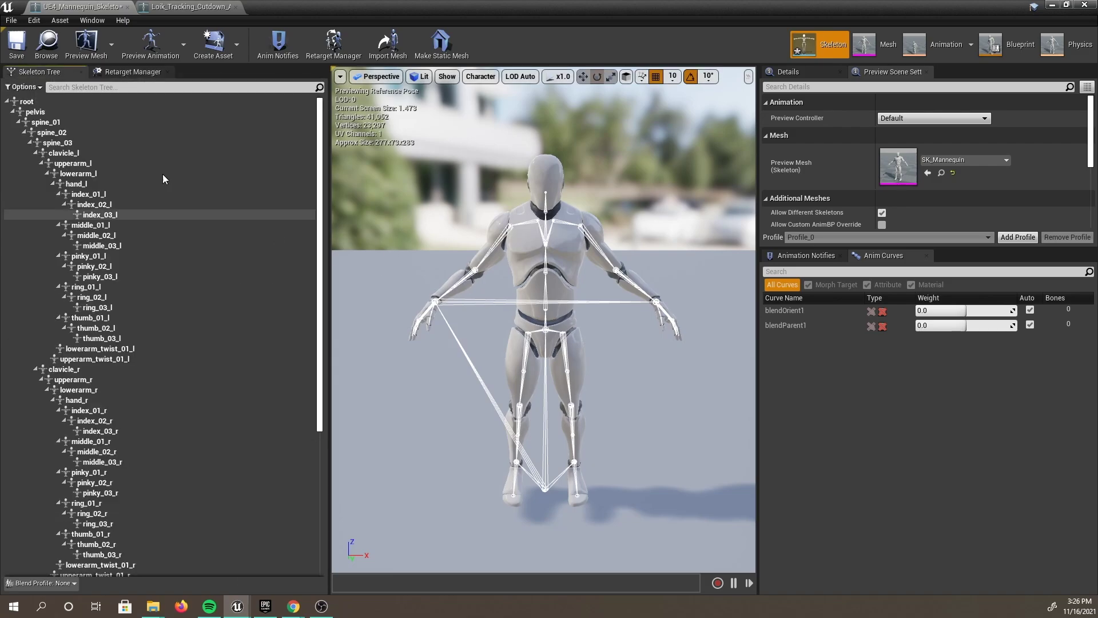
{"action": "middle_click_drag", "start_coordinate": [544, 343], "coordinate": [528, 327]}
{"action": "left_click", "coordinate": [84, 164]}
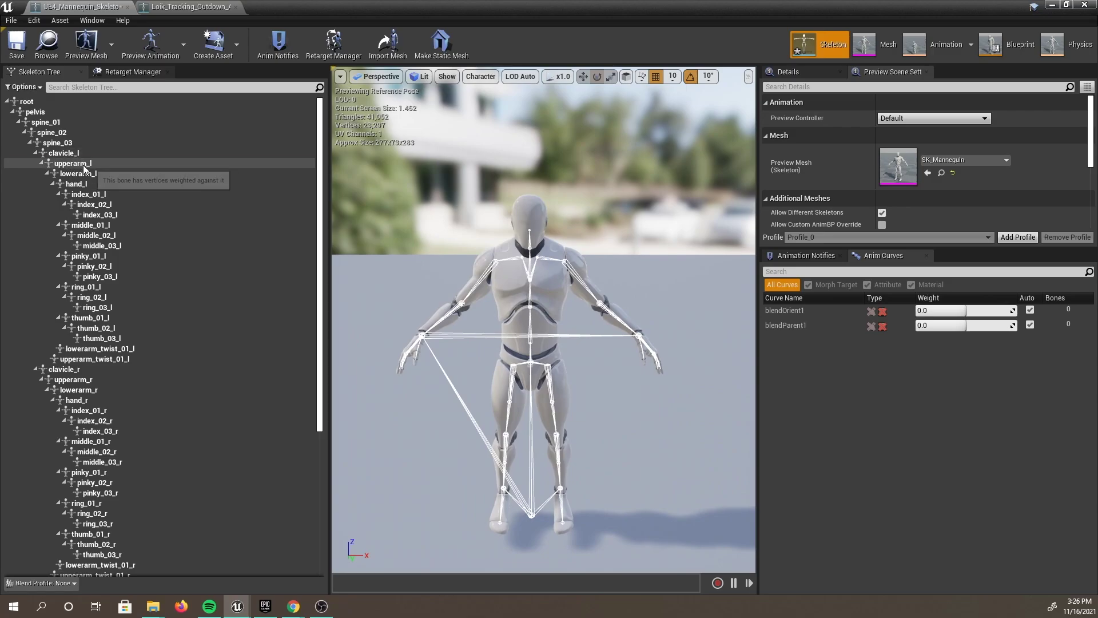
{"action": "key", "text": "e"}
{"action": "scroll", "coordinate": [608, 299], "scroll_direction": "up", "scroll_amount": 3}
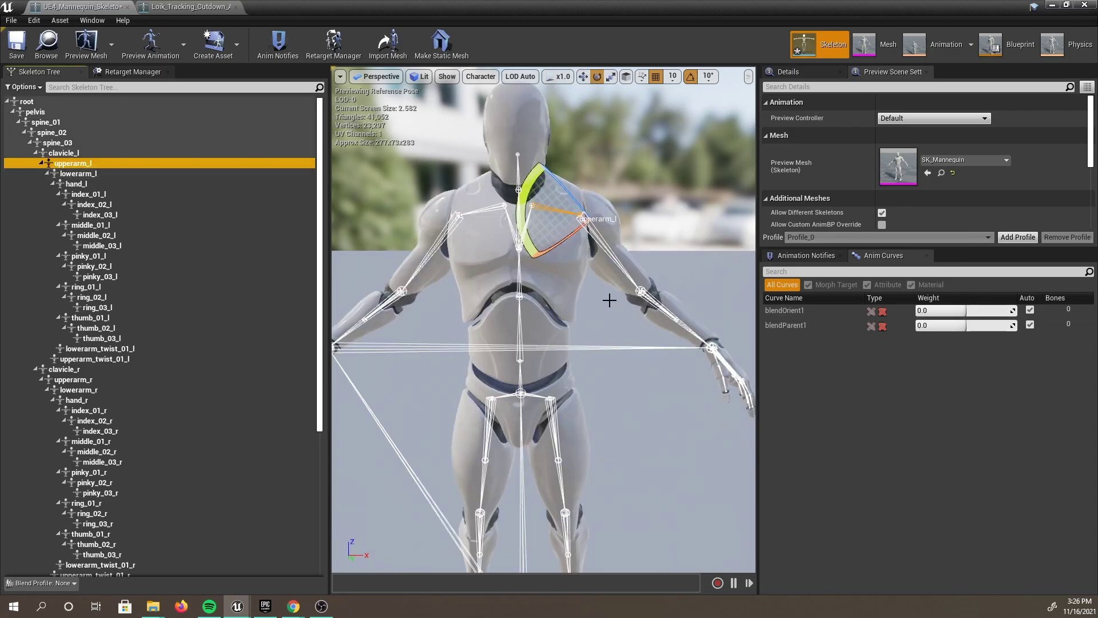
{"action": "left_click", "coordinate": [799, 87]}
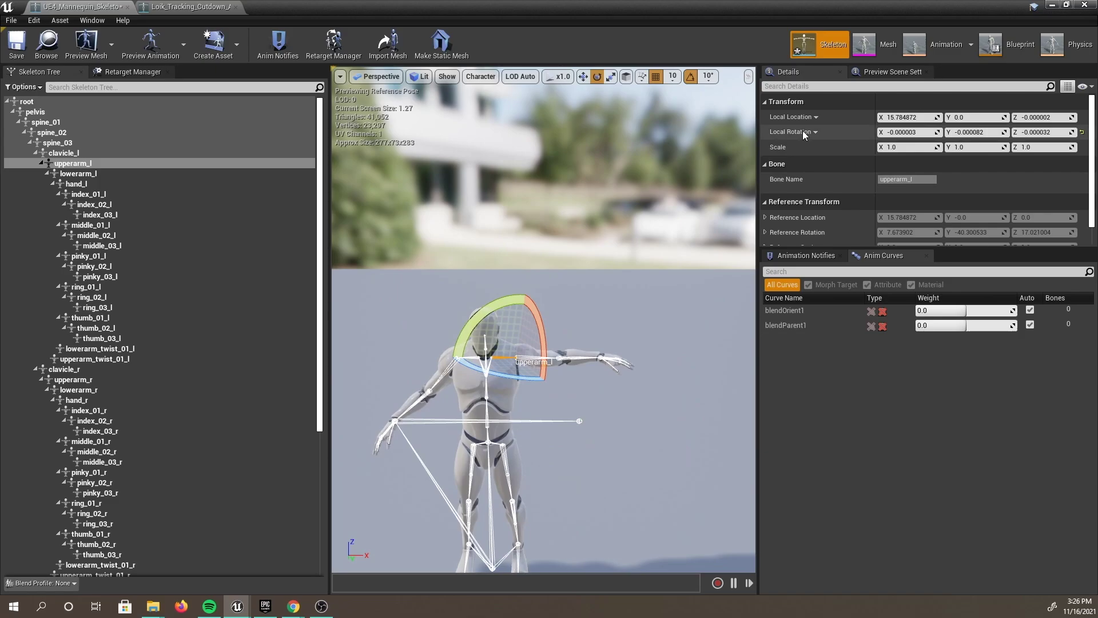
{"action": "left_click", "coordinate": [794, 132]}
{"action": "left_click", "coordinate": [807, 165]}
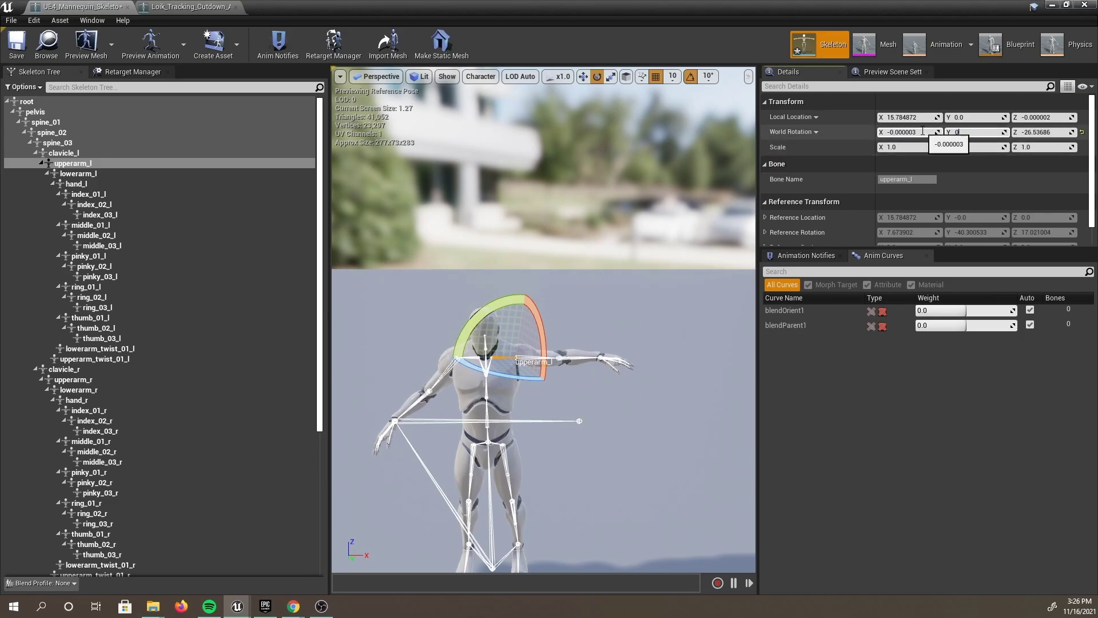
{"action": "key", "text": "Return"}
- Set lowerarm_l's world X rotation to 0
{"action": "left_click", "coordinate": [580, 364]}
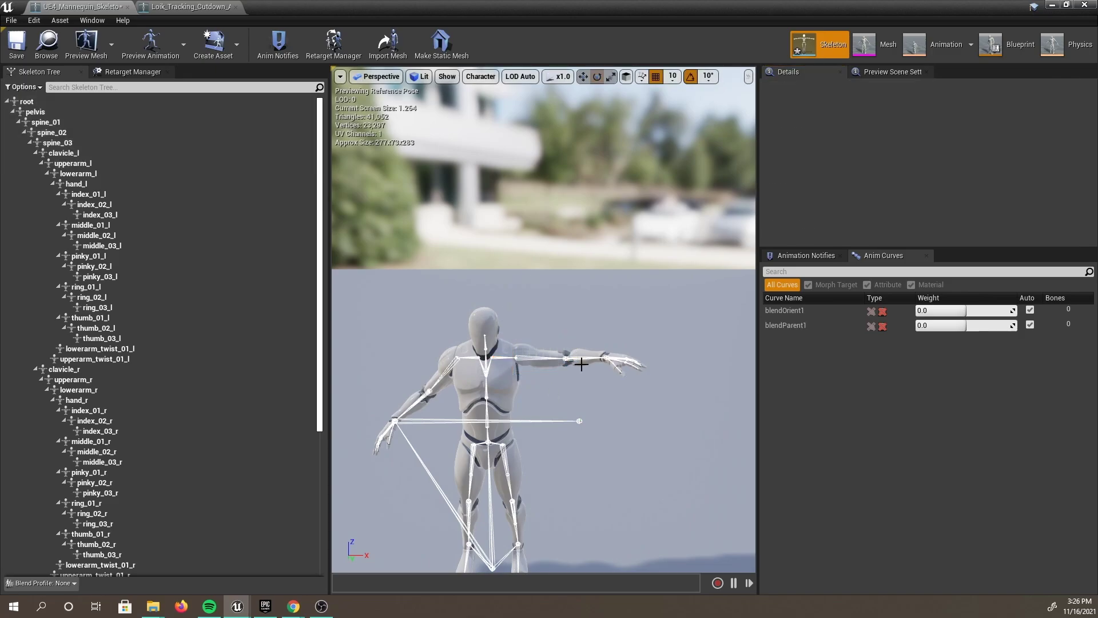
{"action": "left_click", "coordinate": [576, 366]}
{"action": "left_click", "coordinate": [724, 162]}
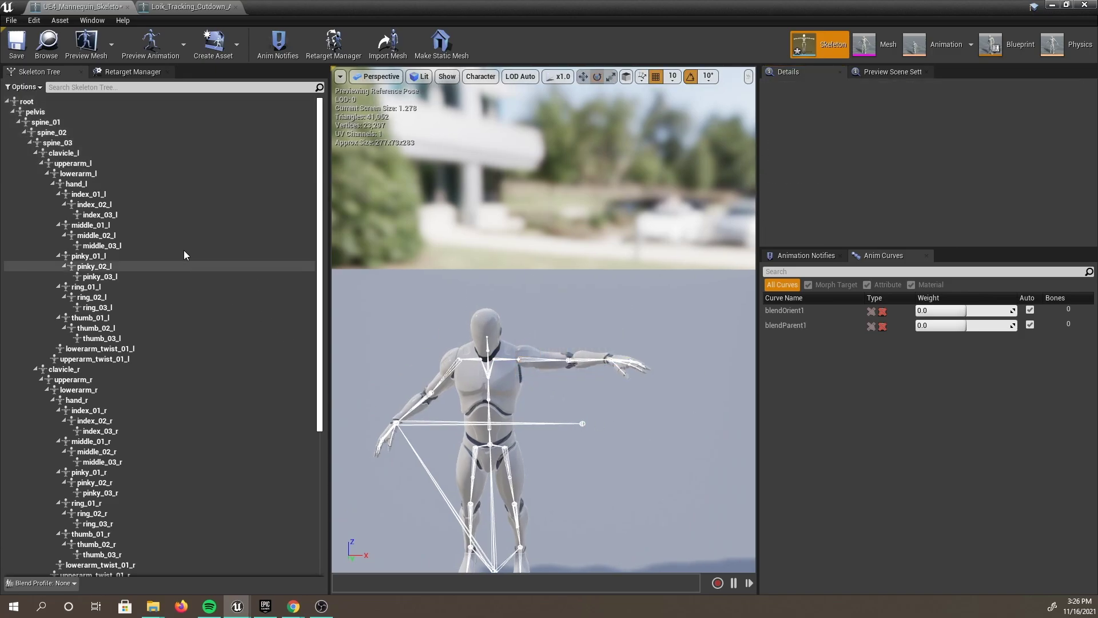
{"action": "left_click", "coordinate": [105, 174]}
{"action": "left_click", "coordinate": [815, 131]}
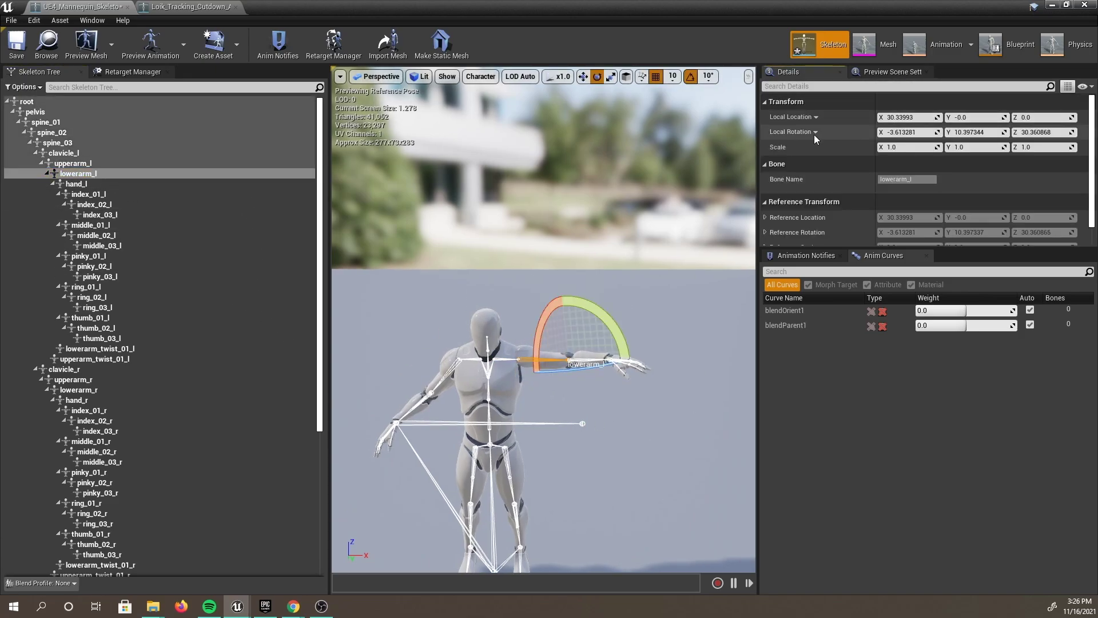
{"action": "left_click", "coordinate": [803, 167]}
{"action": "left_click", "coordinate": [926, 132]}
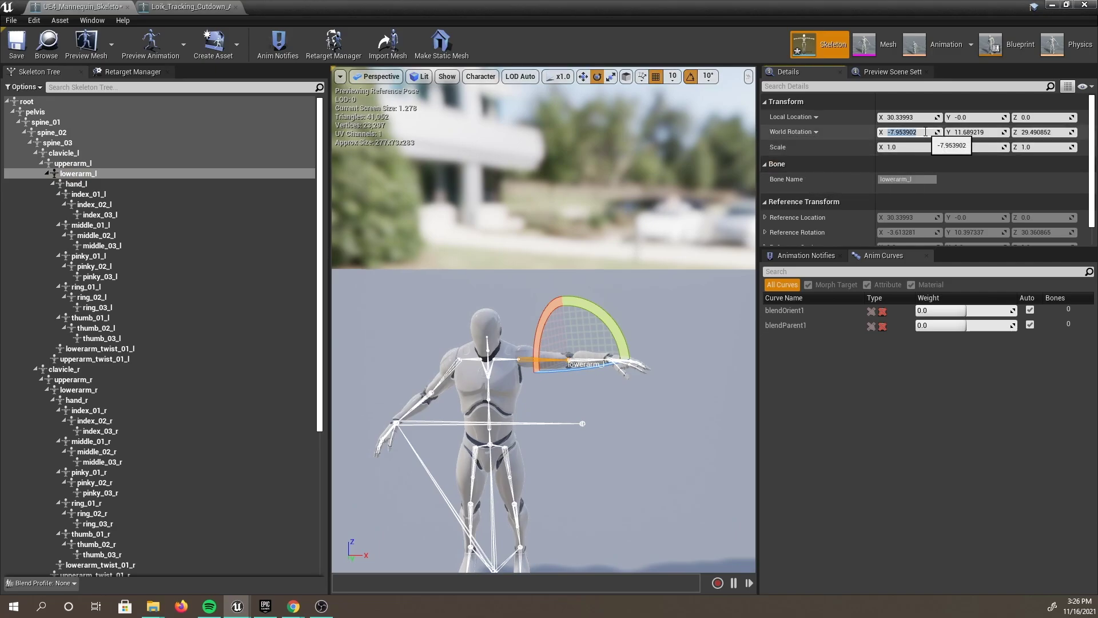
{"action": "type", "text": "0"}
{"action": "key", "text": "Tab"}
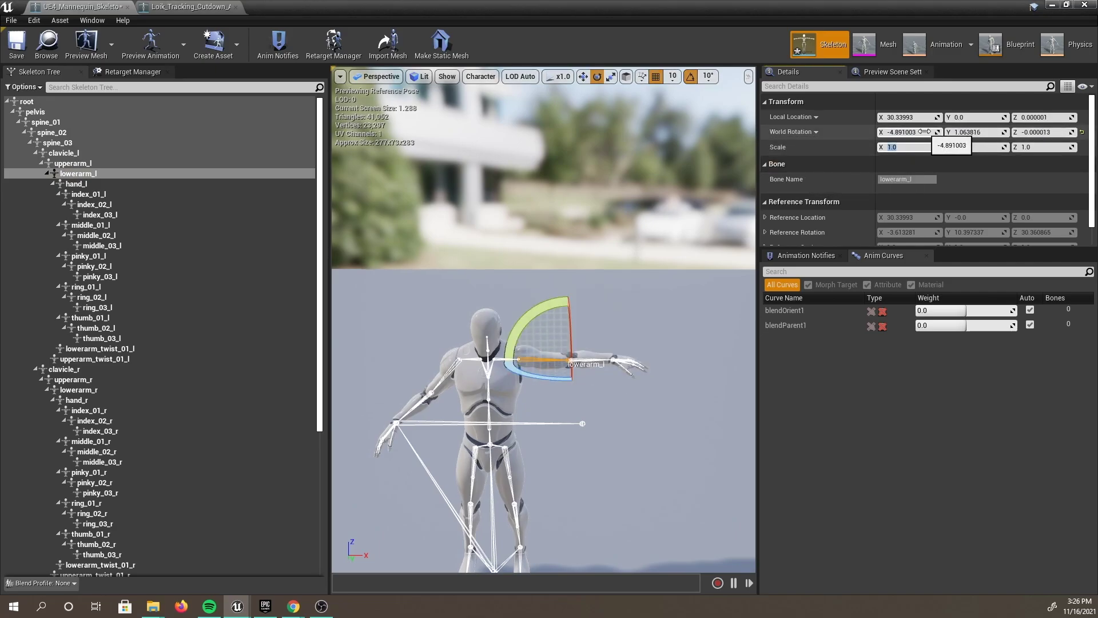
{"action": "scroll", "coordinate": [543, 372], "scroll_direction": "up", "scroll_amount": 5}
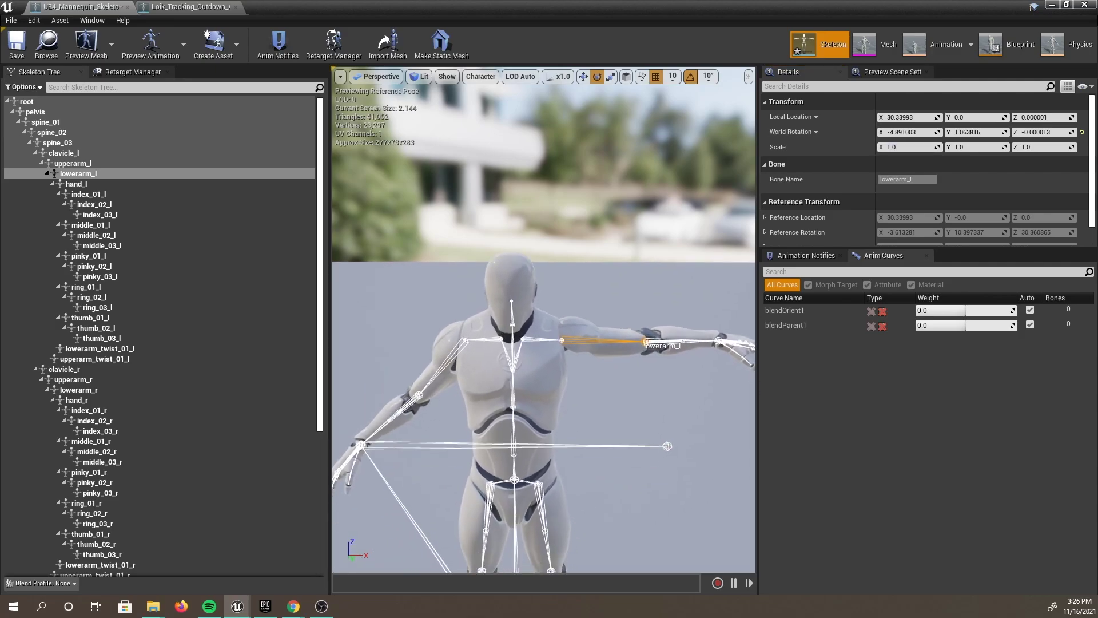
{"action": "left_click", "coordinate": [467, 341]}
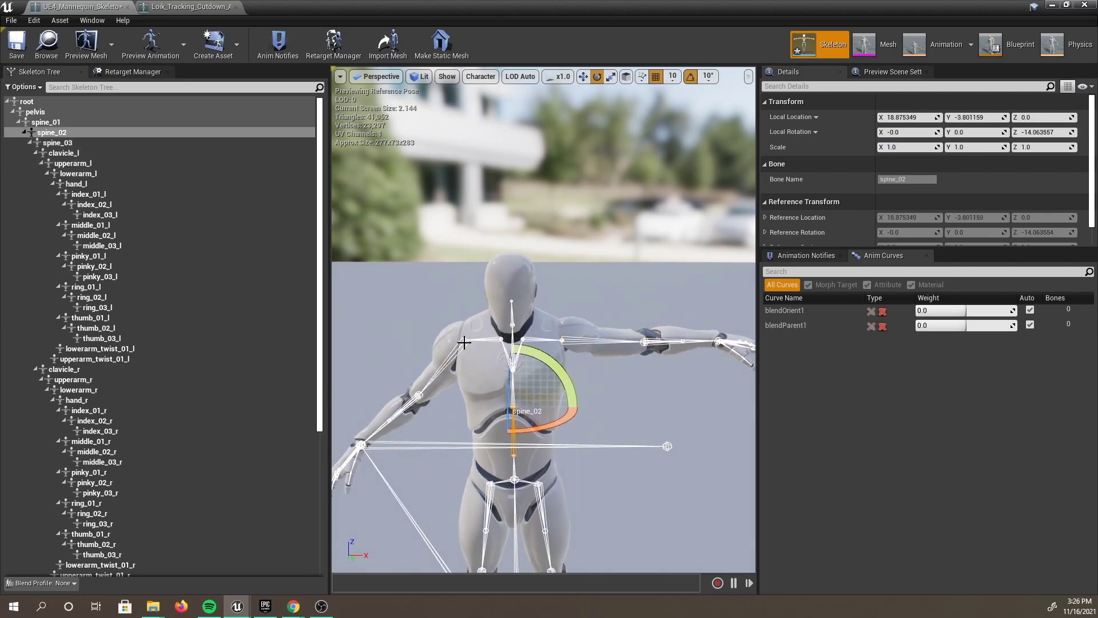
- Set upperarm_r's world rotation to X -180, Y 0, Z 0
{"action": "left_click", "coordinate": [196, 380]}
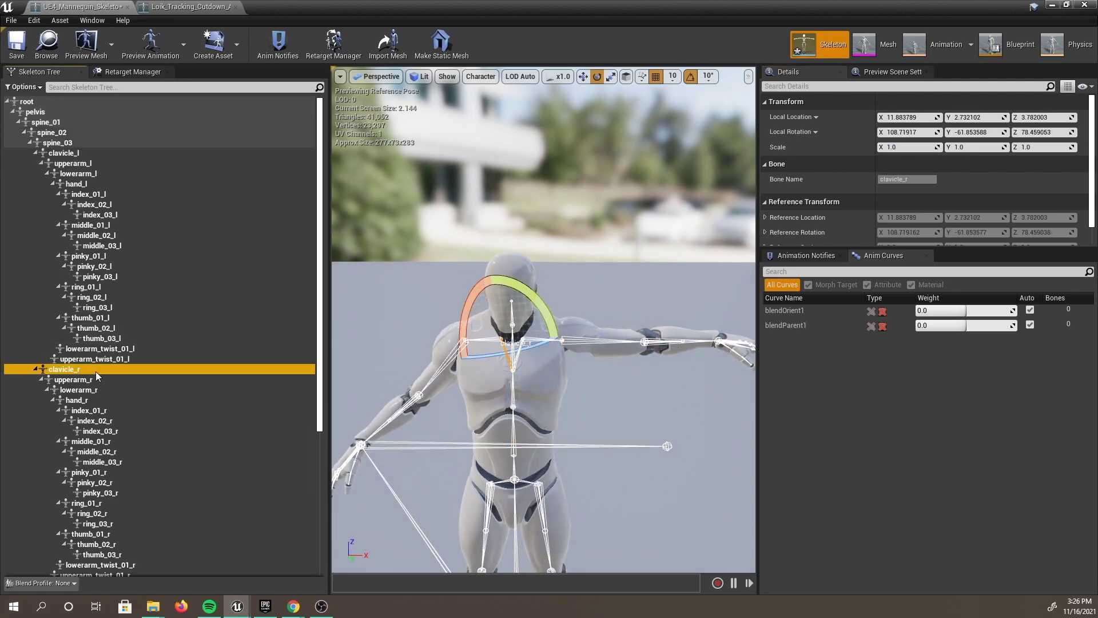
{"action": "left_click", "coordinate": [922, 132]}
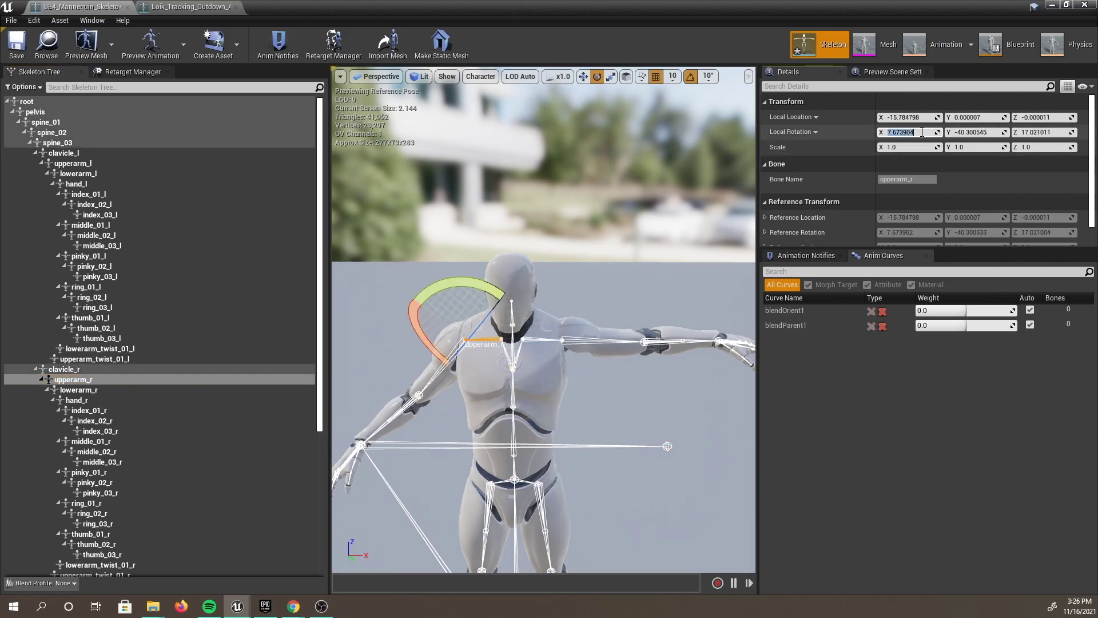
{"action": "left_click", "coordinate": [815, 132]}
{"action": "left_click", "coordinate": [808, 159]}
{"action": "left_click", "coordinate": [913, 133]}
{"action": "type", "text": "0"}
{"action": "key", "text": "Tab"}
{"action": "type", "text": "0"}
{"action": "key", "text": "Tab"}
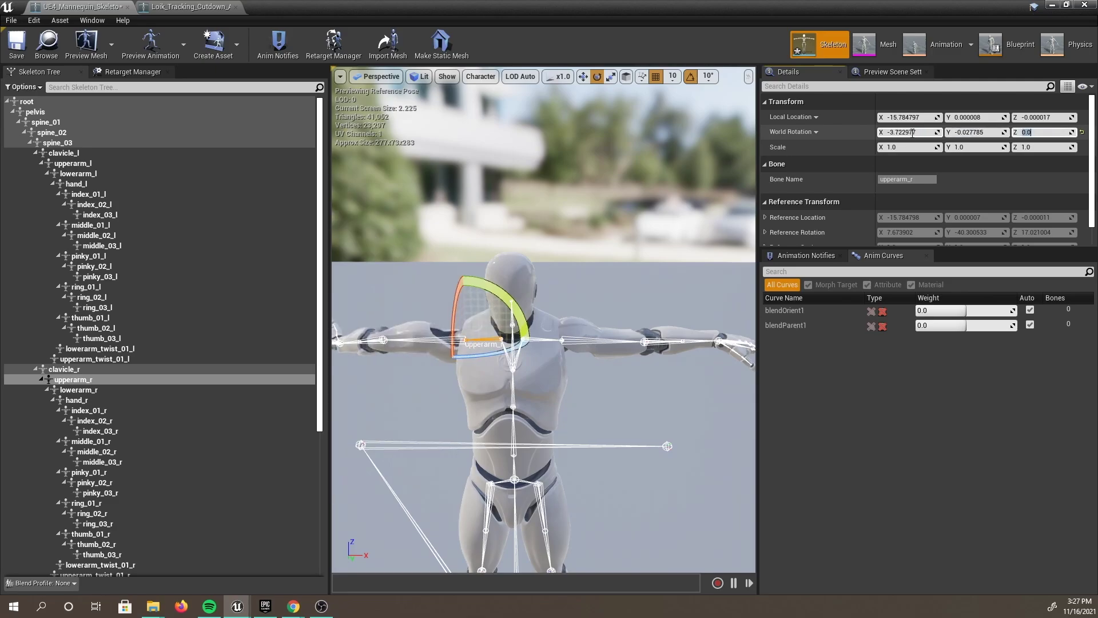
{"action": "scroll", "coordinate": [447, 389], "scroll_direction": "down", "scroll_amount": 3}
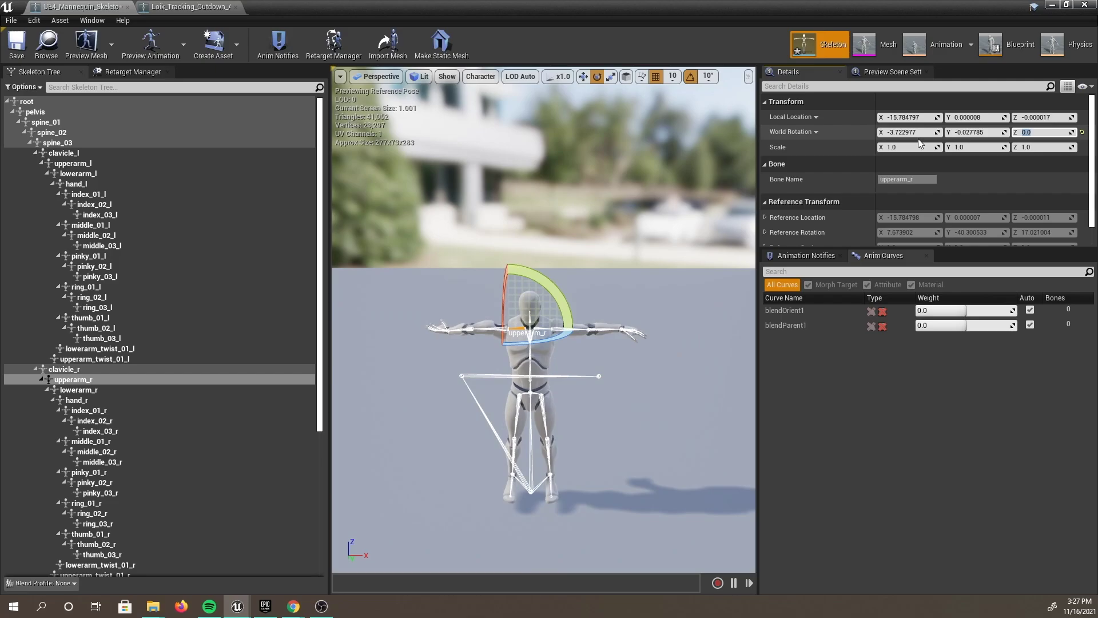
{"action": "left_click", "coordinate": [919, 137]}
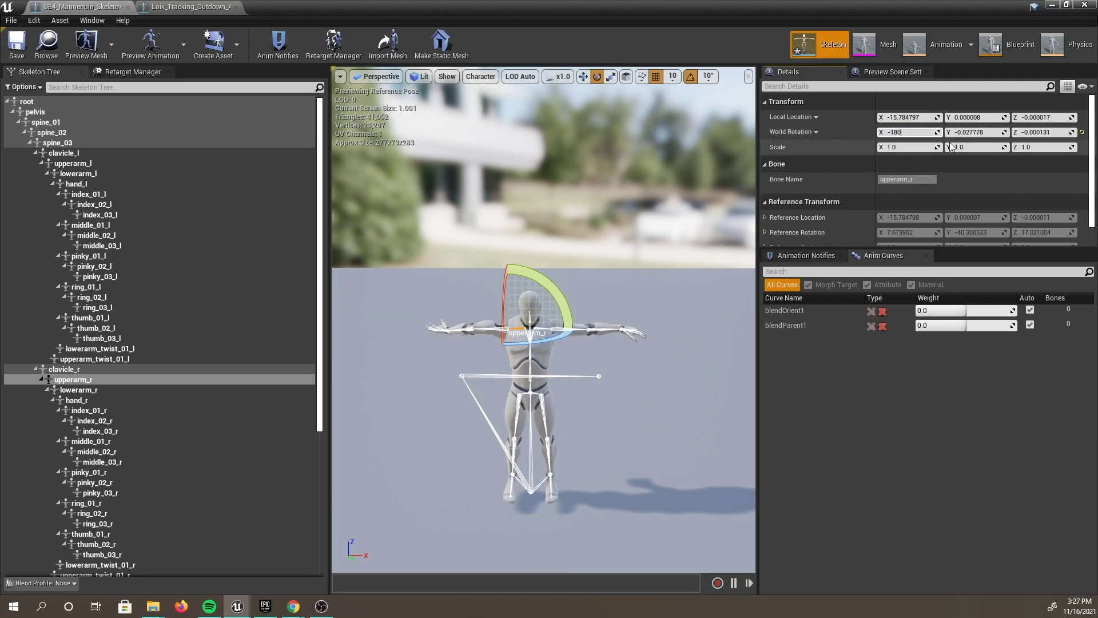
{"action": "type", "text": "-180"}
{"action": "key", "text": "Return"}
{"action": "scroll", "coordinate": [652, 383], "scroll_direction": "up", "scroll_amount": 3}
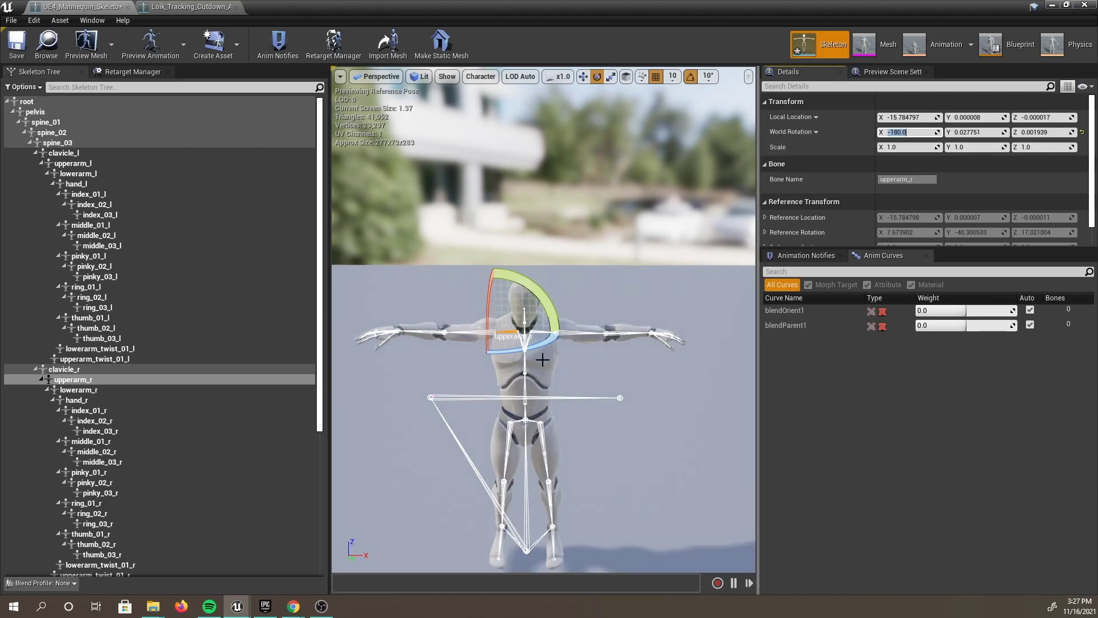
- Set lowerarm_r's world rotation to X -180, Y 0, Z 0
{"action": "left_click", "coordinate": [77, 390]}
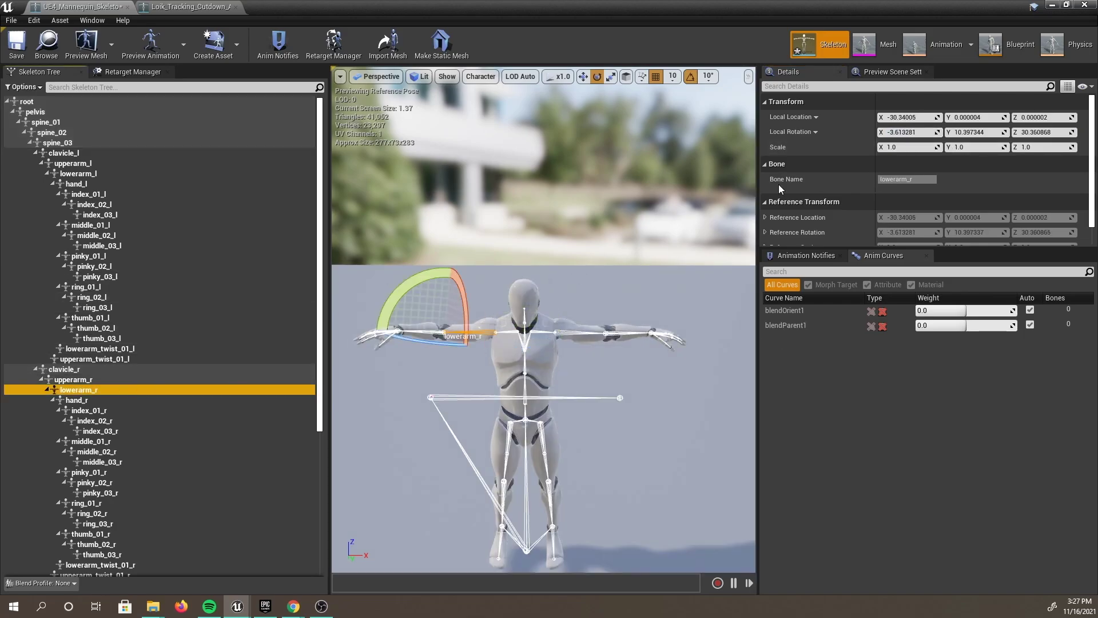
{"action": "left_click", "coordinate": [812, 131]}
{"action": "left_click", "coordinate": [805, 164]}
{"action": "left_click", "coordinate": [927, 131]}
{"action": "type", "text": "0"}
{"action": "key", "text": "Tab"}
{"action": "type", "text": "0"}
{"action": "key", "text": "Tab"}
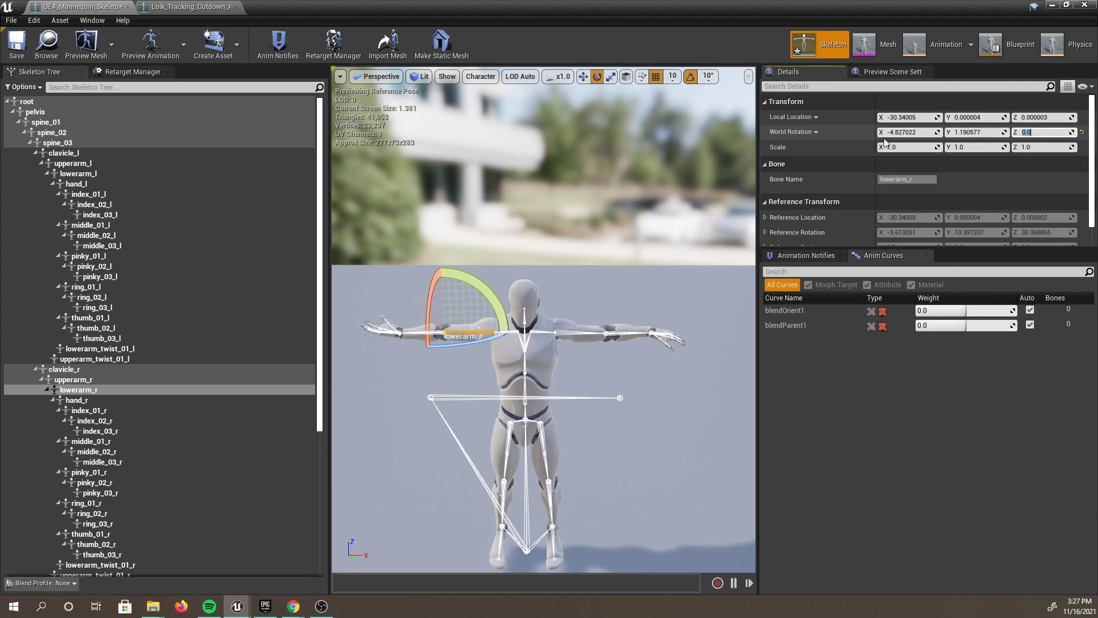
{"action": "left_click", "coordinate": [903, 132]}
{"action": "type", "text": "-180"}
{"action": "key", "text": "Return"}
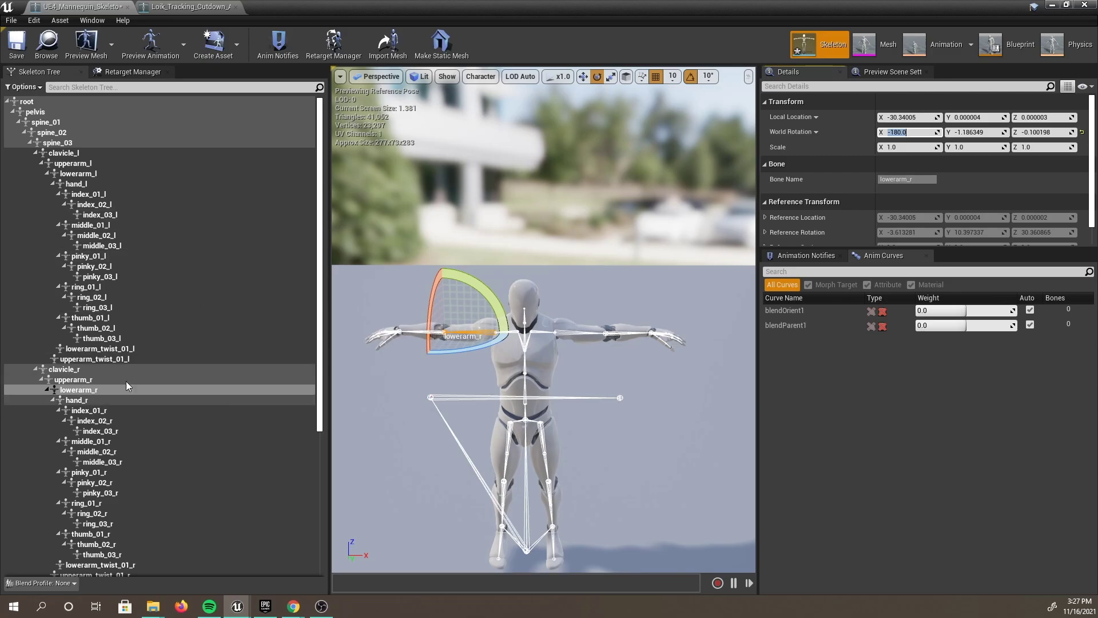
{"action": "scroll", "coordinate": [664, 382], "scroll_direction": "down", "scroll_amount": 4}
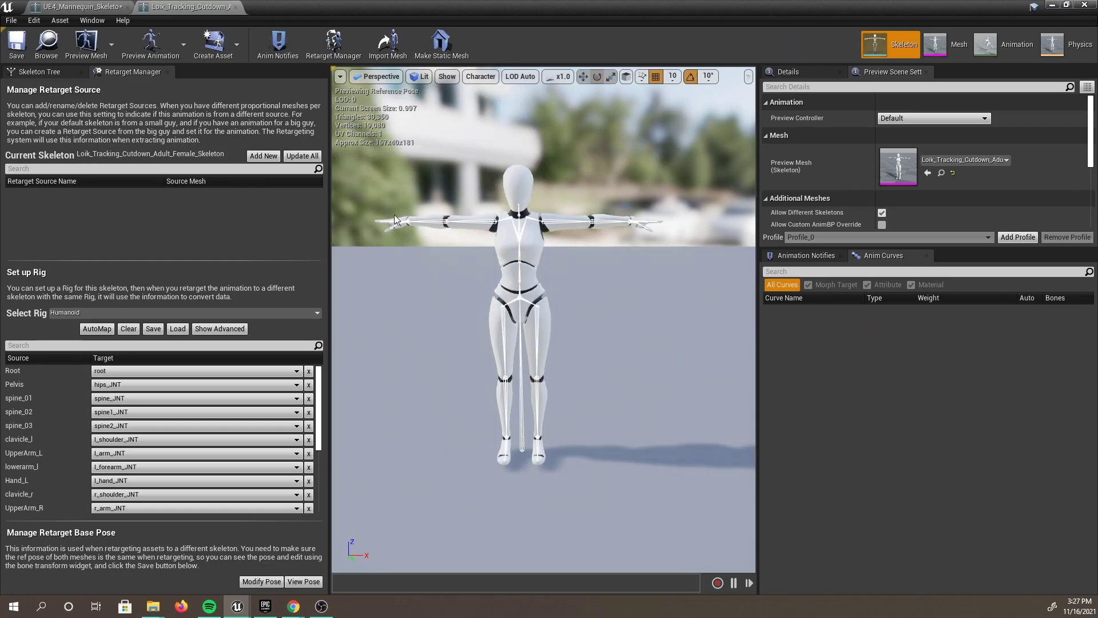
- Zero hand_l's world rotation, then undo the edit
{"action": "left_click", "coordinate": [60, 6]}
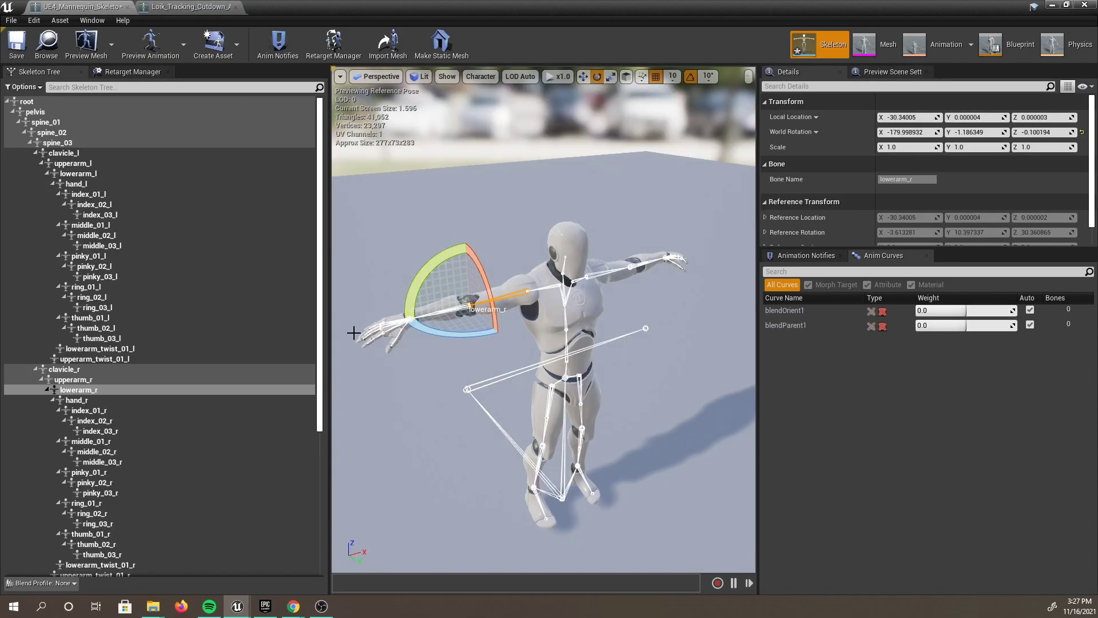
{"action": "left_click", "coordinate": [106, 183]}
{"action": "left_click", "coordinate": [916, 133]}
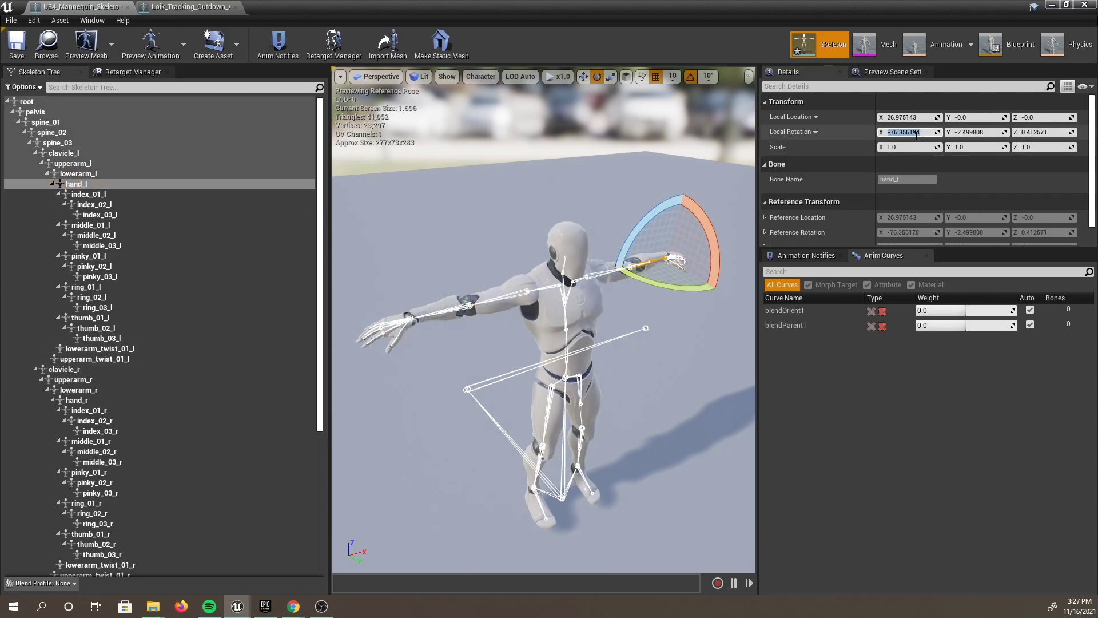
{"action": "left_click", "coordinate": [814, 132]}
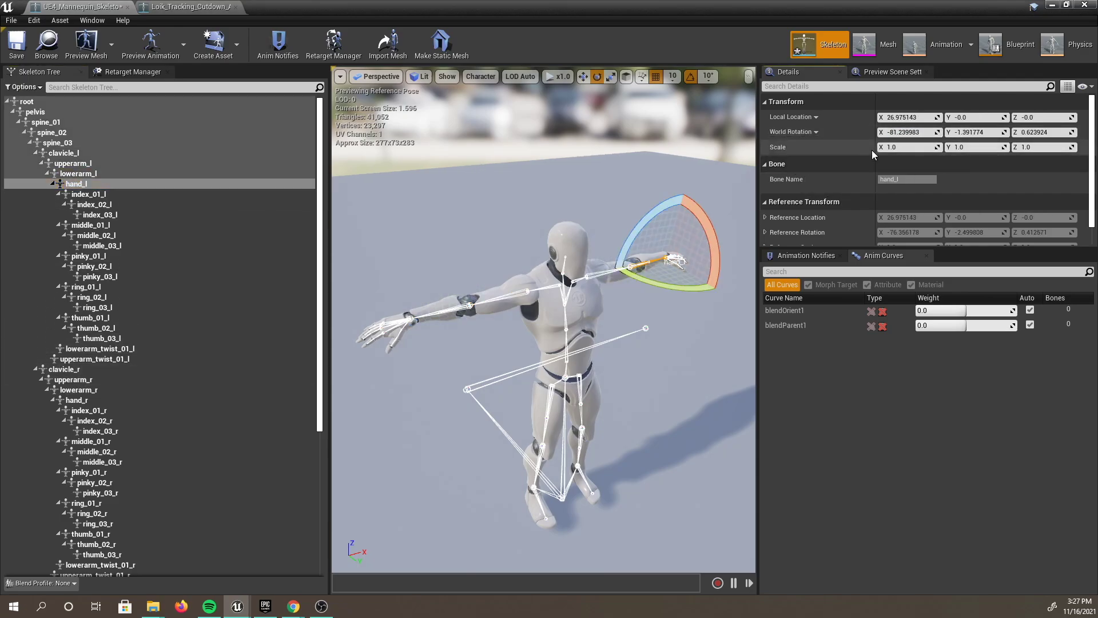
{"action": "left_click", "coordinate": [798, 153]}
{"action": "type", "text": "0"}
{"action": "key", "text": "Tab"}
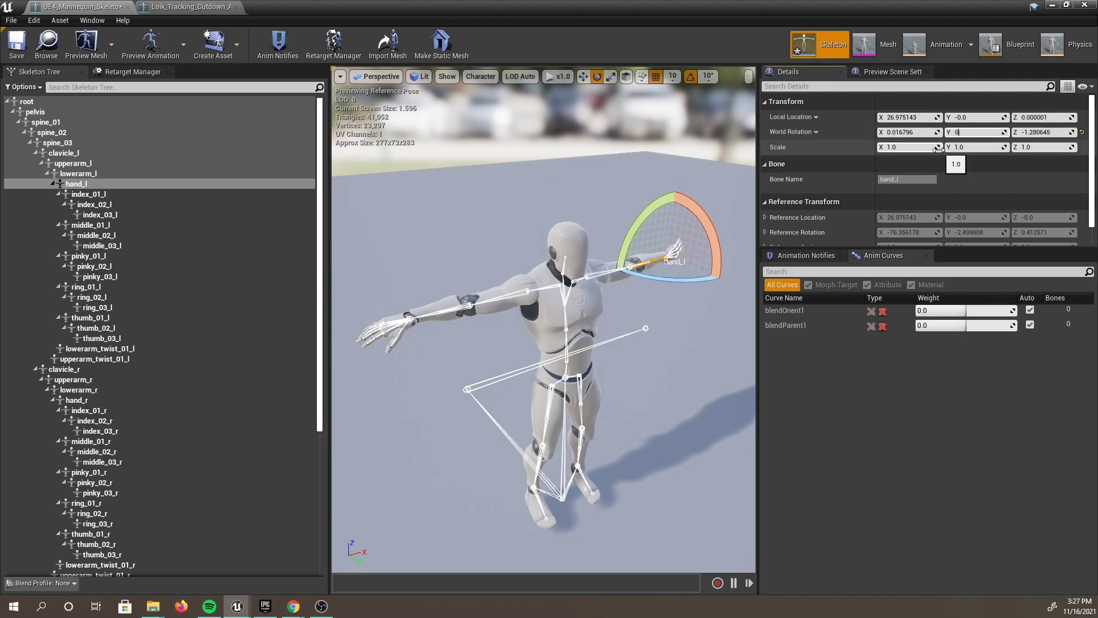
{"action": "type", "text": "0"}
{"action": "key", "text": "Tab"}
{"action": "key", "text": "Return"}
{"action": "mouse_move", "coordinate": [657, 382]}
{"action": "right_mouse_down"}
{"action": "mouse_move", "coordinate": [703, 412]}
{"action": "mouse_move", "coordinate": [629, 372]}
{"action": "mouse_move", "coordinate": [657, 382]}
{"action": "right_mouse_up"}
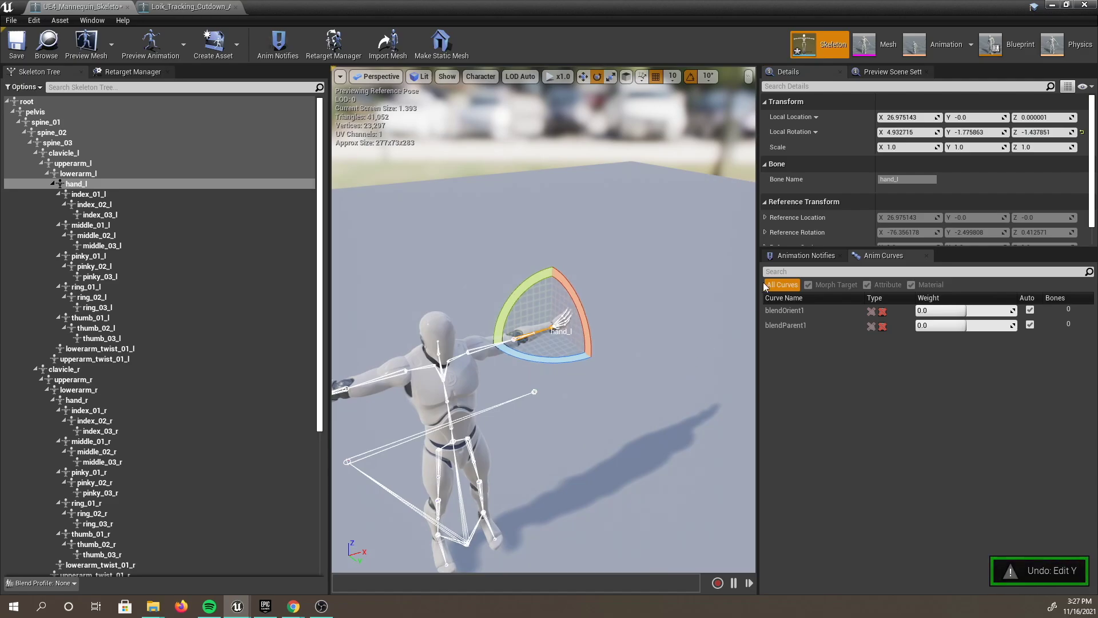
{"action": "key", "text": "ctrl+z"}
- Set the X, Y and Z rotation of left index joints index_01_l and index_02_l to 0
{"action": "left_click", "coordinate": [261, 195]}
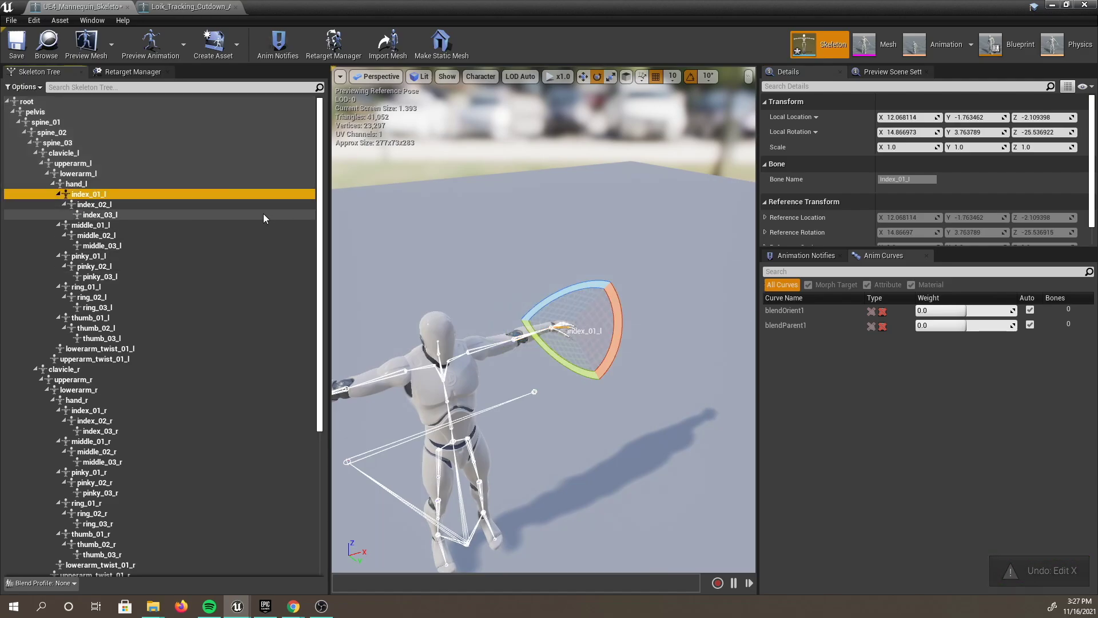
{"action": "left_click", "coordinate": [927, 133]}
{"action": "type", "text": "0"}
{"action": "key", "text": "Tab"}
{"action": "type", "text": "0"}
{"action": "key", "text": "Tab"}
{"action": "type", "text": "0"}
{"action": "key", "text": "Return"}
{"action": "left_click", "coordinate": [101, 204]}
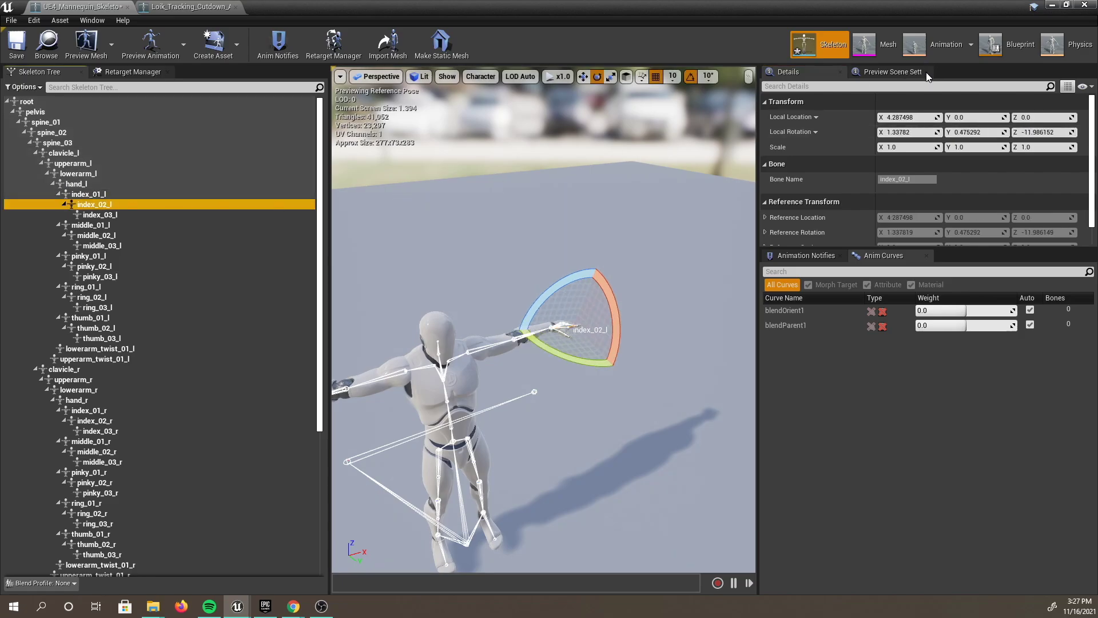
{"action": "left_click", "coordinate": [912, 132]}
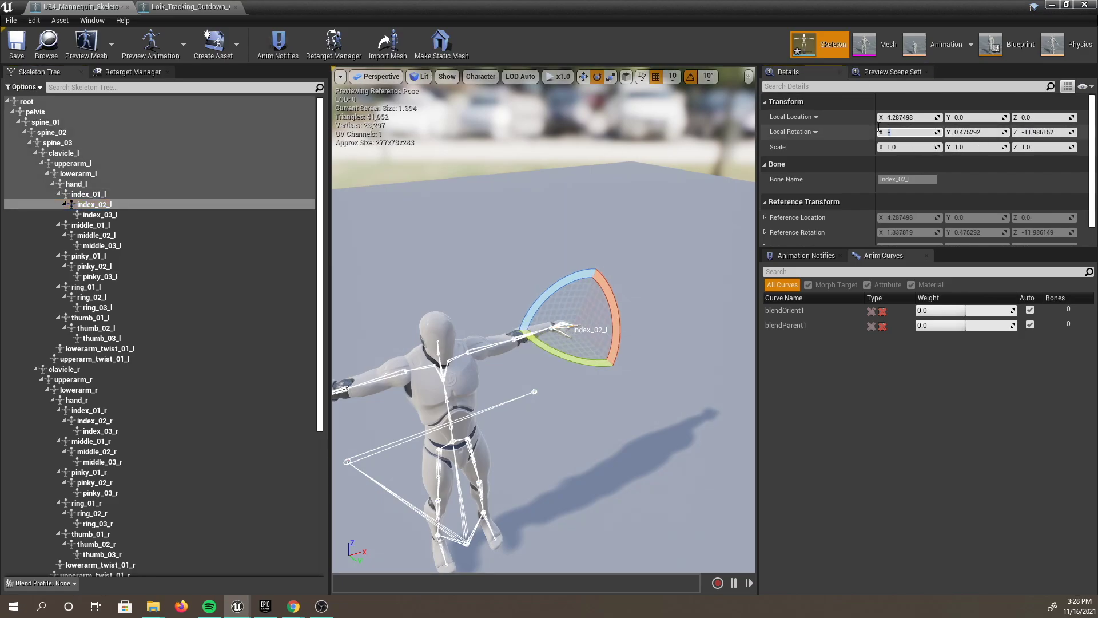
{"action": "type", "text": "0"}
{"action": "key", "text": "Tab"}
{"action": "type", "text": "0"}
{"action": "key", "text": "Tab"}
{"action": "type", "text": "0"}
{"action": "key", "text": "Return"}
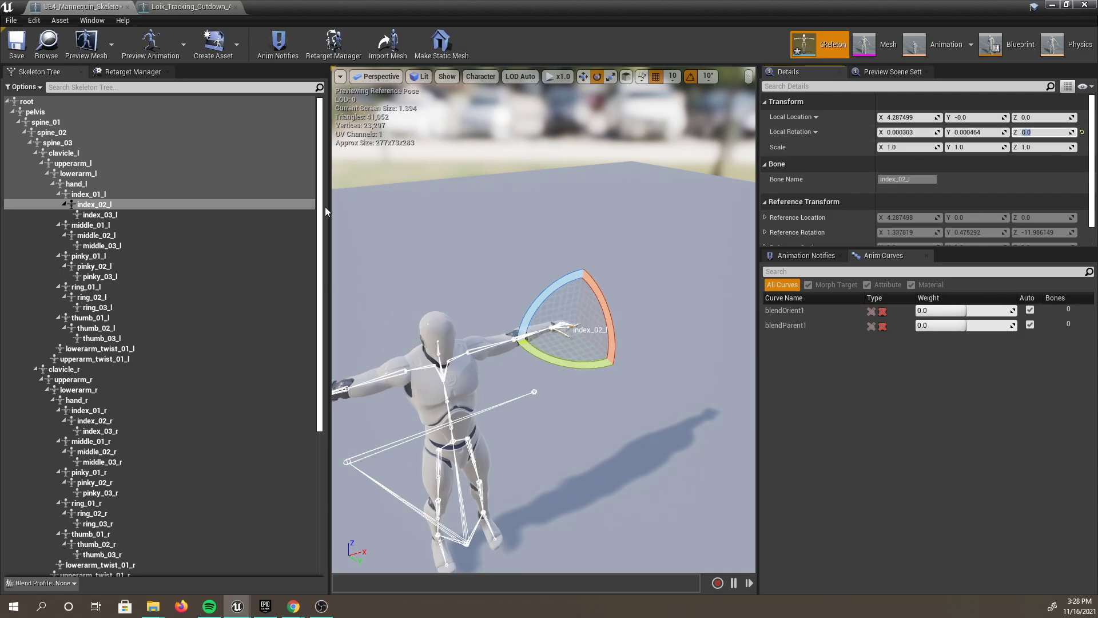
{"action": "left_click", "coordinate": [308, 214]}
{"action": "left_click", "coordinate": [912, 132]}
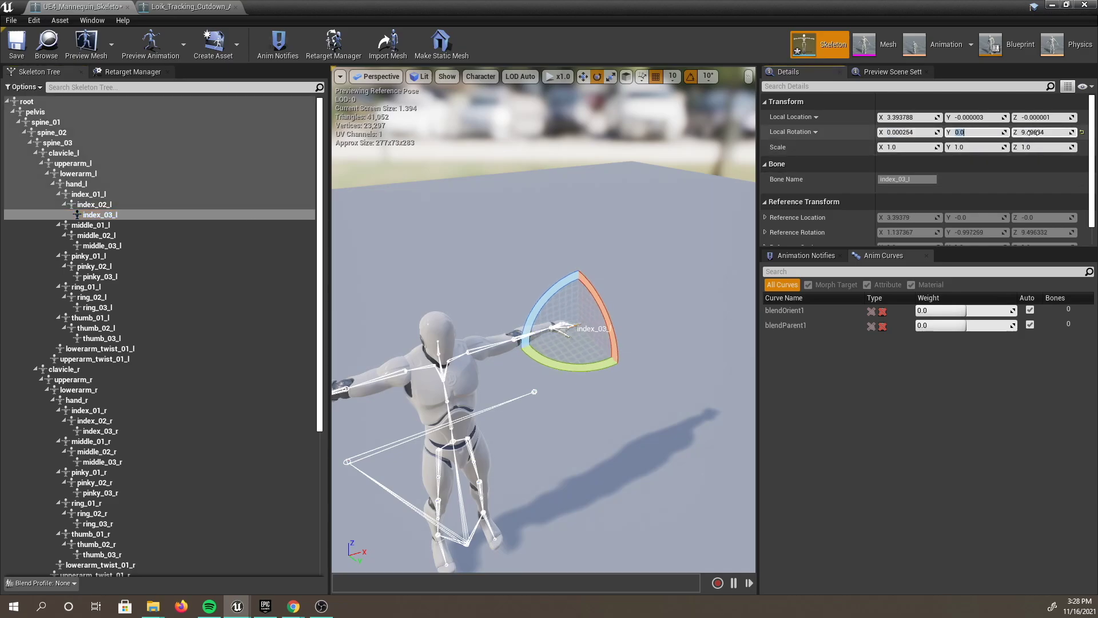
- Select middle_01_l through middle_03_l and set their Rotation X and Y to 0
{"action": "left_click", "coordinate": [117, 225]}
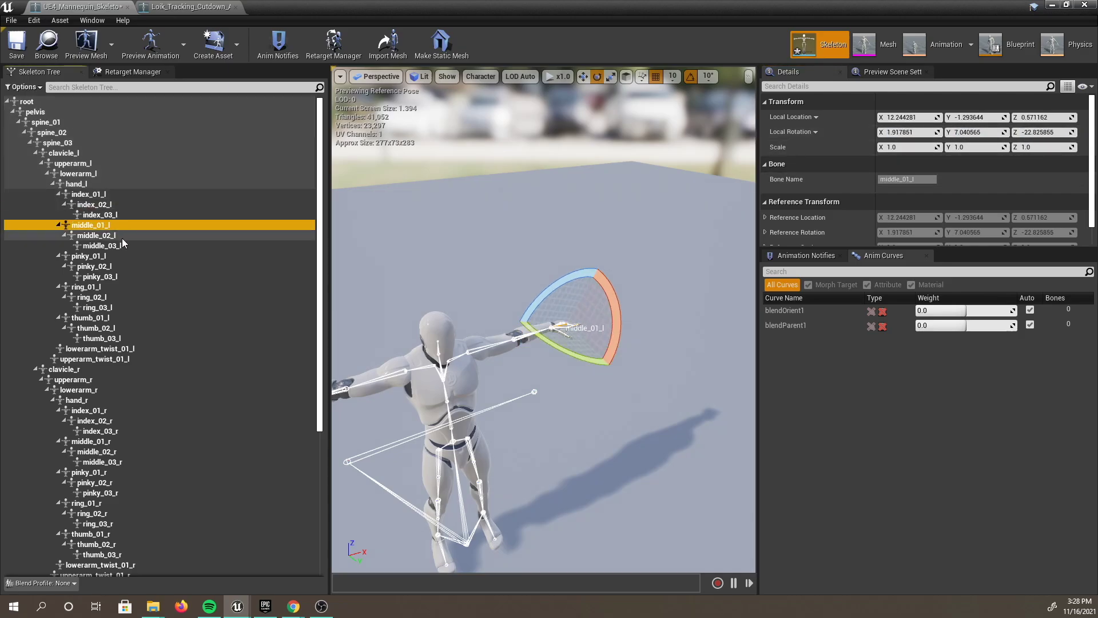
{"action": "left_click", "coordinate": [122, 245], "text": "shift"}
{"action": "left_click", "coordinate": [926, 133]}
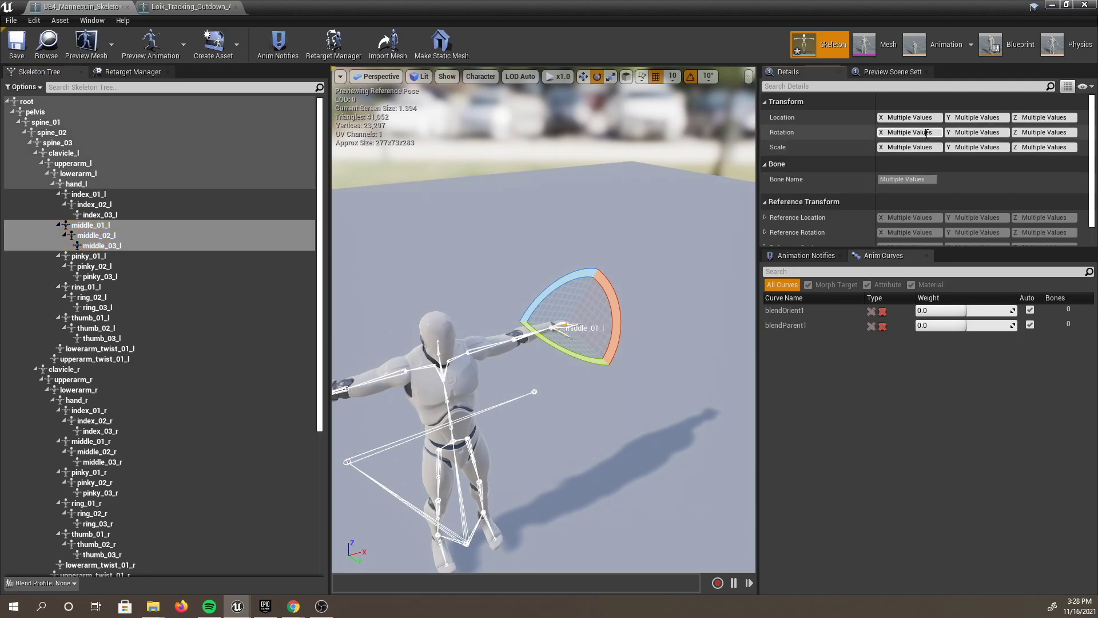
{"action": "type", "text": "0"}
{"action": "key", "text": "Tab"}
{"action": "type", "text": "0"}
{"action": "key", "text": "Tab"}
{"action": "scroll", "coordinate": [565, 375], "scroll_direction": "up", "scroll_amount": 4}
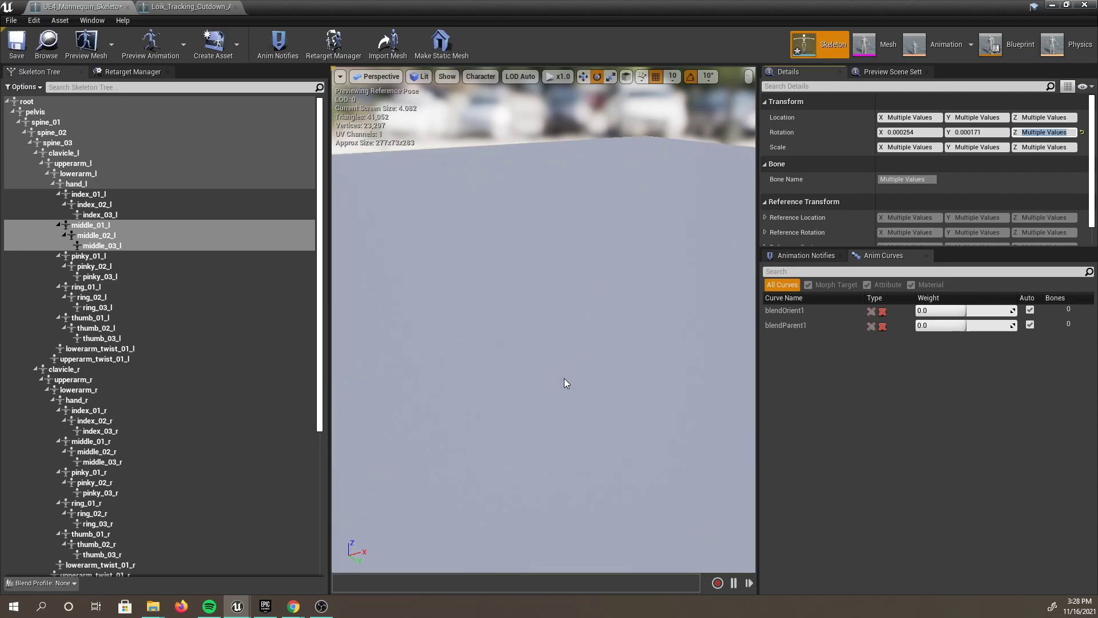
{"action": "left_click", "coordinate": [654, 420]}
- Zero the X, Y and Z local rotation of the middle_03_l bone
{"action": "left_click", "coordinate": [91, 225]}
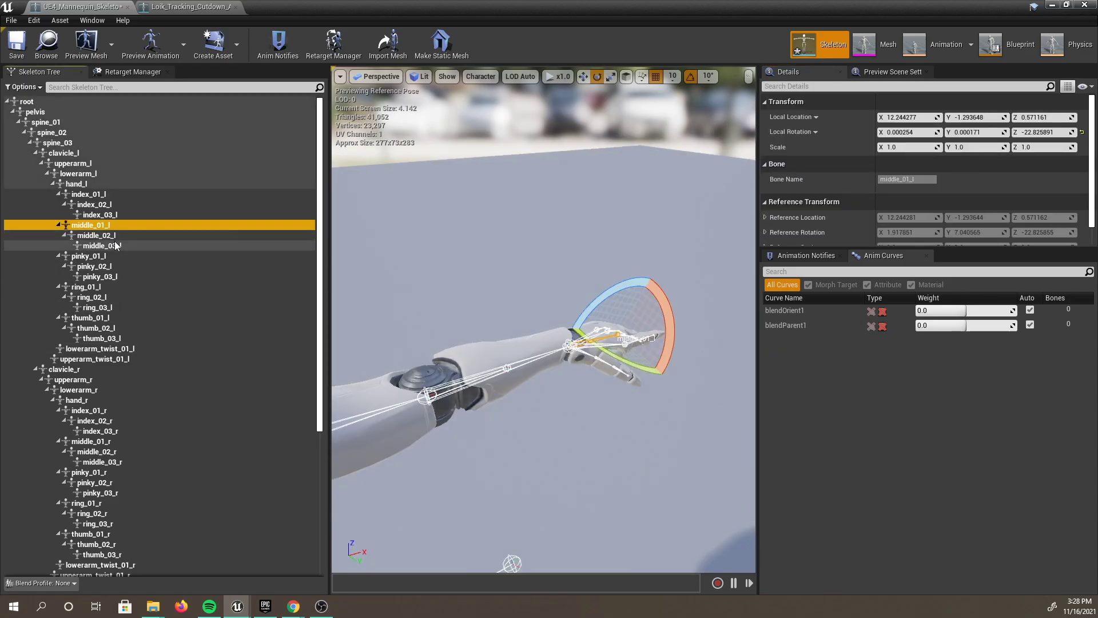
{"action": "left_click", "coordinate": [103, 235]}
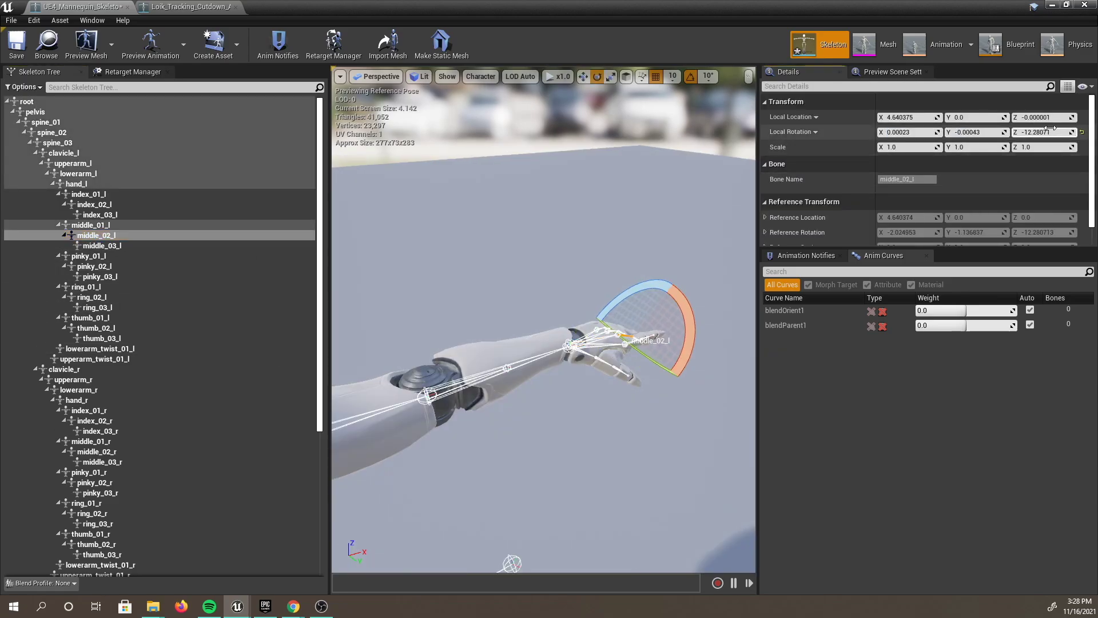
{"action": "left_click", "coordinate": [150, 248]}
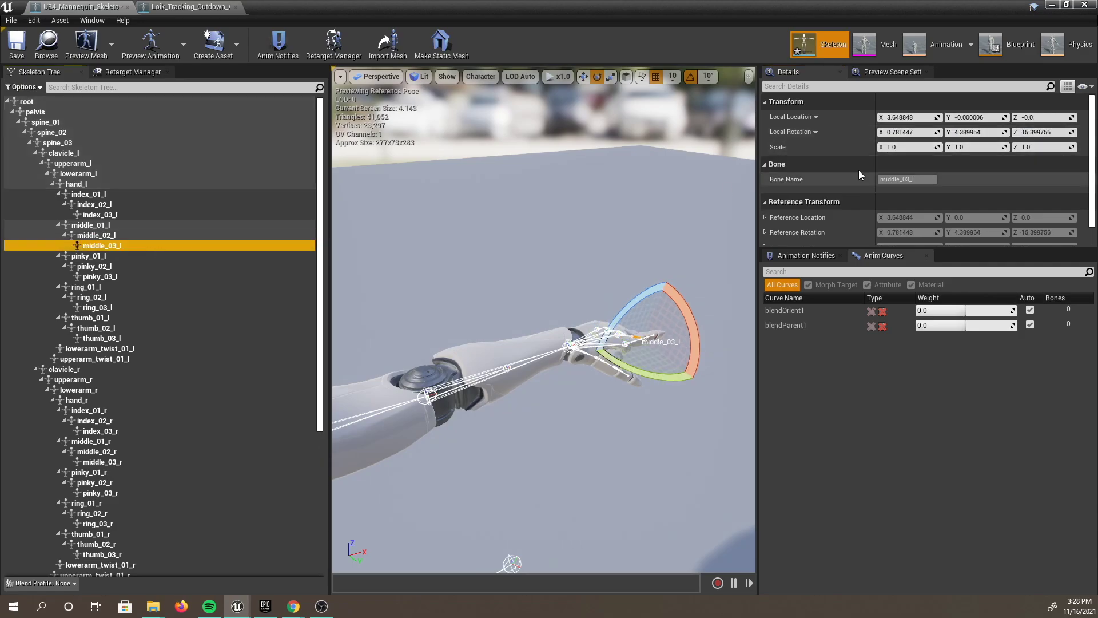
{"action": "left_click", "coordinate": [924, 132]}
{"action": "type", "text": "0"}
{"action": "key", "text": "Tab"}
{"action": "type", "text": "0"}
{"action": "key", "text": "Tab"}
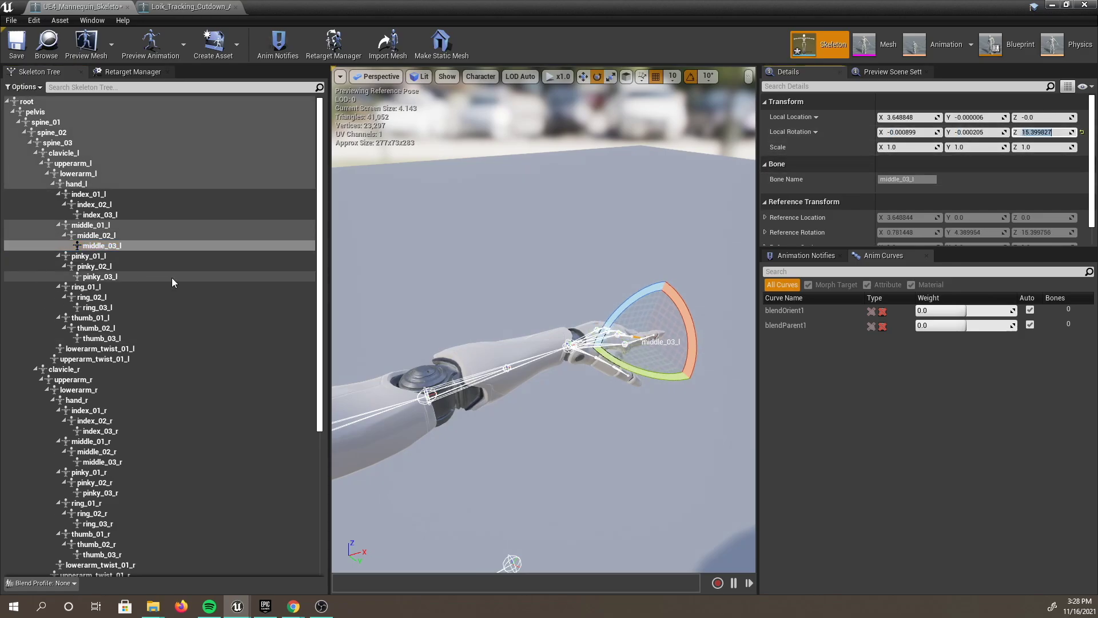
{"action": "left_click", "coordinate": [1034, 133]}
- Zero the local rotations of the left pinky bones pinky_01_l and pinky_02_l
{"action": "left_click", "coordinate": [89, 256]}
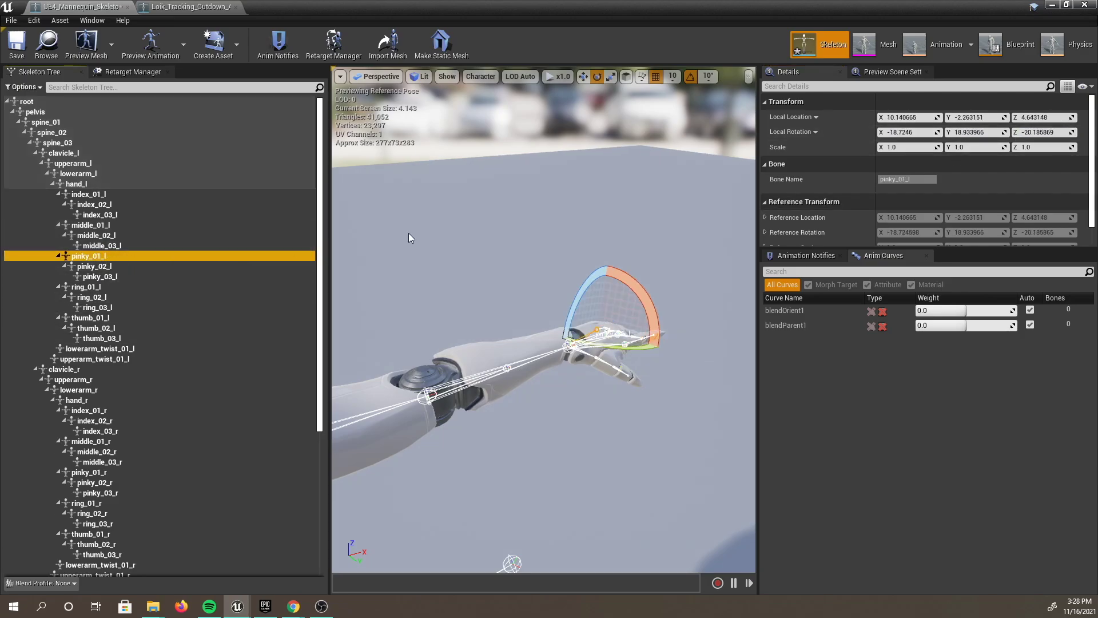
{"action": "left_click", "coordinate": [906, 132]}
{"action": "type", "text": "0"}
{"action": "key", "text": "Tab"}
{"action": "type", "text": "0"}
{"action": "key", "text": "Tab"}
{"action": "type", "text": "0"}
{"action": "key", "text": "Tab"}
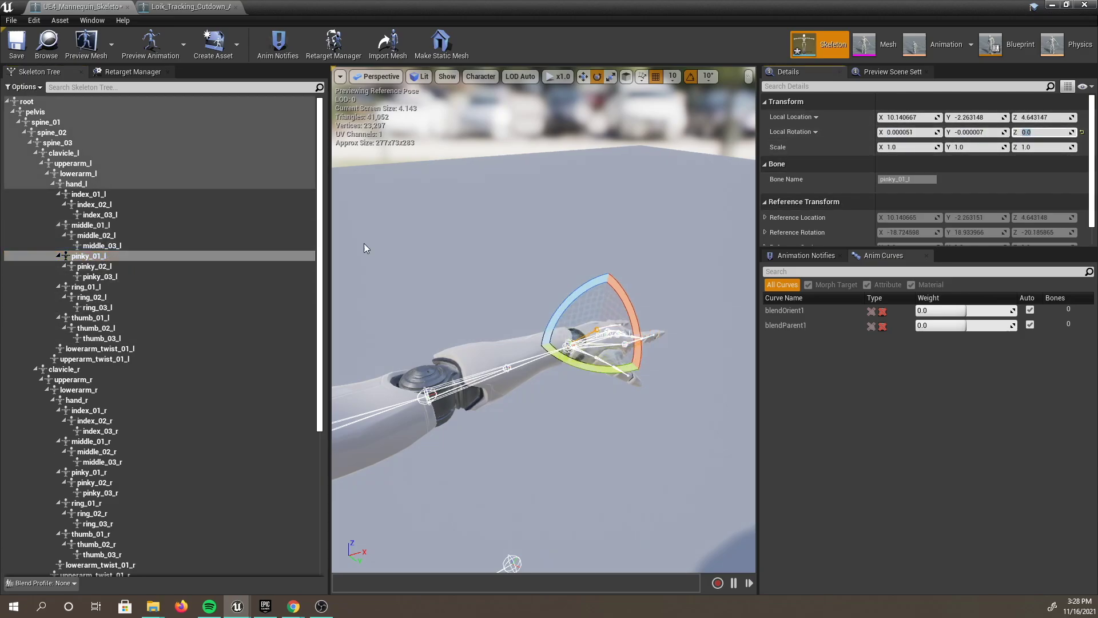
{"action": "left_click", "coordinate": [163, 266]}
{"action": "left_click", "coordinate": [906, 133]}
{"action": "type", "text": "0"}
{"action": "key", "text": "Tab"}
{"action": "type", "text": "0"}
{"action": "key", "text": "Tab"}
{"action": "left_click", "coordinate": [163, 268]}
{"action": "left_click", "coordinate": [148, 276]}
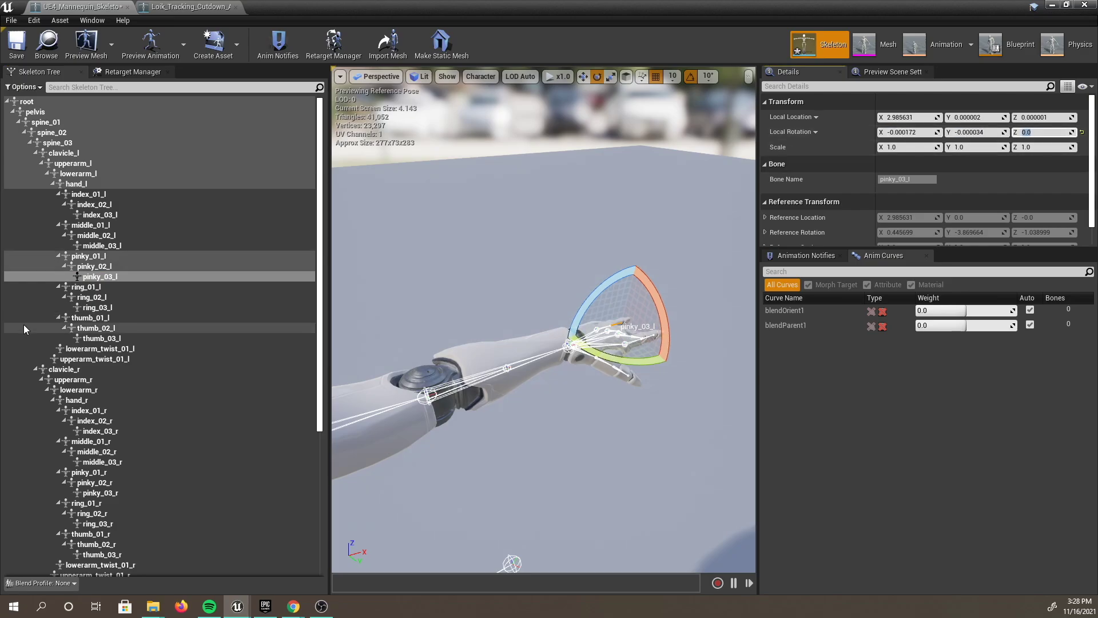
- Zero the remaining rotation values on middle_01_l, index_01_l and ring_01_l
{"action": "left_click", "coordinate": [665, 394]}
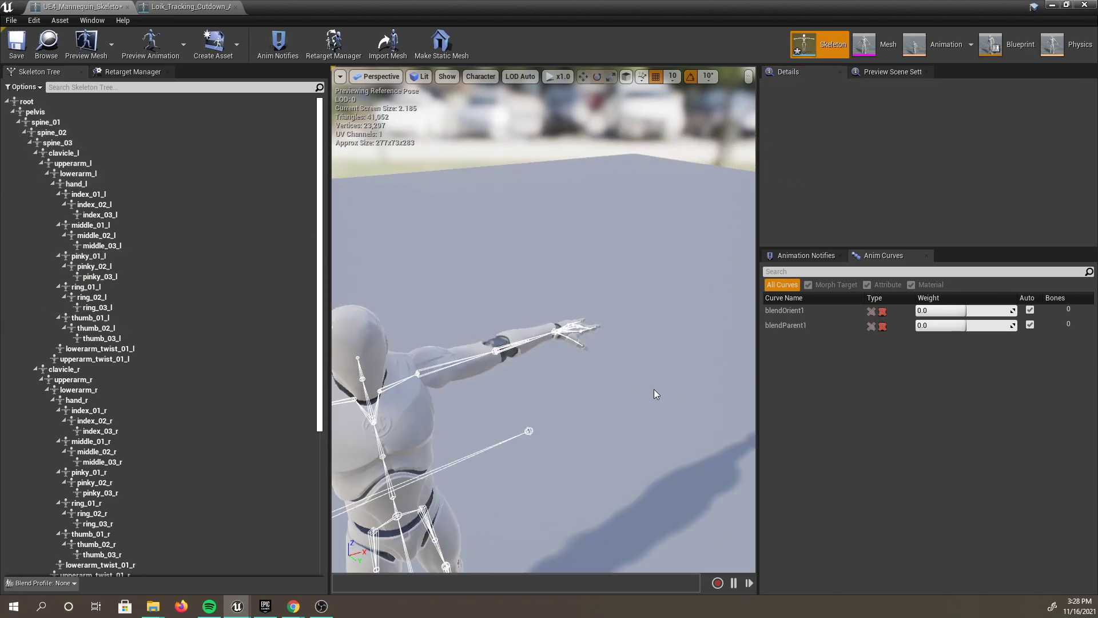
{"action": "left_click", "coordinate": [122, 235]}
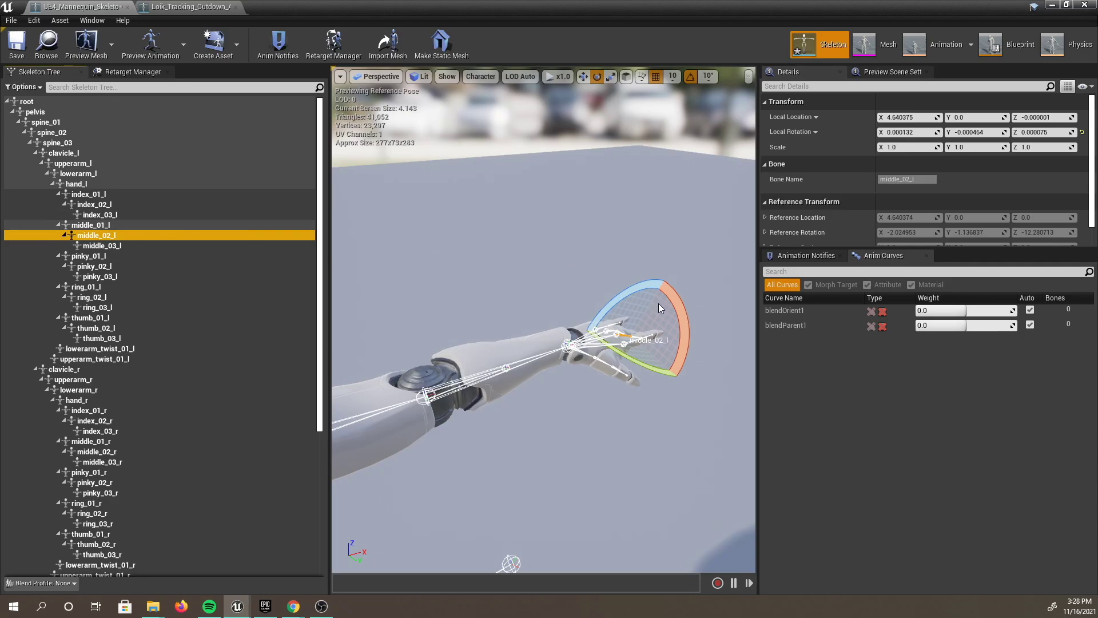
{"action": "left_click", "coordinate": [122, 226]}
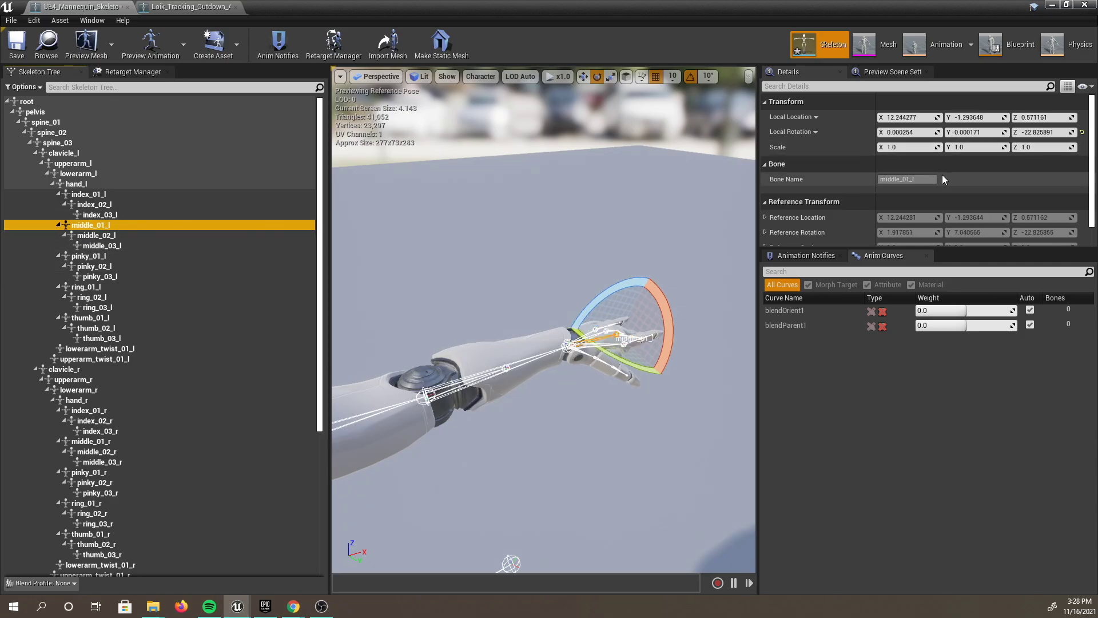
{"action": "left_click", "coordinate": [923, 132]}
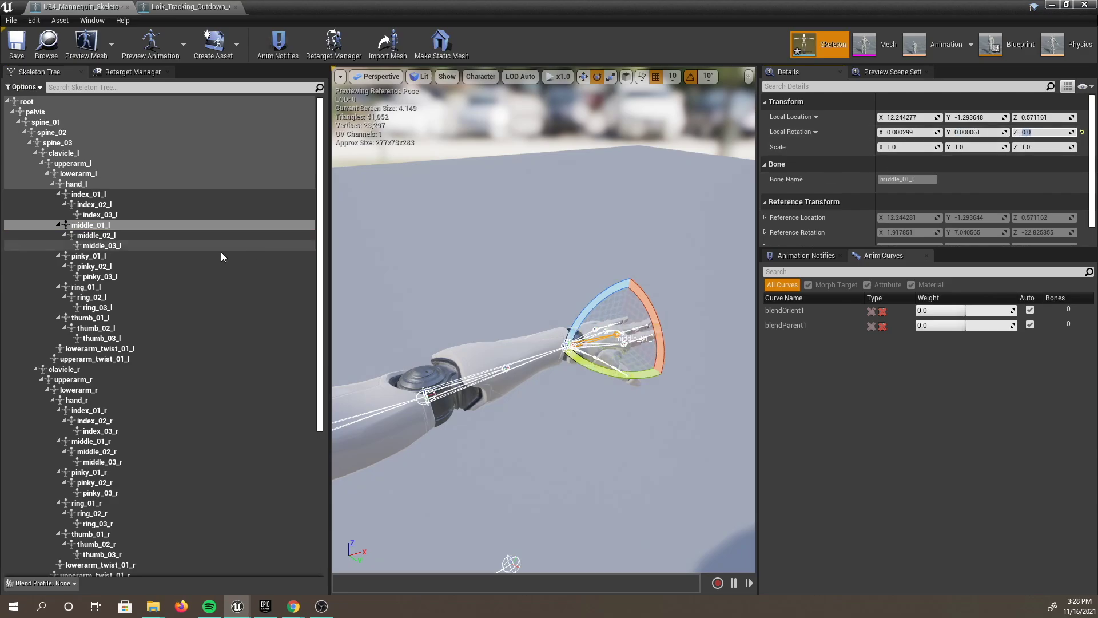
{"action": "left_click", "coordinate": [90, 195]}
{"action": "left_click", "coordinate": [921, 132]}
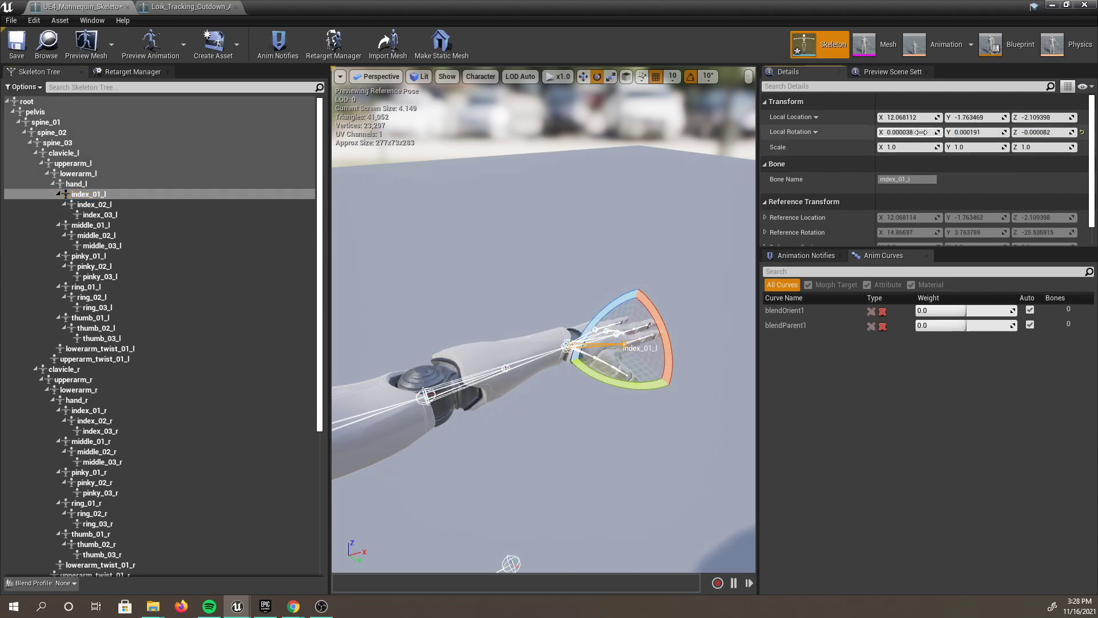
{"action": "key", "text": "Return"}
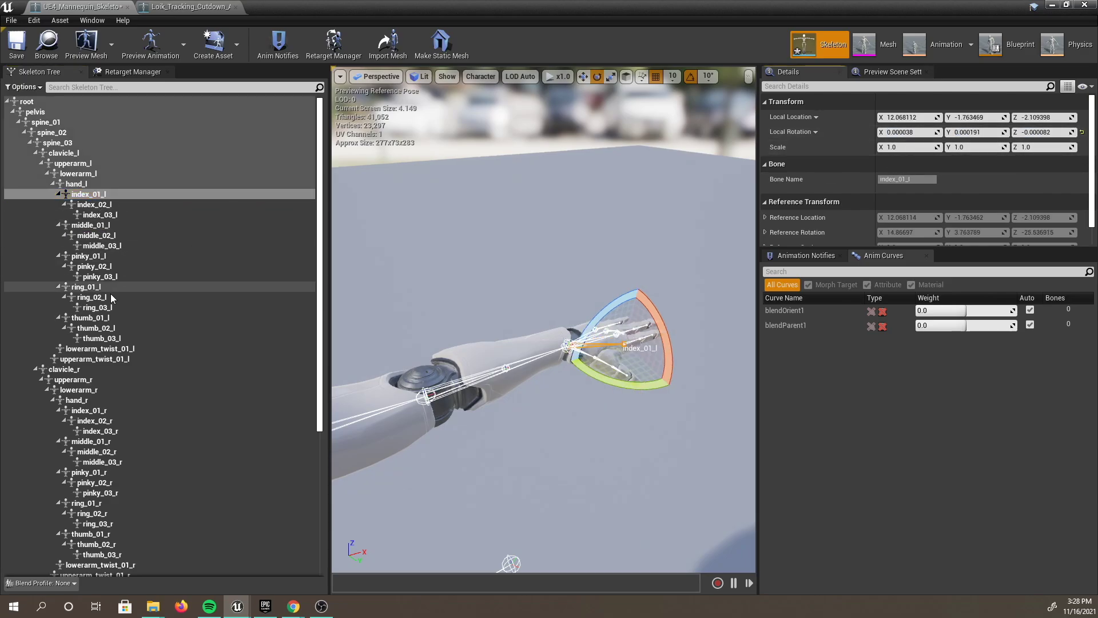
{"action": "left_click", "coordinate": [87, 287]}
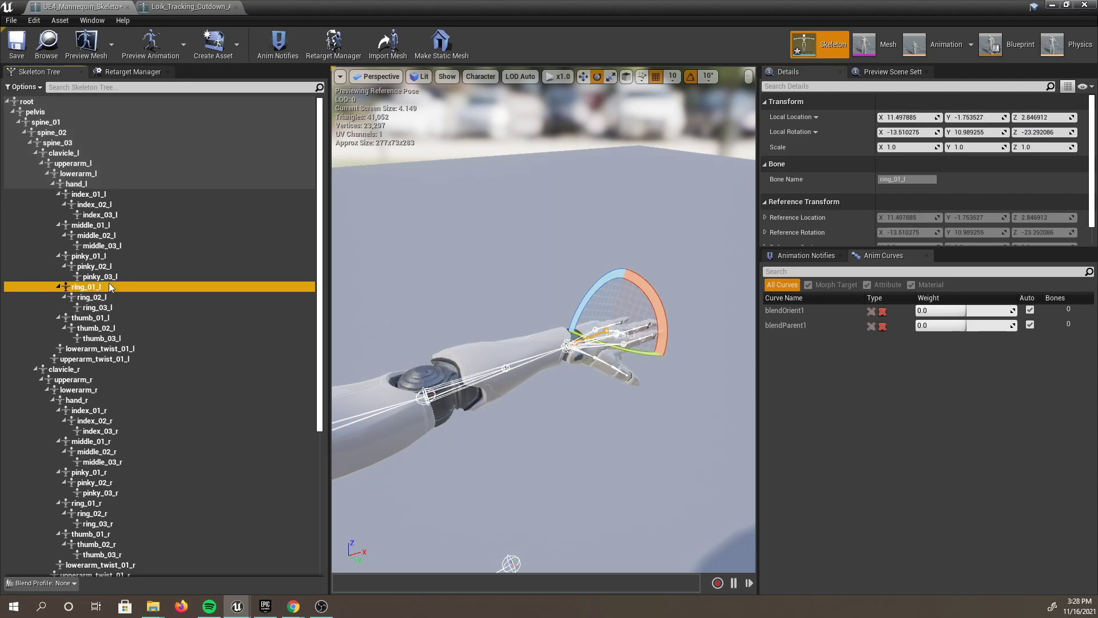
{"action": "left_click", "coordinate": [976, 132]}
{"action": "type", "text": "0"}
{"action": "key", "text": "Return"}
- Check the left thumb, ring and index bones, then bring the mannequin's right hand into view
{"action": "left_click", "coordinate": [681, 354]}
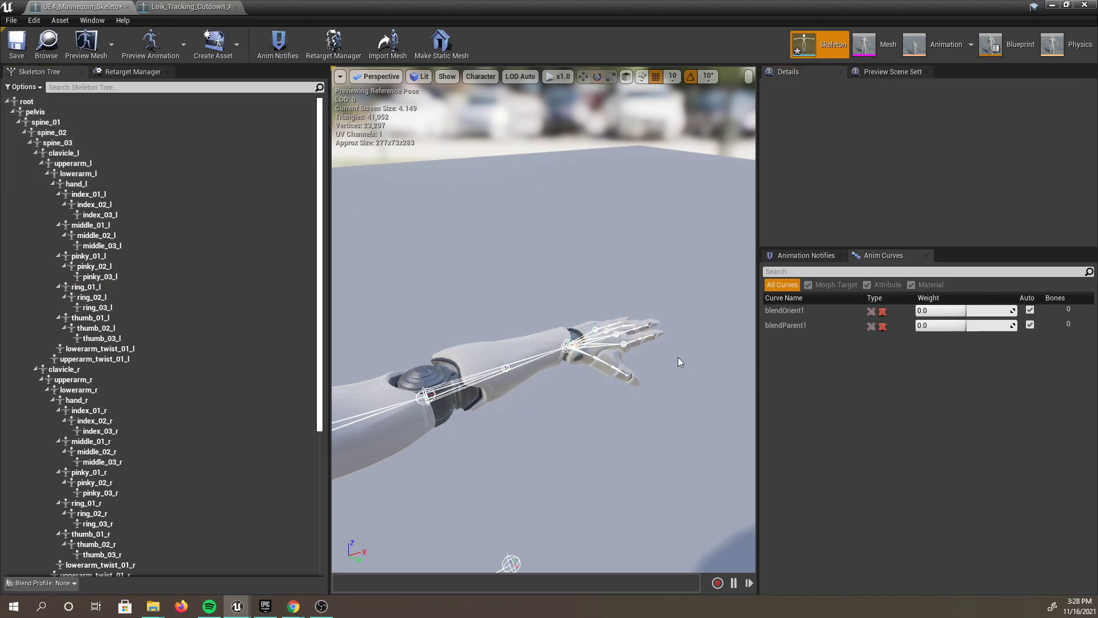
{"action": "left_click_drag", "start_coordinate": [605, 346], "coordinate": [601, 375]}
{"action": "left_click", "coordinate": [138, 316]}
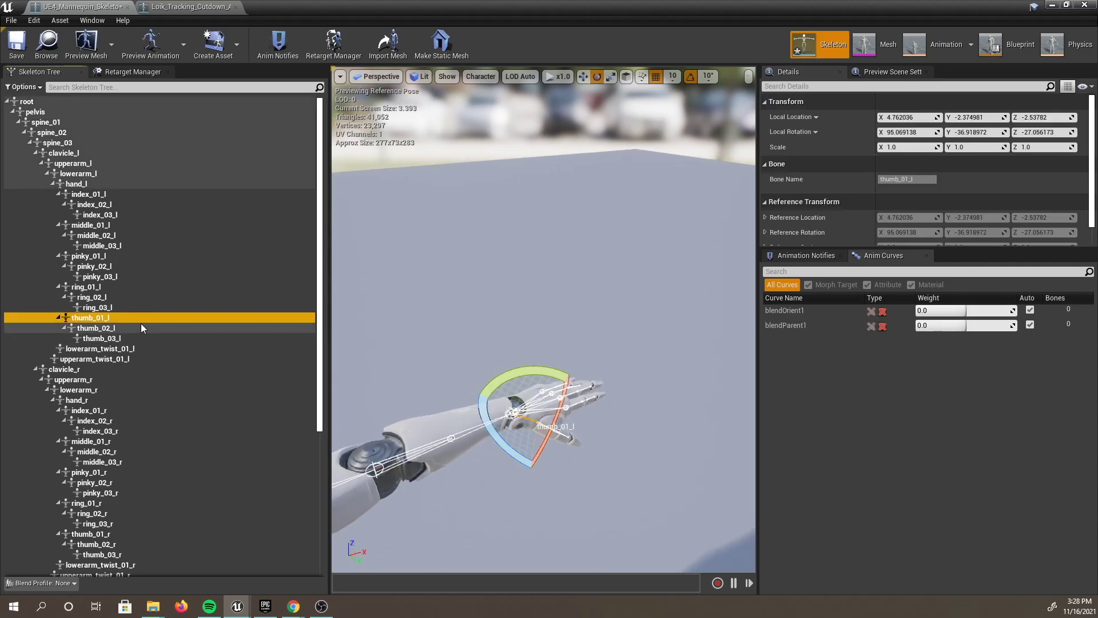
{"action": "left_click", "coordinate": [115, 286]}
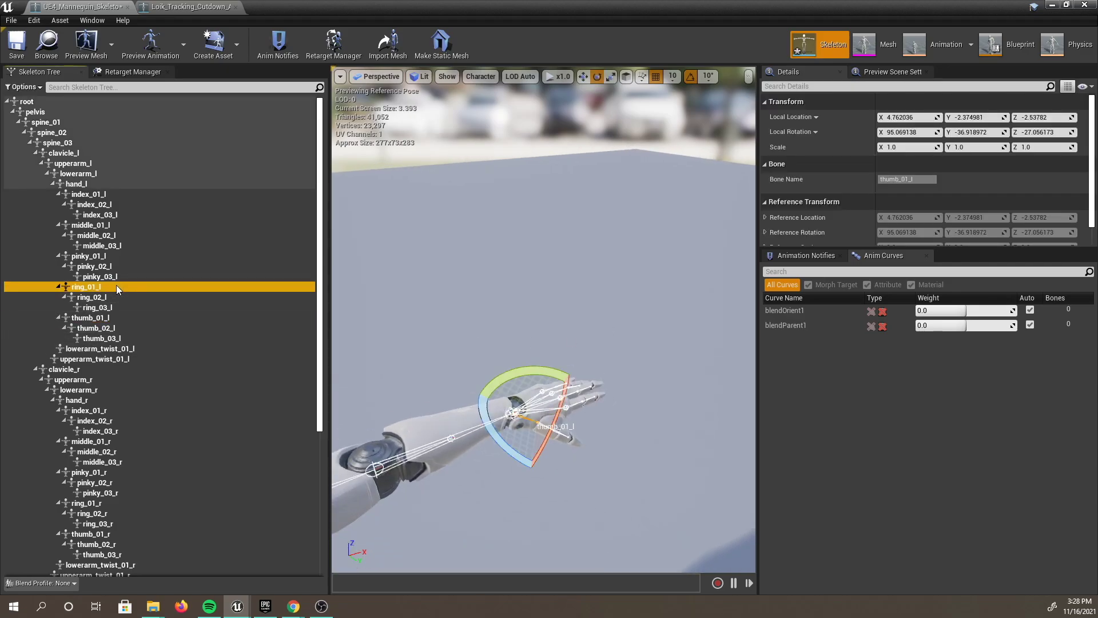
{"action": "left_click", "coordinate": [109, 195]}
{"action": "left_click", "coordinate": [117, 206]}
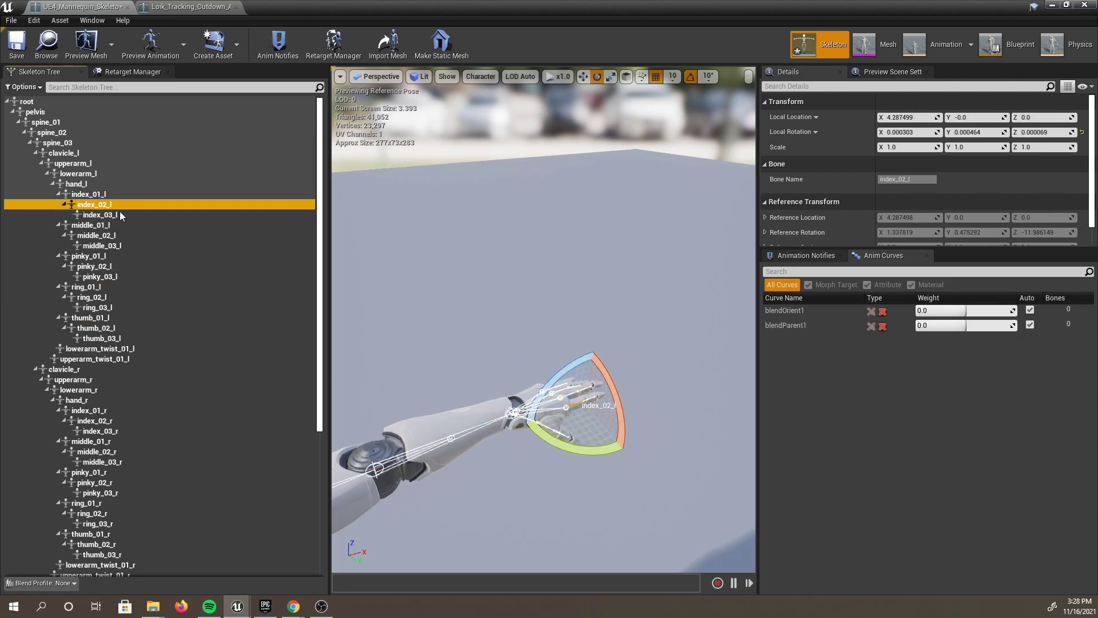
{"action": "left_click", "coordinate": [121, 215]}
{"action": "scroll", "coordinate": [473, 479], "scroll_direction": "down", "scroll_amount": 5}
{"action": "right_click_drag", "start_coordinate": [473, 478], "coordinate": [541, 452]}
{"action": "scroll", "coordinate": [541, 451], "scroll_direction": "up", "scroll_amount": 3}
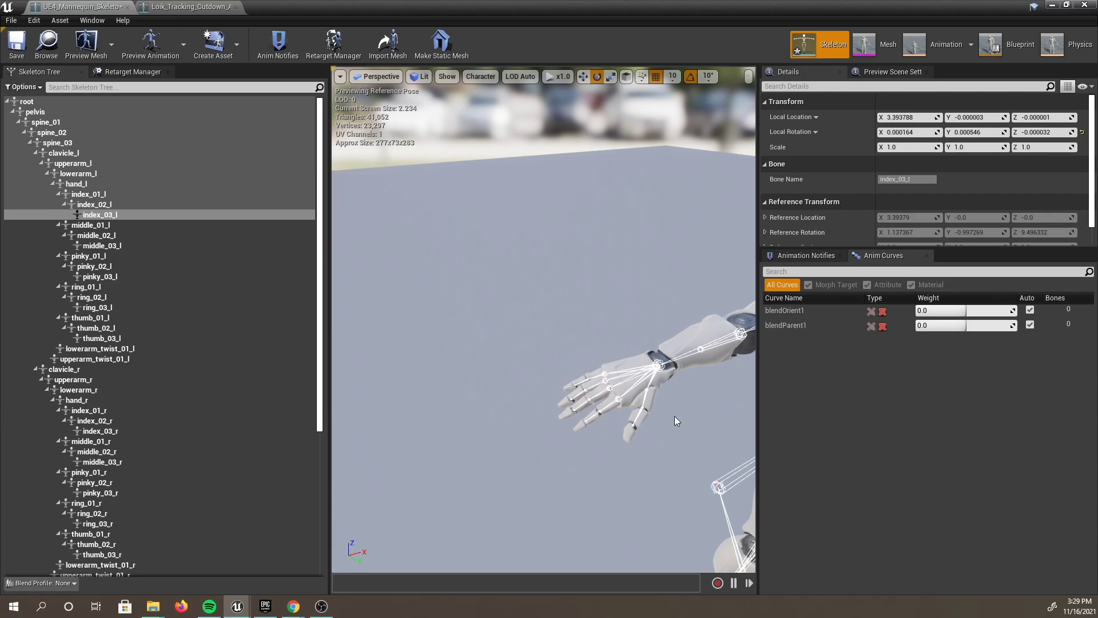
- Zero the X, Y and Z local rotation of the index_01_r bone
{"action": "left_click", "coordinate": [622, 400]}
{"action": "scroll", "coordinate": [163, 368], "scroll_direction": "down", "scroll_amount": 2}
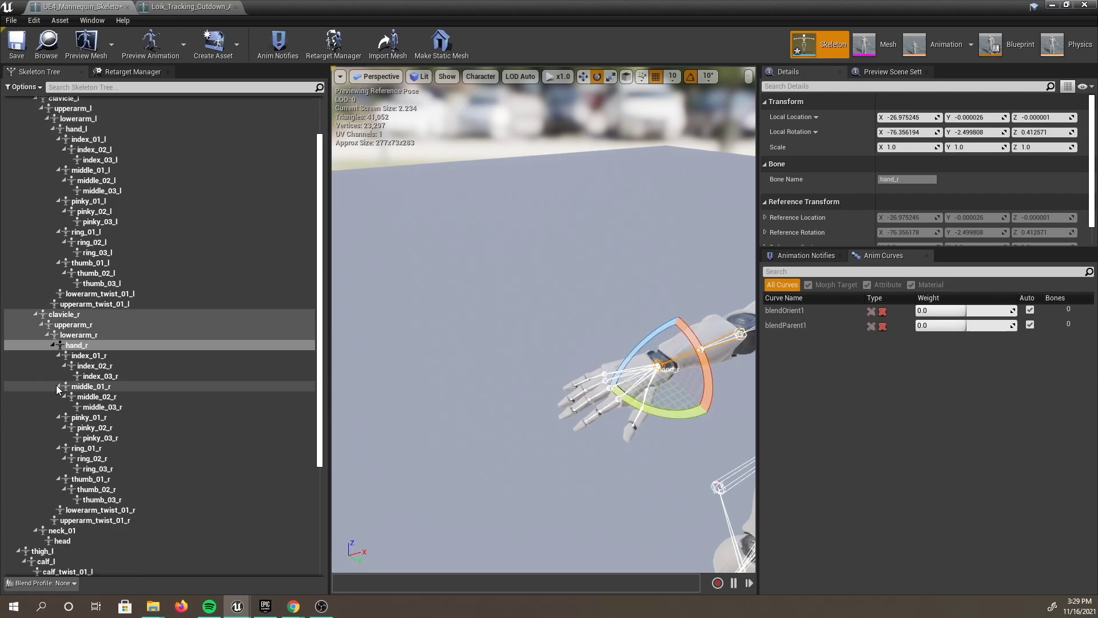
{"action": "left_click", "coordinate": [89, 356]}
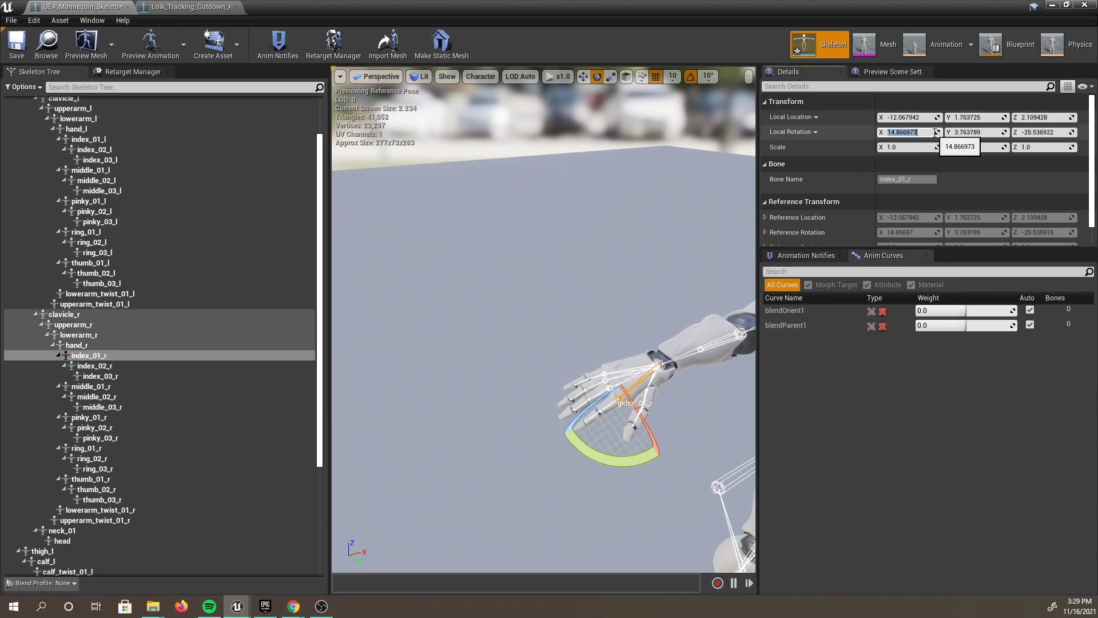
{"action": "type", "text": "0"}
{"action": "key", "text": "Tab"}
{"action": "type", "text": "0"}
{"action": "key", "text": "Tab"}
{"action": "type", "text": "0"}
{"action": "key", "text": "Return"}
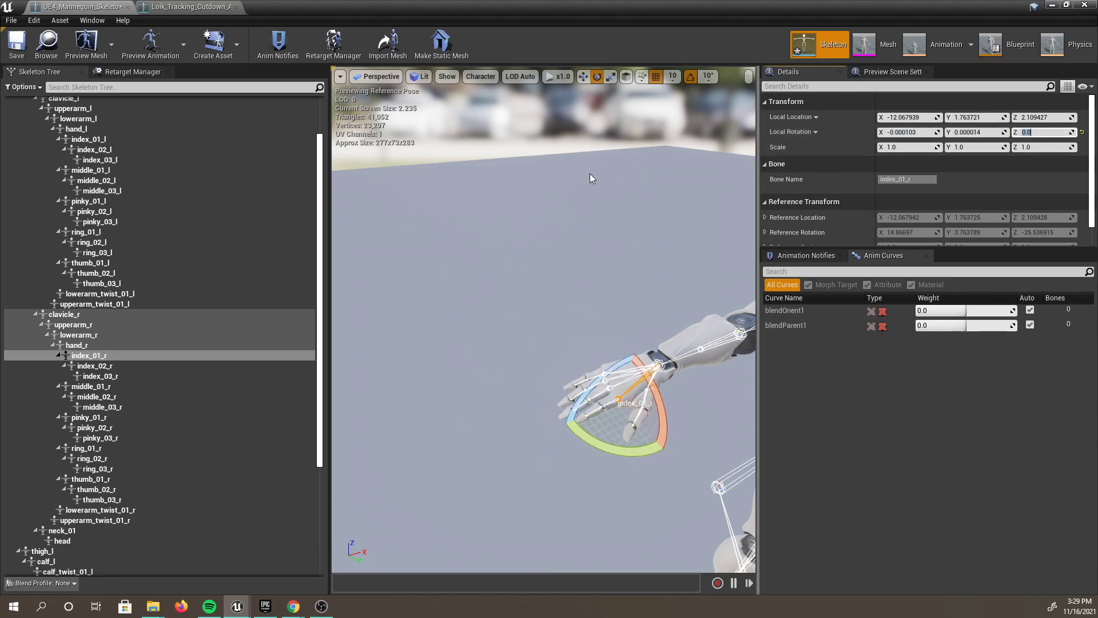
- Zero the local rotations of index_02_r and index_03_r
{"action": "left_click", "coordinate": [184, 366]}
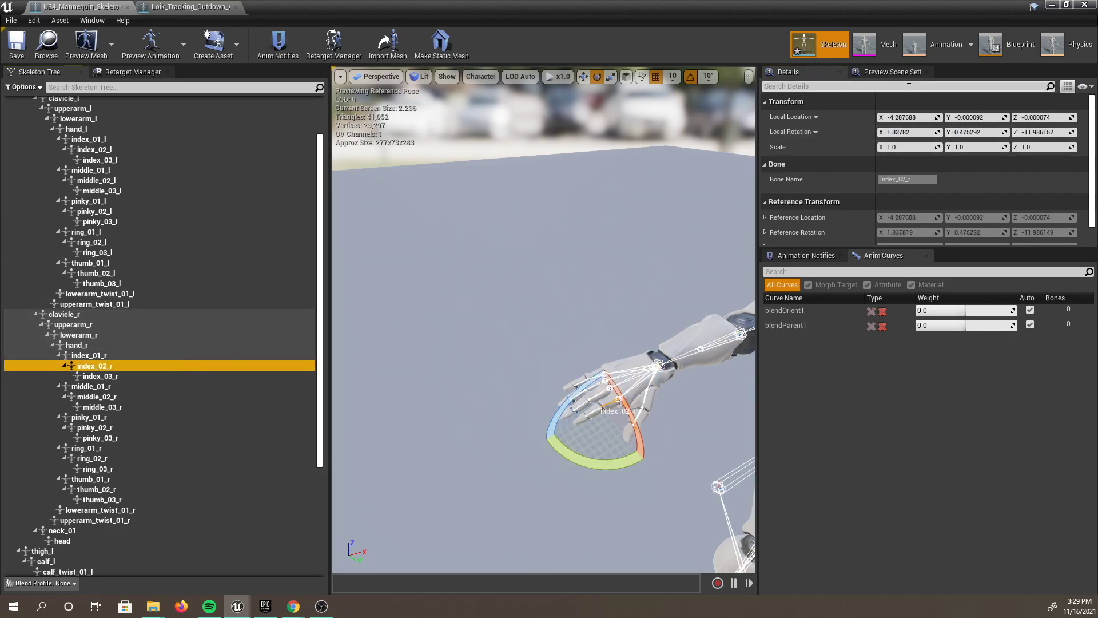
{"action": "left_click", "coordinate": [910, 132]}
{"action": "type", "text": "0"}
{"action": "key", "text": "Tab"}
{"action": "type", "text": "0"}
{"action": "key", "text": "Return"}
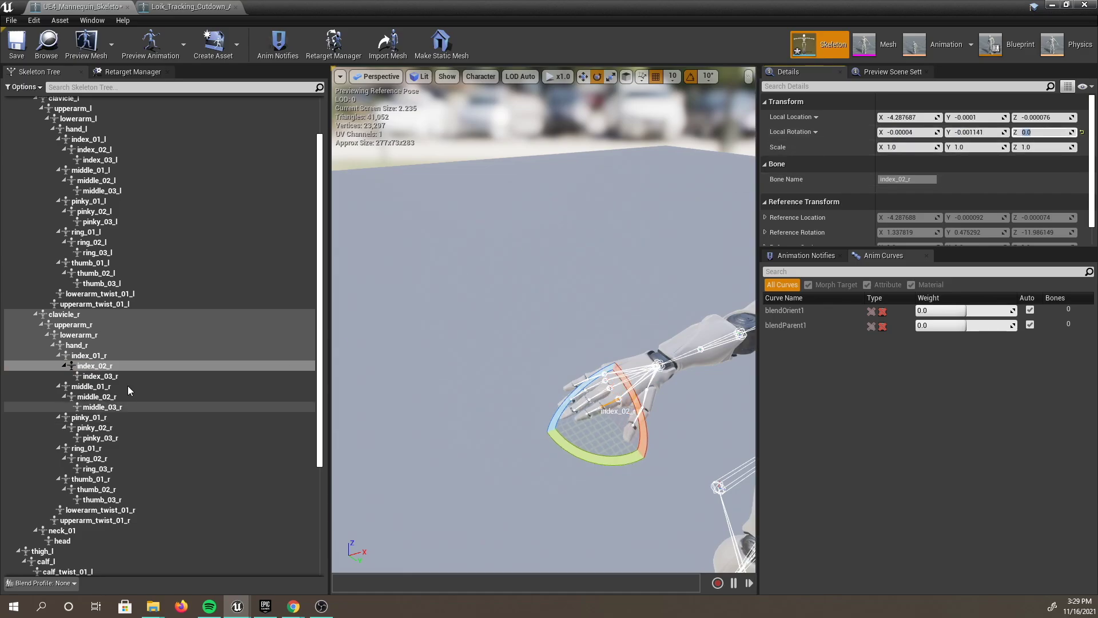
{"action": "left_click", "coordinate": [100, 376]}
{"action": "left_click", "coordinate": [919, 132]}
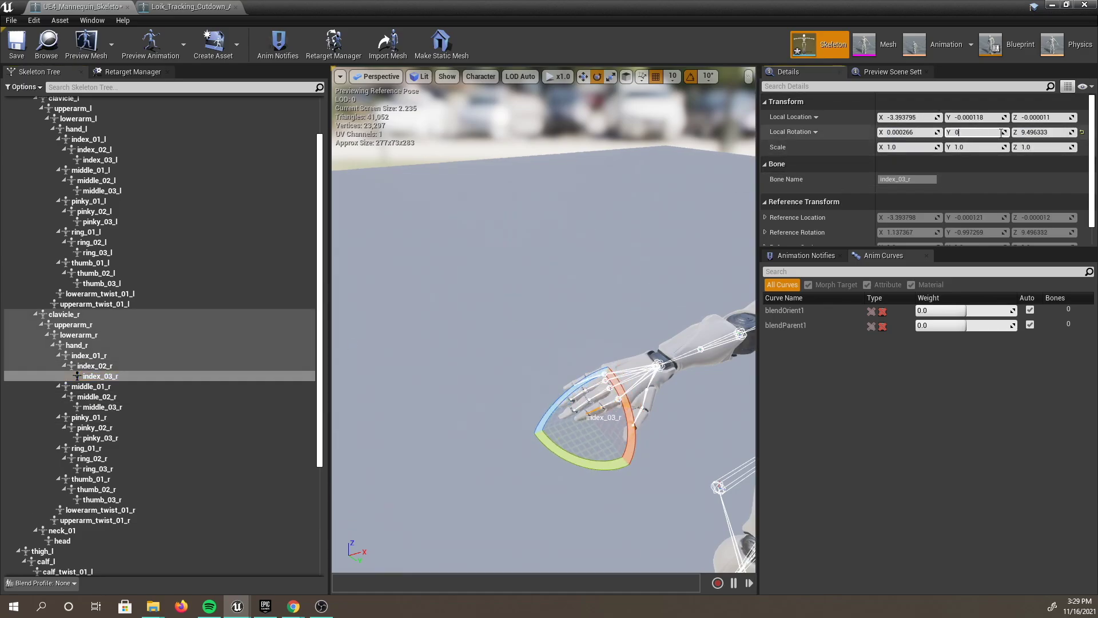
- Zero the local rotations of middle_01_r, middle_02_r and middle_03_r
{"action": "left_click", "coordinate": [90, 387]}
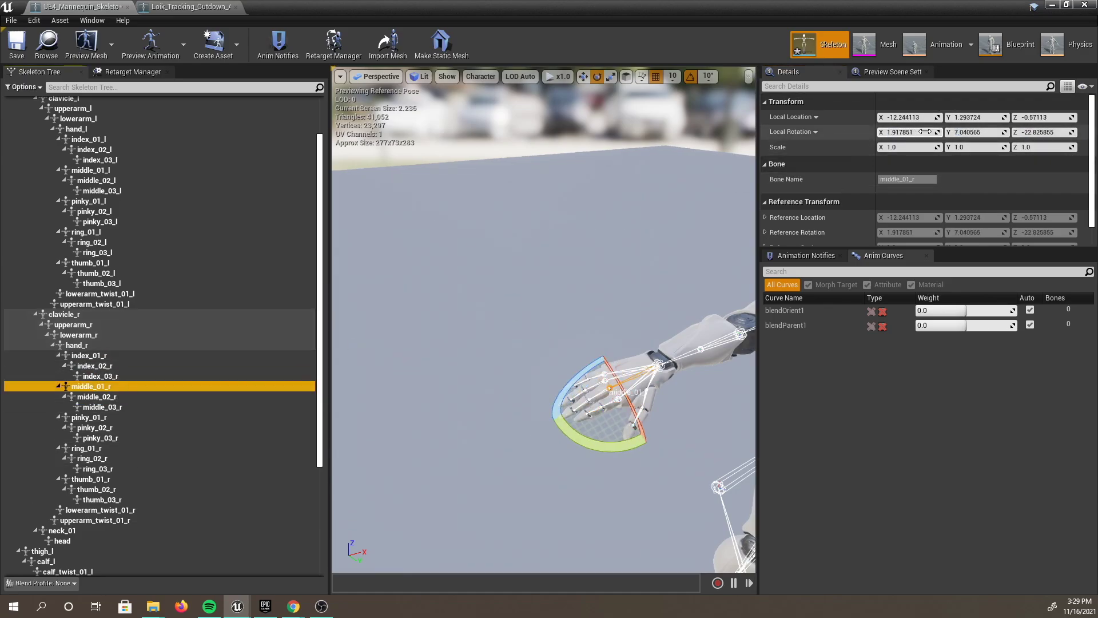
{"action": "left_click", "coordinate": [925, 132]}
{"action": "type", "text": "0"}
{"action": "key", "text": "Tab"}
{"action": "type", "text": "0"}
{"action": "key", "text": "Tab"}
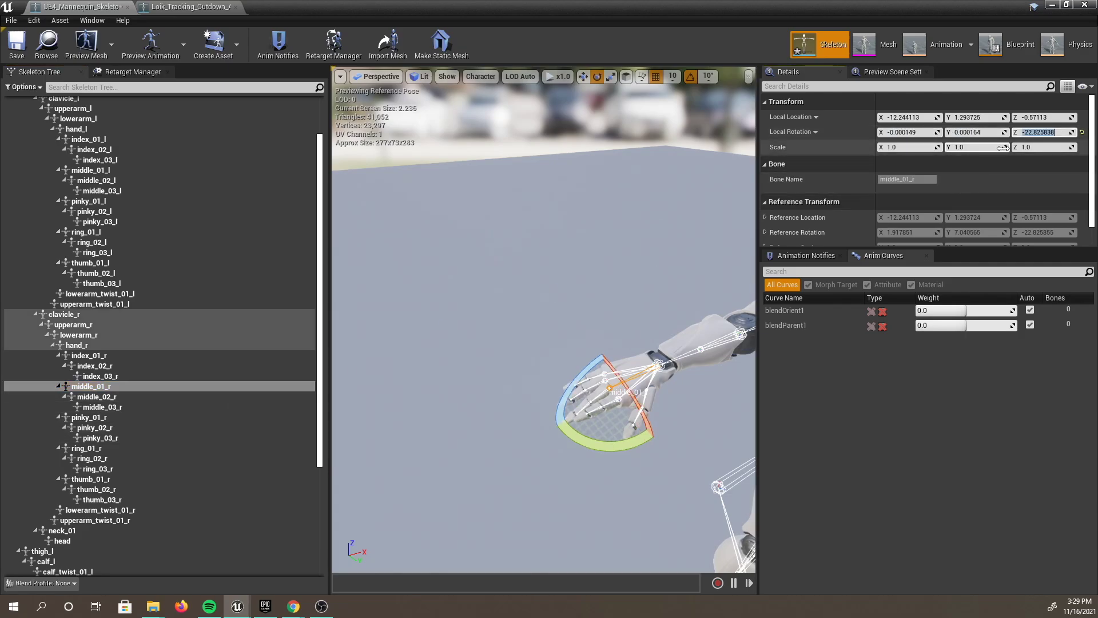
{"action": "left_click", "coordinate": [1040, 133]}
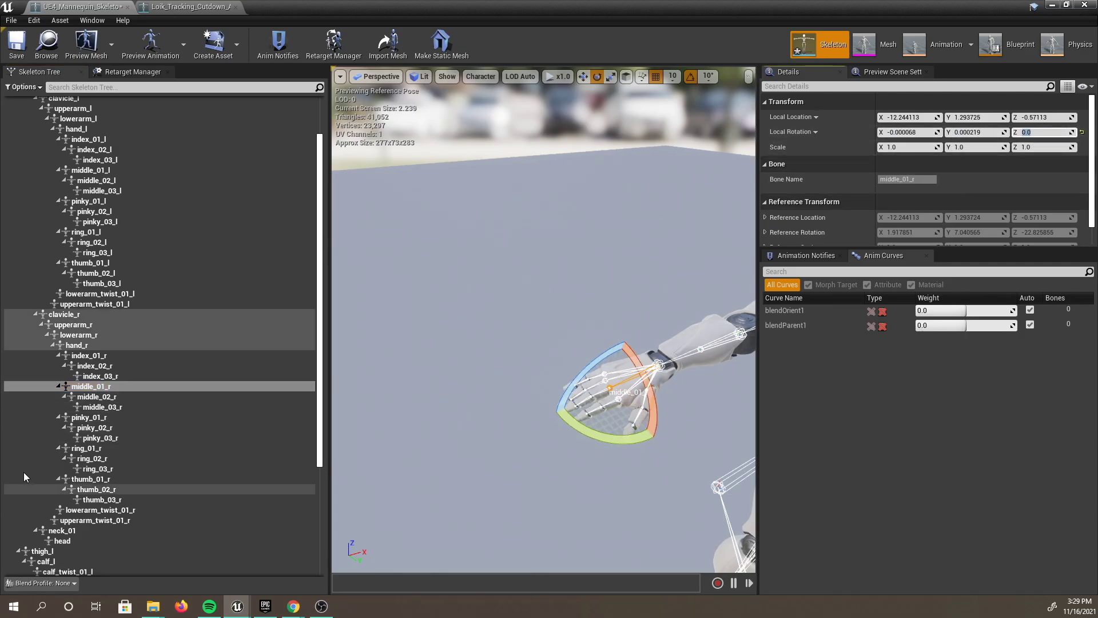
{"action": "left_click", "coordinate": [141, 397]}
{"action": "left_click", "coordinate": [914, 131]}
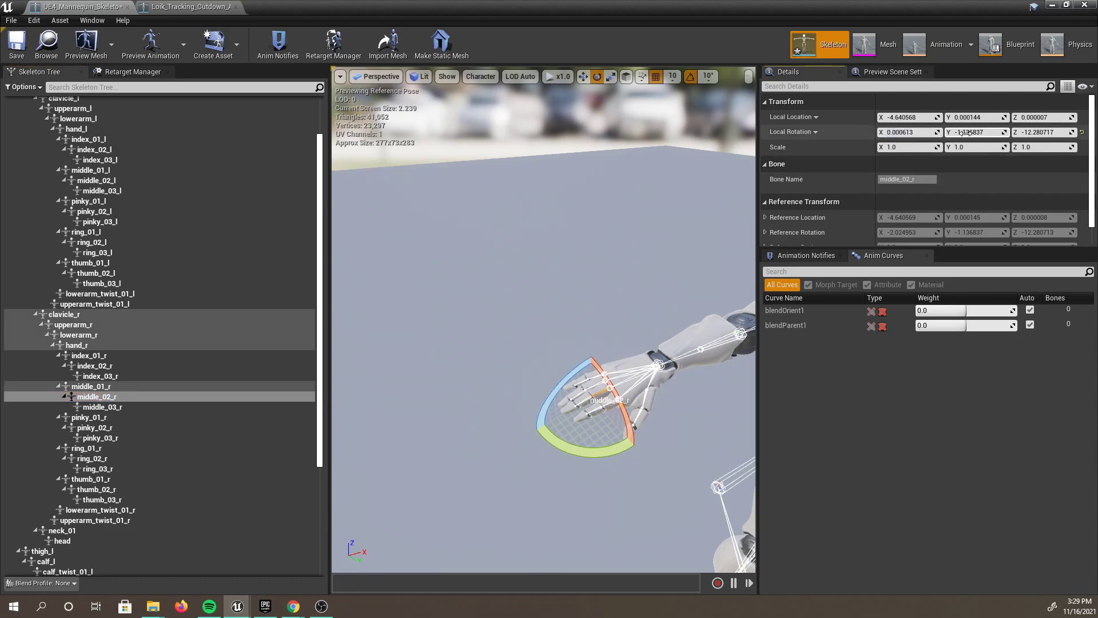
{"action": "left_click", "coordinate": [166, 407]}
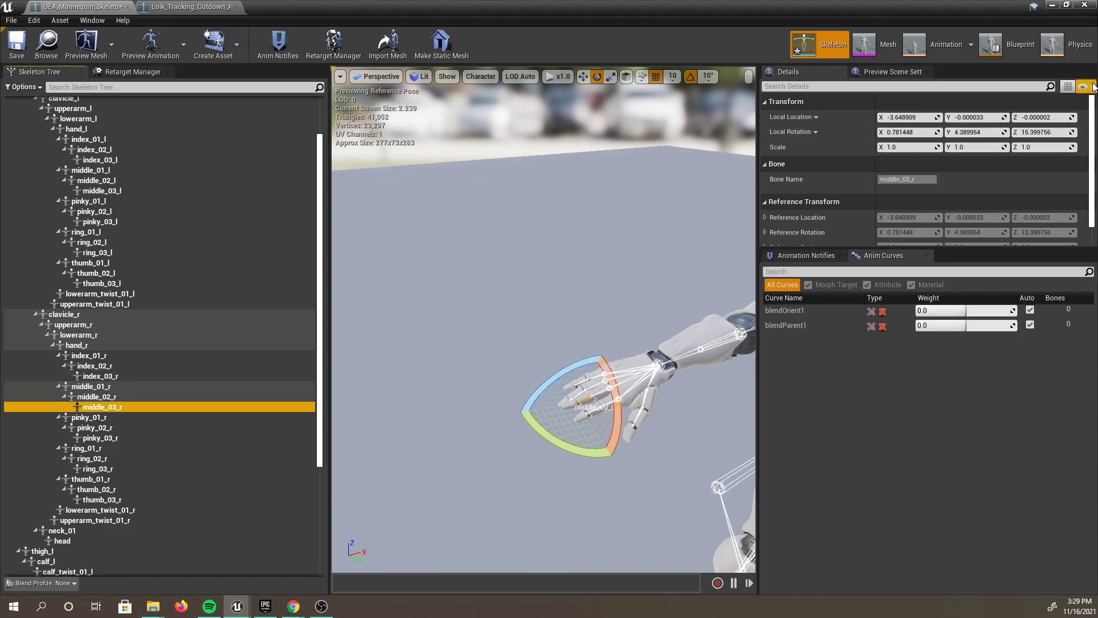
{"action": "left_click_drag", "start_coordinate": [927, 135], "coordinate": [1029, 133]}
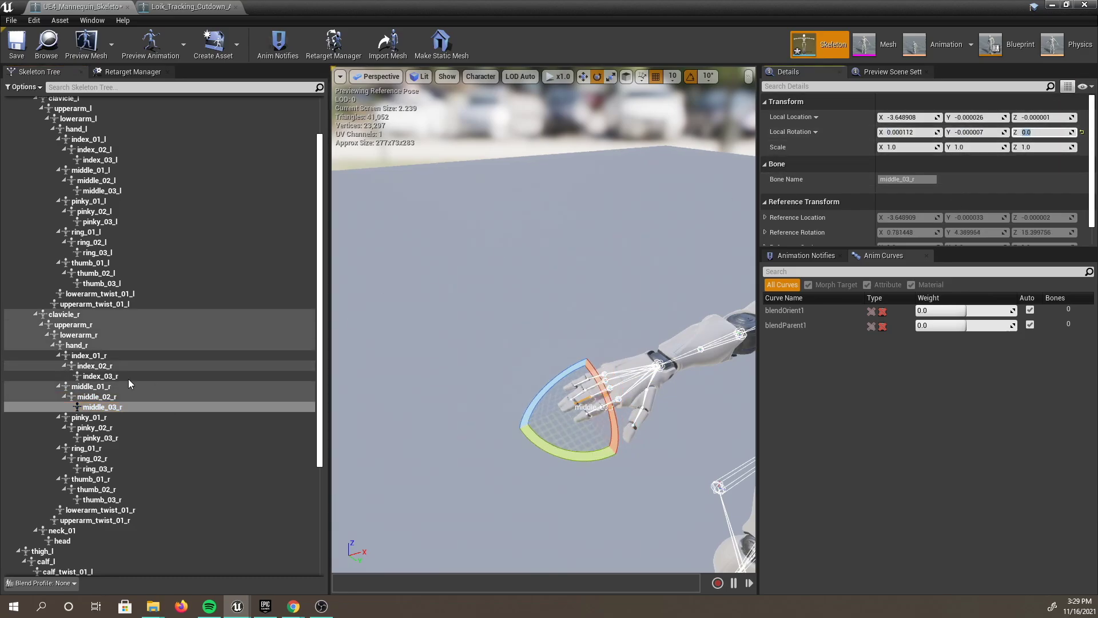
- Zero the local rotations of pinky_01_r, pinky_02_r and pinky_03_r
{"action": "left_click", "coordinate": [89, 417]}
{"action": "left_click", "coordinate": [980, 132]}
{"action": "type", "text": "0"}
{"action": "key", "text": "Return"}
{"action": "left_click", "coordinate": [142, 428]}
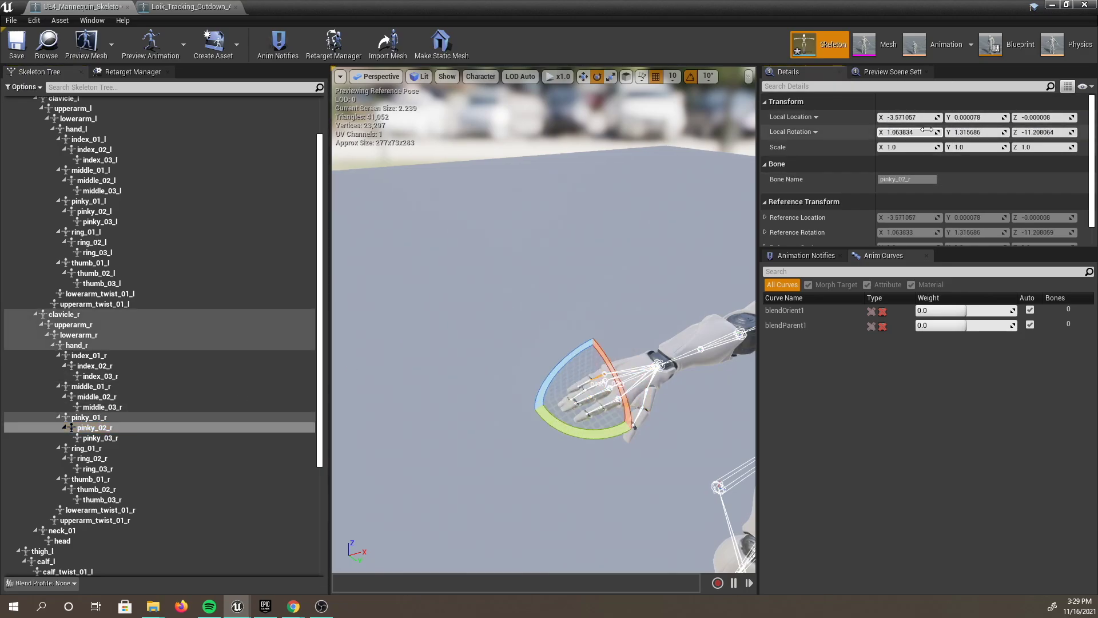
{"action": "left_click_drag", "start_coordinate": [927, 131], "coordinate": [944, 130]}
{"action": "left_click", "coordinate": [100, 438]}
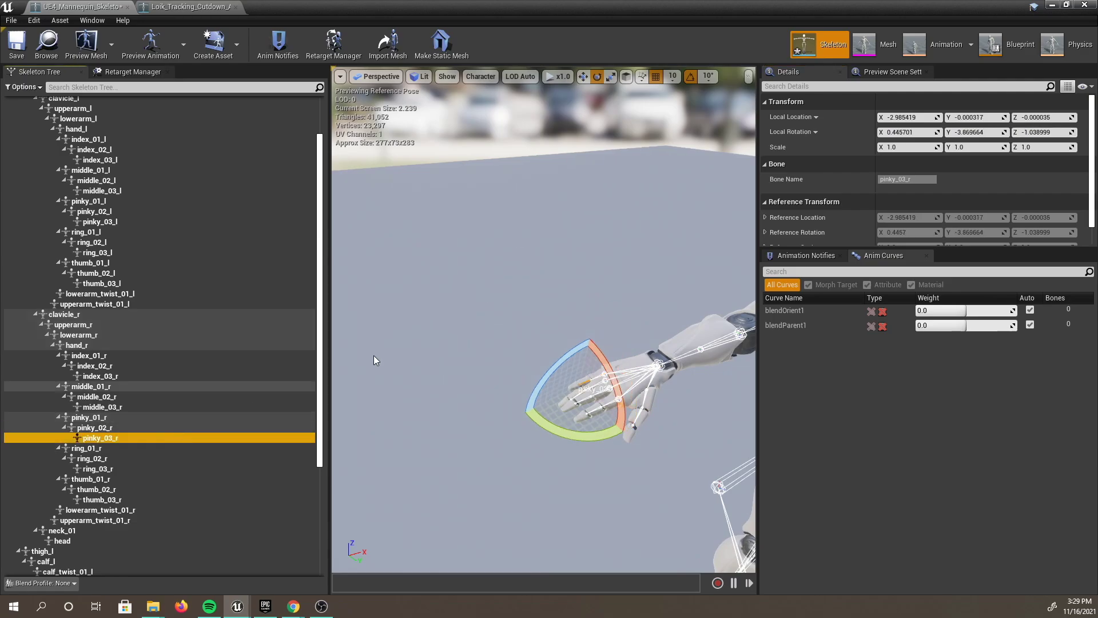
{"action": "left_click", "coordinate": [910, 132]}
{"action": "type", "text": "0"}
{"action": "key", "text": "Tab"}
{"action": "type", "text": "0"}
{"action": "key", "text": "Tab"}
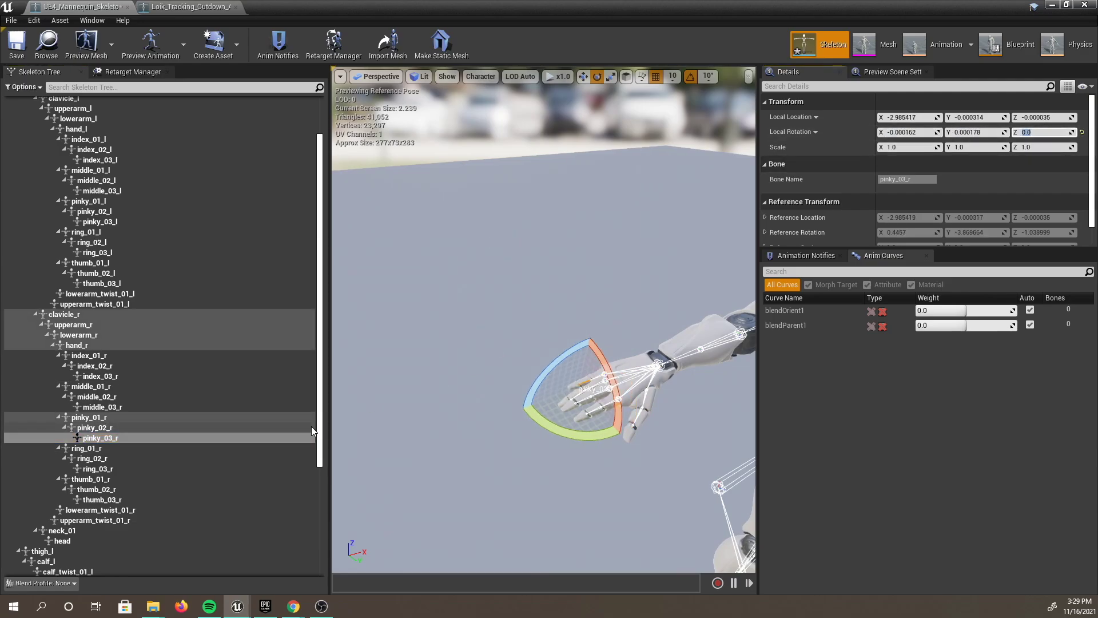
- Zero the X and Y local rotation of ring_01_r
{"action": "left_click", "coordinate": [86, 448]}
{"action": "left_click", "coordinate": [910, 132]}
{"action": "type", "text": "0"}
{"action": "key", "text": "Tab"}
{"action": "type", "text": "0"}
{"action": "key", "text": "Tab"}
- Zero the local rotations of ring_02_r and ring_03_r
{"action": "left_click", "coordinate": [91, 458]}
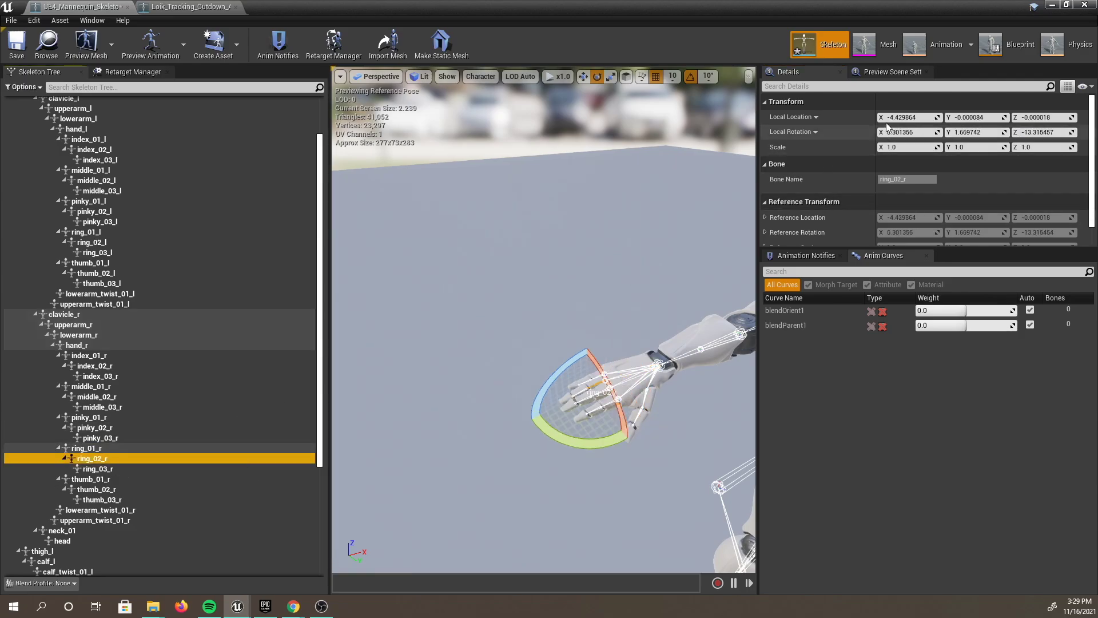
{"action": "type", "text": "0"}
{"action": "key", "text": "Tab"}
{"action": "type", "text": "0"}
{"action": "key", "text": "Tab"}
{"action": "left_click", "coordinate": [98, 468]}
{"action": "left_click", "coordinate": [907, 132]}
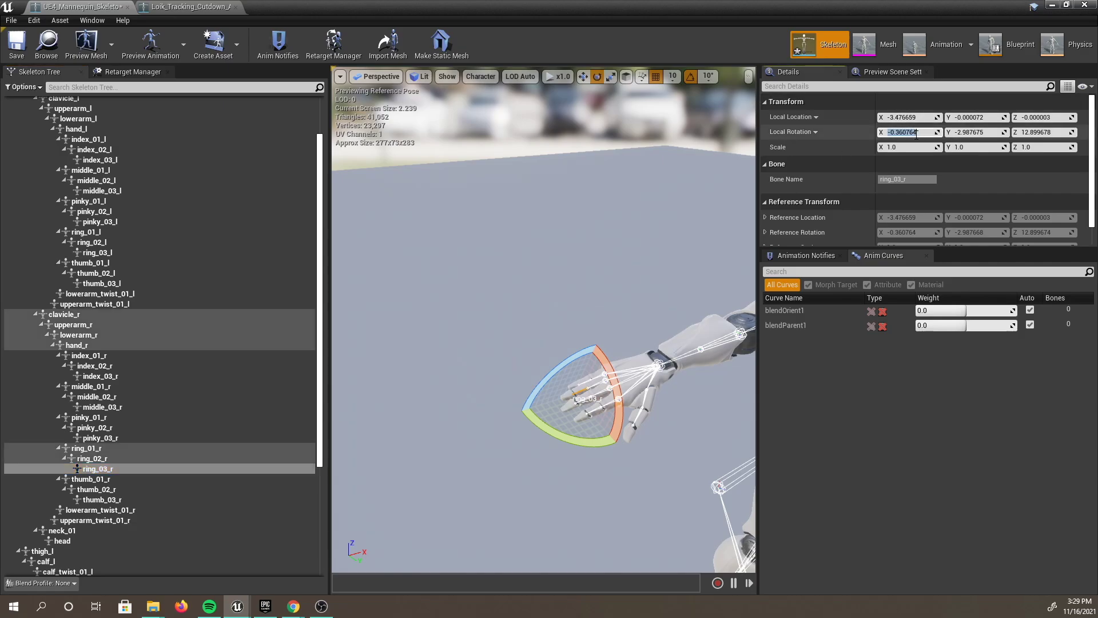
{"action": "type", "text": "0"}
{"action": "key", "text": "Tab"}
{"action": "type", "text": "0"}
{"action": "key", "text": "Tab"}
- Deselect the bones and pull the view back to show the whole mannequin
{"action": "left_click", "coordinate": [243, 478]}
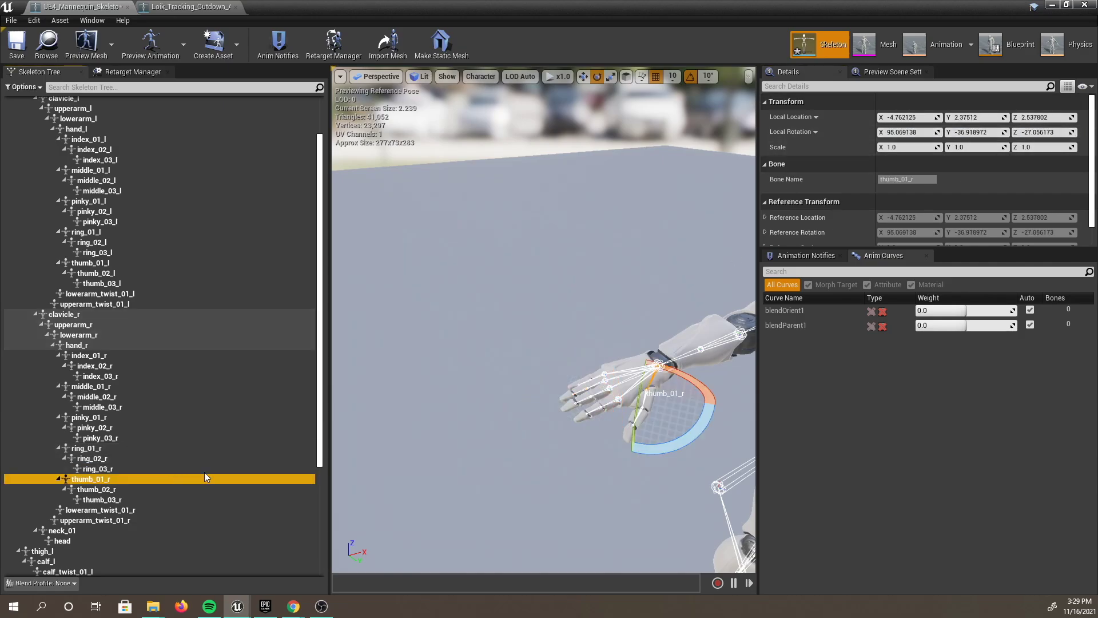
{"action": "left_click", "coordinate": [601, 281]}
{"action": "left_click_drag", "start_coordinate": [602, 282], "coordinate": [515, 320]}
- Make the current straightened pose the retarget base pose with Use CurrentPose, then save the skeleton
{"action": "left_click", "coordinate": [511, 283]}
{"action": "left_click", "coordinate": [132, 71]}
{"action": "scroll", "coordinate": [213, 434], "scroll_direction": "down", "scroll_amount": 5}
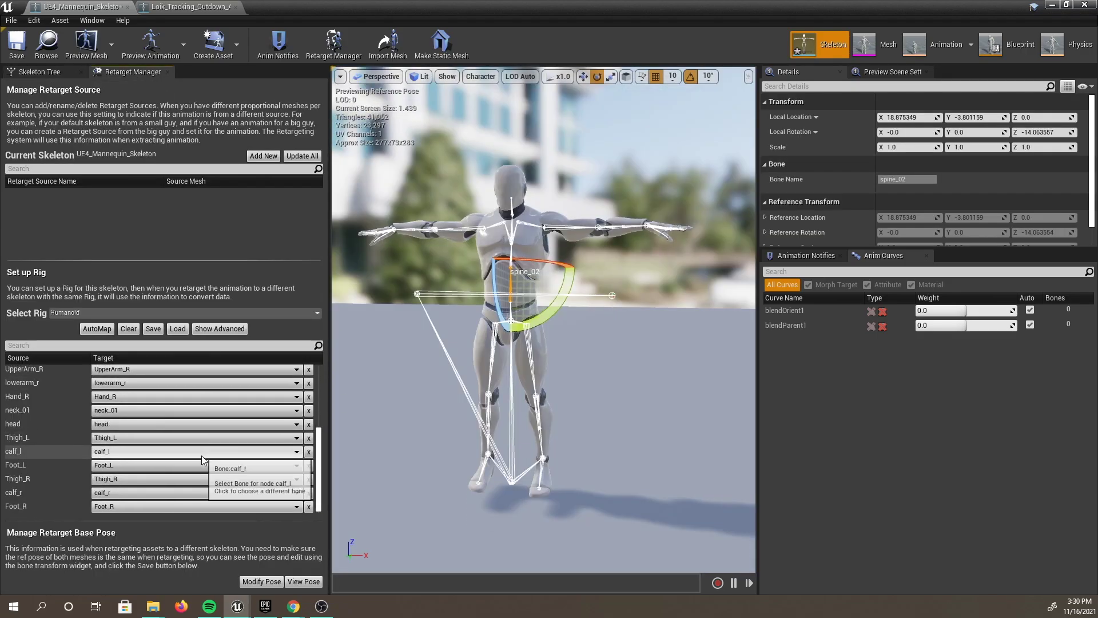
{"action": "left_click", "coordinate": [261, 582]}
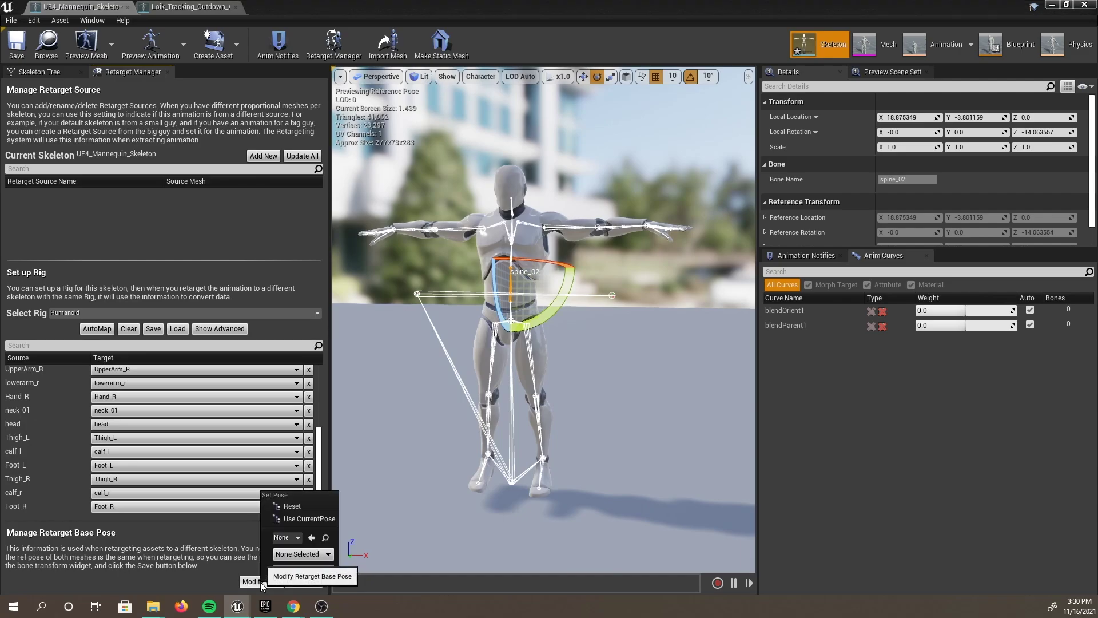
{"action": "left_click", "coordinate": [316, 519]}
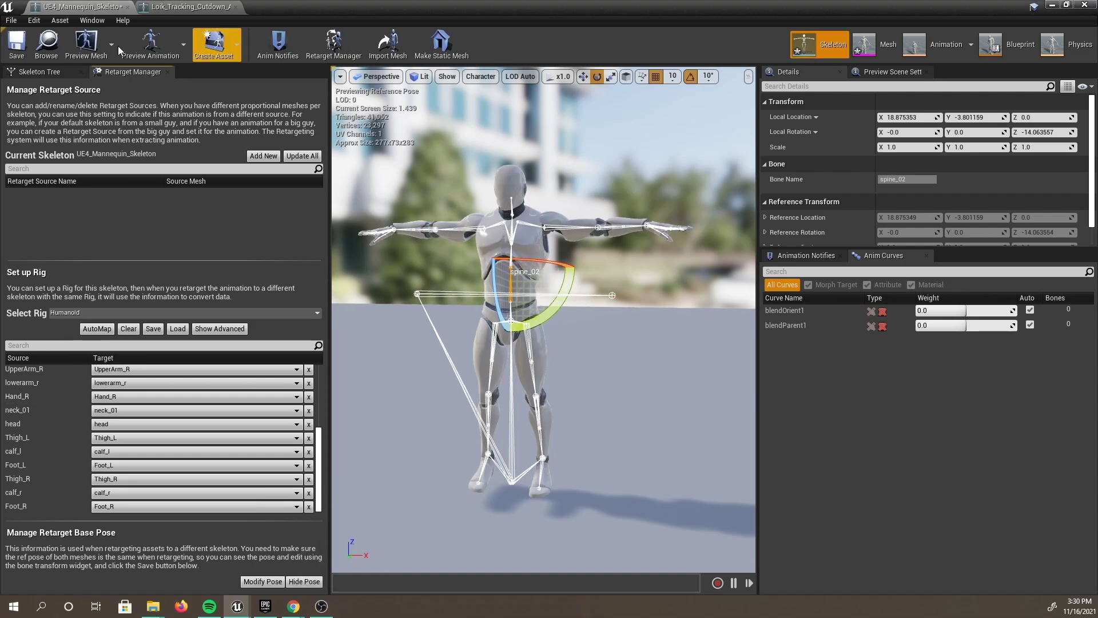
{"action": "left_click", "coordinate": [17, 45]}
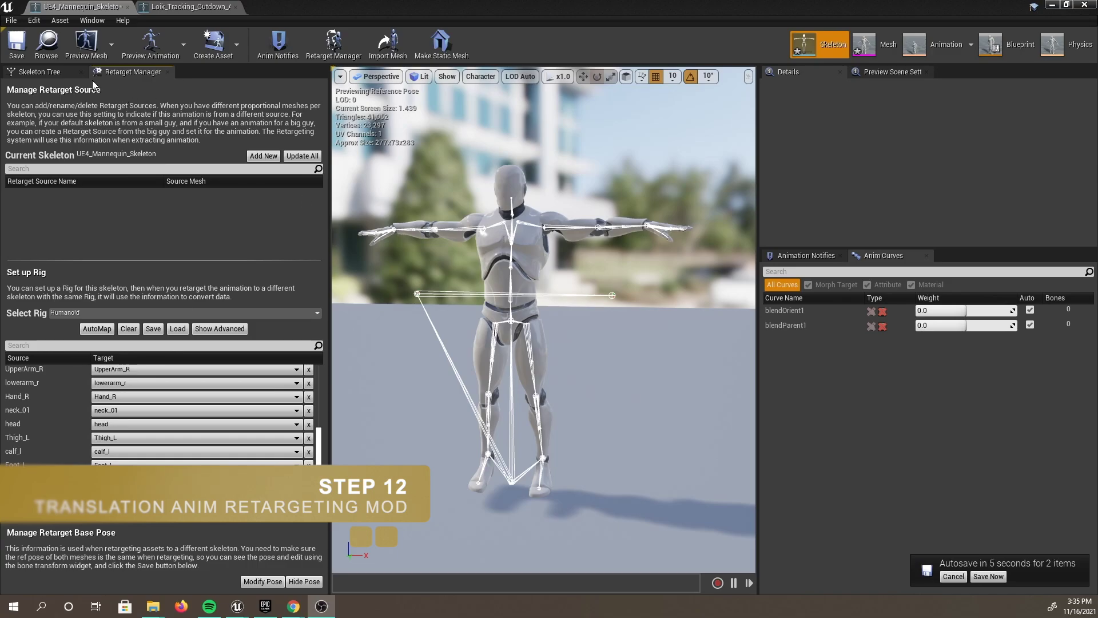
- Enable Show Retargeting Options so the Skeleton Tree lists each bone's Translation Retargeting mode
{"action": "left_click_drag", "start_coordinate": [54, 72], "coordinate": [103, 72]}
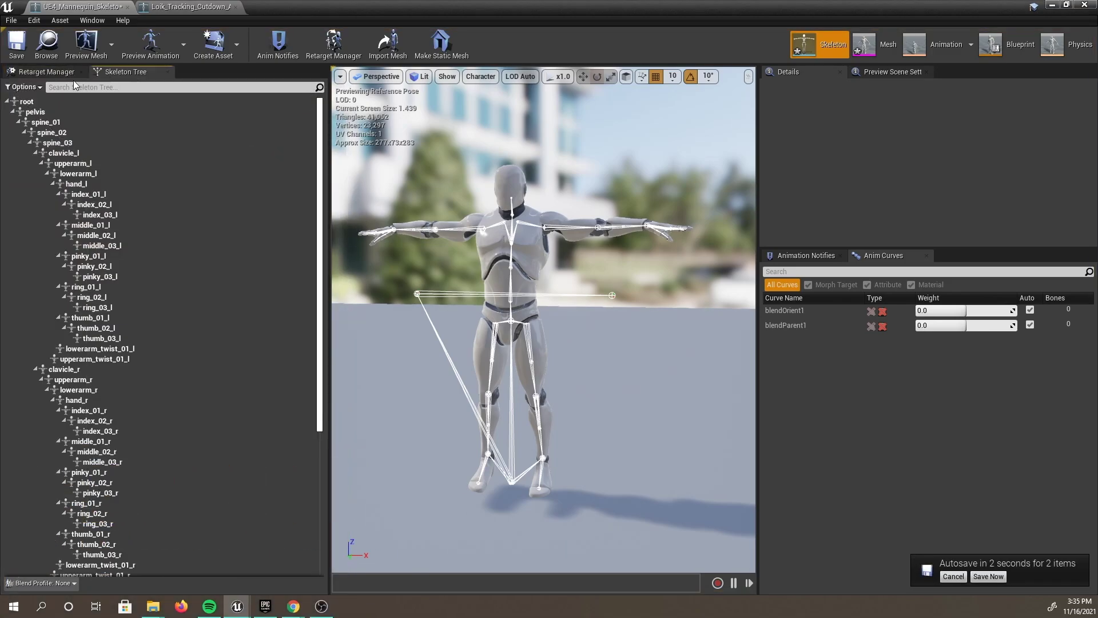
{"action": "left_click", "coordinate": [26, 87]}
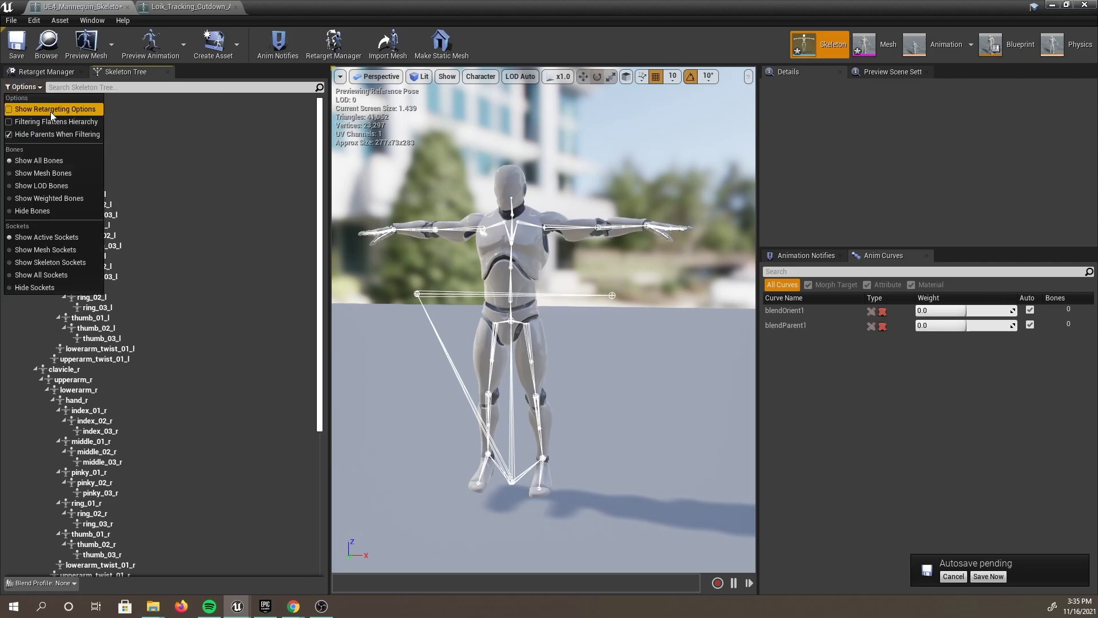
{"action": "left_click", "coordinate": [50, 112]}
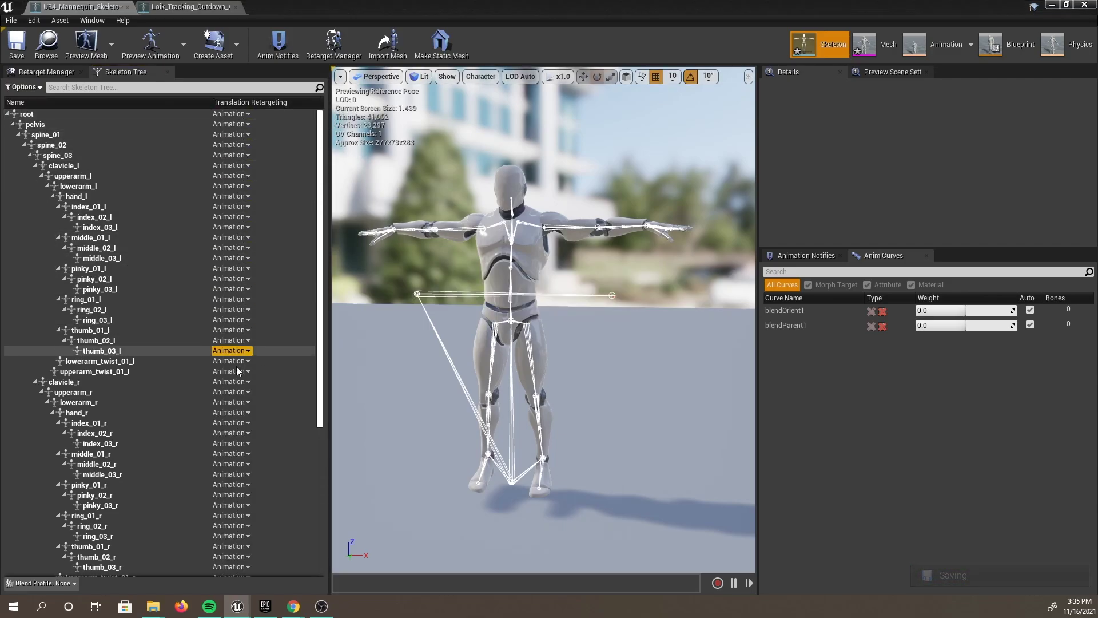
- Recursively set Translation Retargeting to Skeleton for spine_01, thigh_l and thigh_r
{"action": "left_click", "coordinate": [19, 135]}
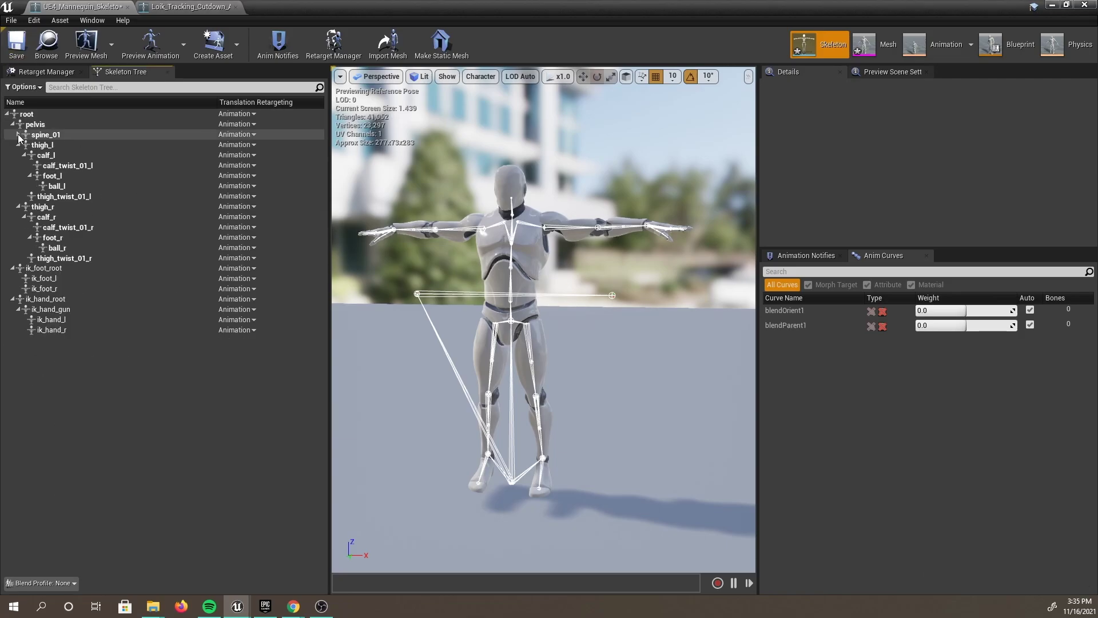
{"action": "left_click", "coordinate": [41, 145]}
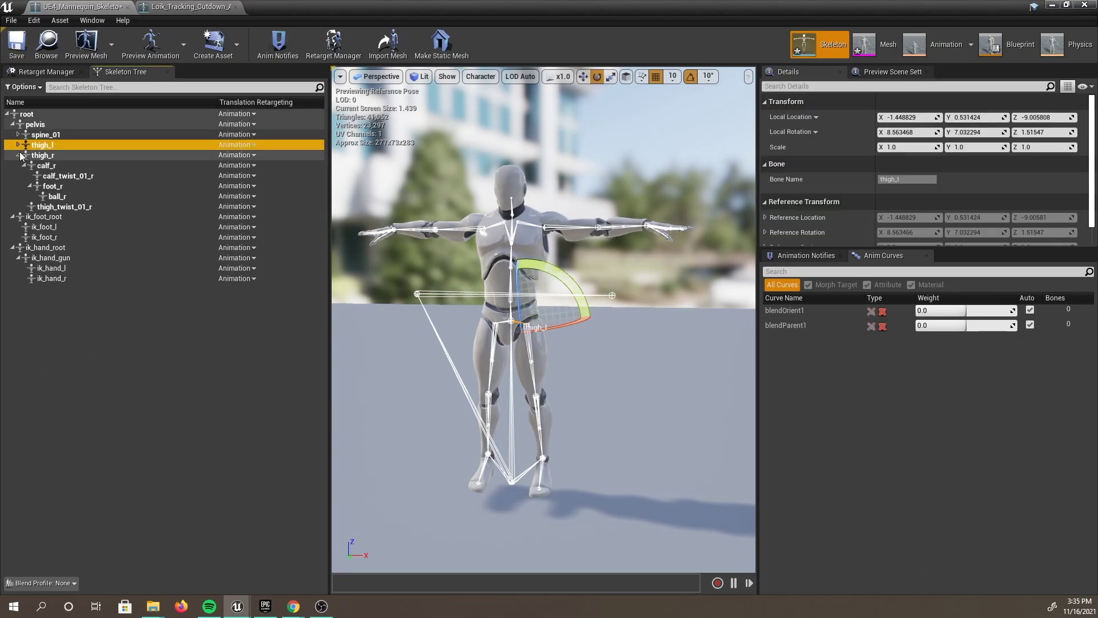
{"action": "left_click", "coordinate": [41, 137]}
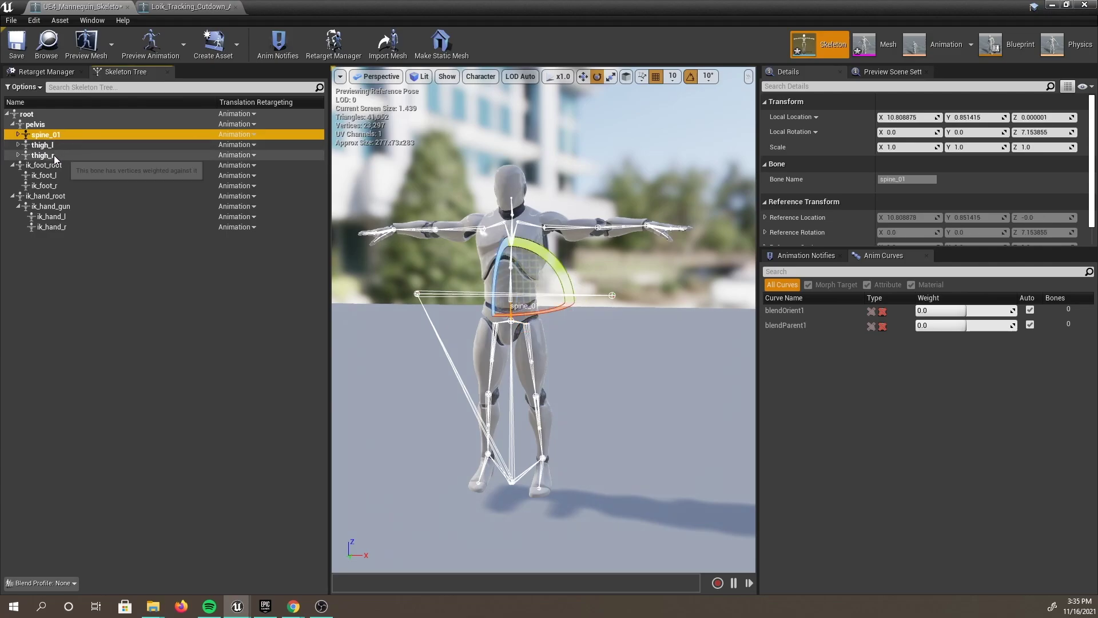
{"action": "left_click", "coordinate": [55, 157], "text": "shift"}
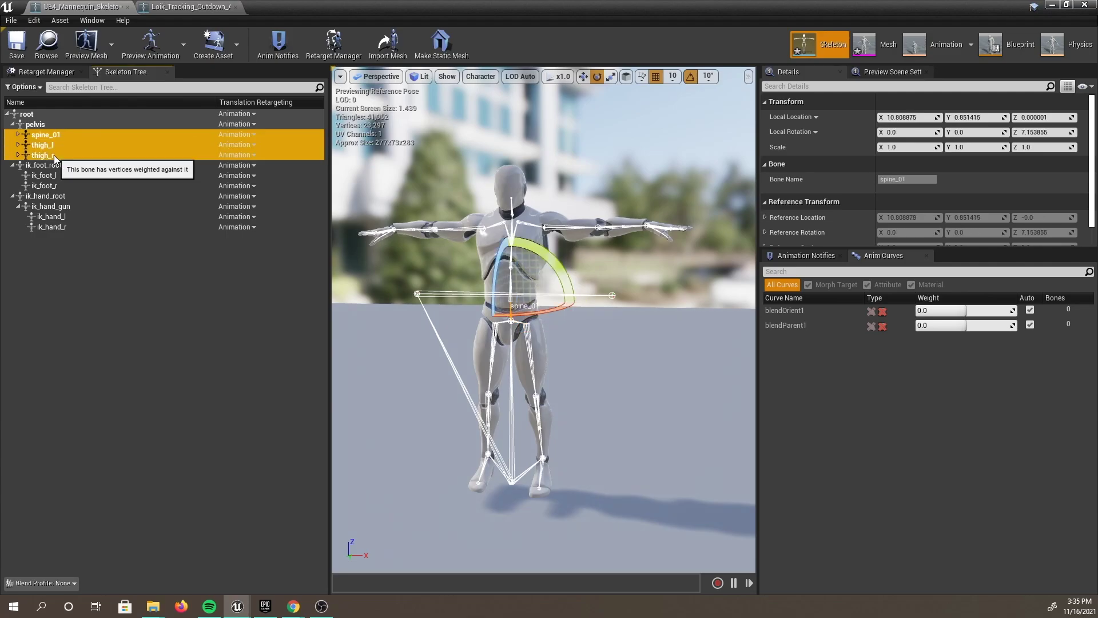
{"action": "right_click", "coordinate": [115, 136]}
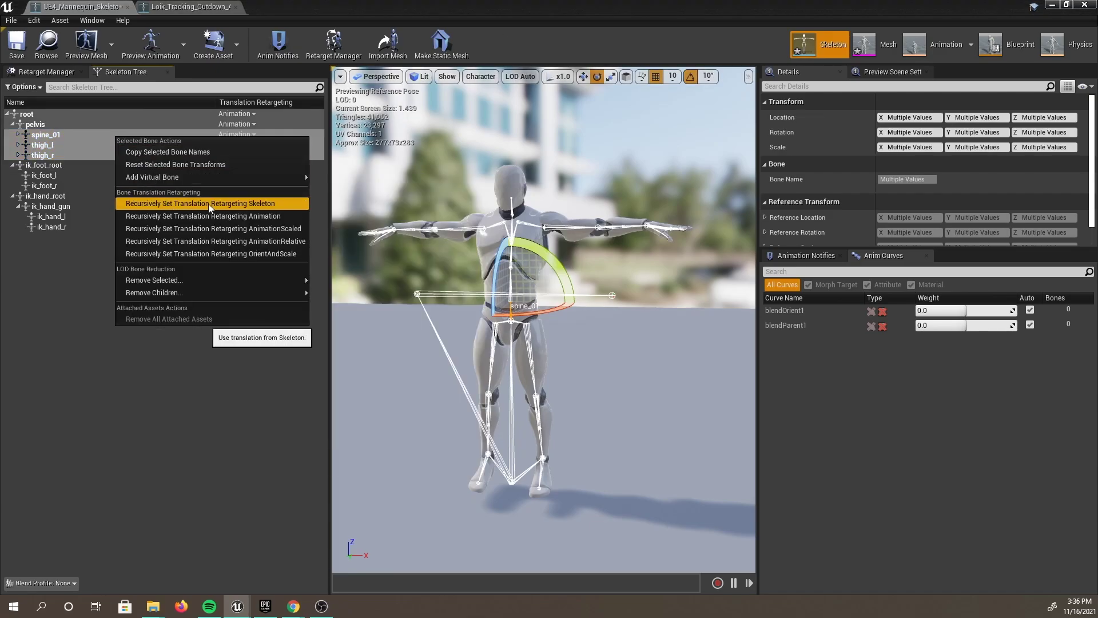
{"action": "left_click", "coordinate": [267, 206]}
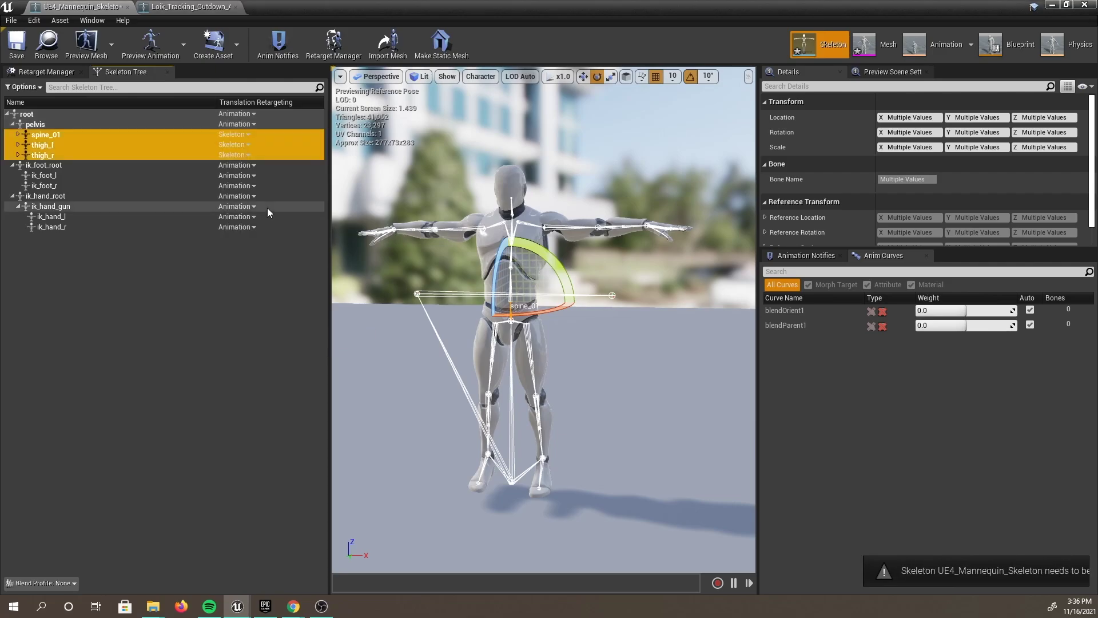
- Set the pelvis bone's Translation Retargeting to Animation Scaled
{"action": "left_click", "coordinate": [246, 125]}
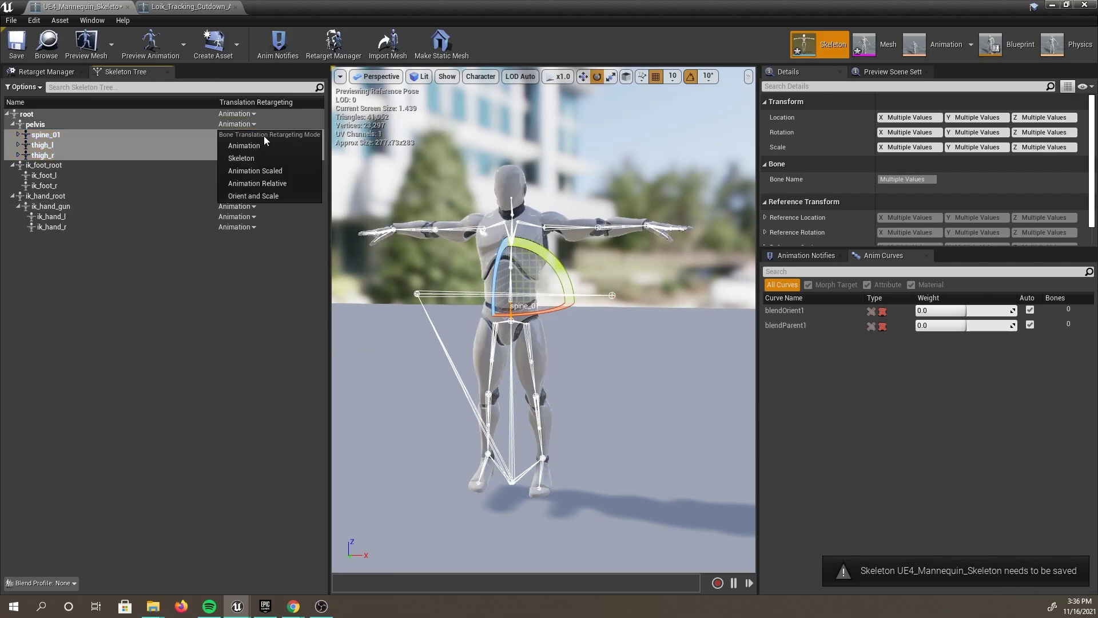
{"action": "left_click", "coordinate": [276, 170]}
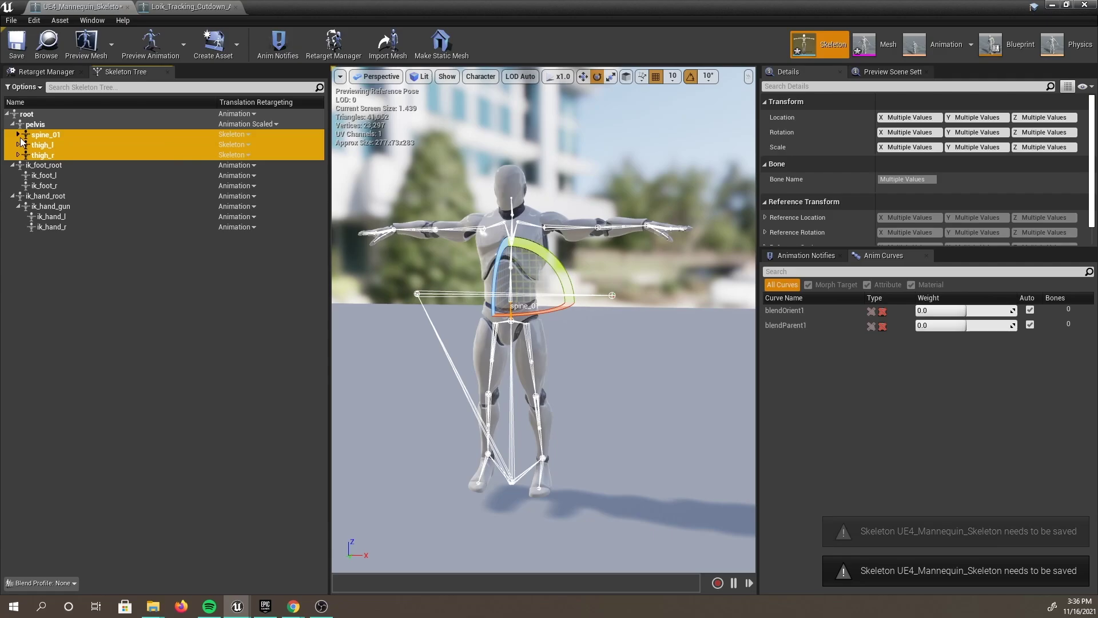
{"action": "left_click", "coordinate": [26, 114]}
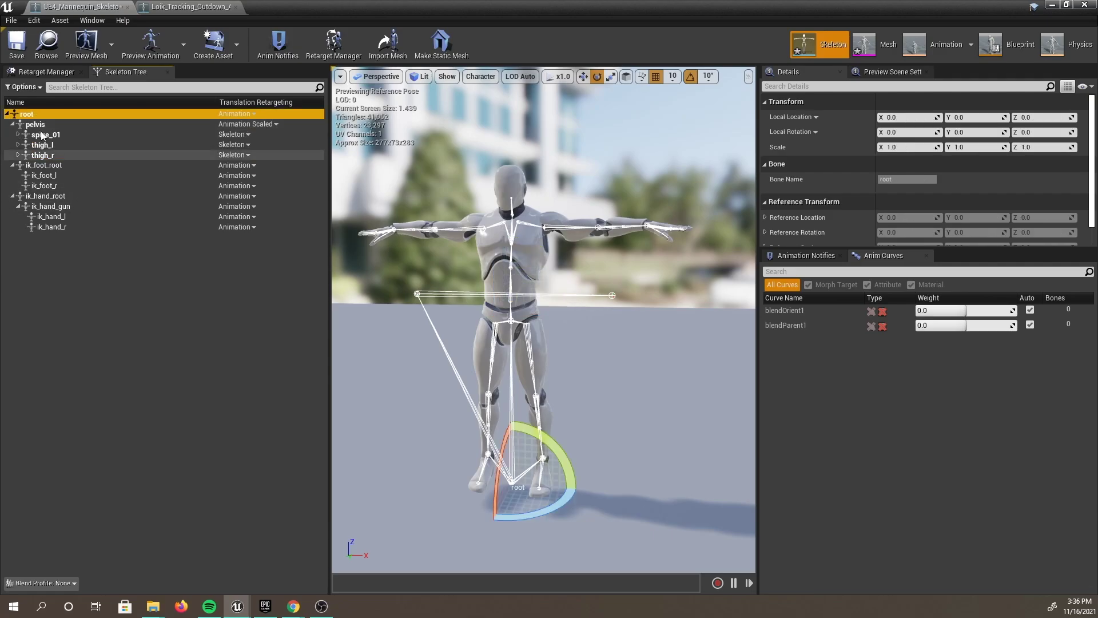
- Save the skeleton and run Duplicate Anim Assets and Retarget on the DeepMotion animation
{"action": "key", "text": "ctrl+s"}
{"action": "left_click", "coordinate": [1049, 5]}
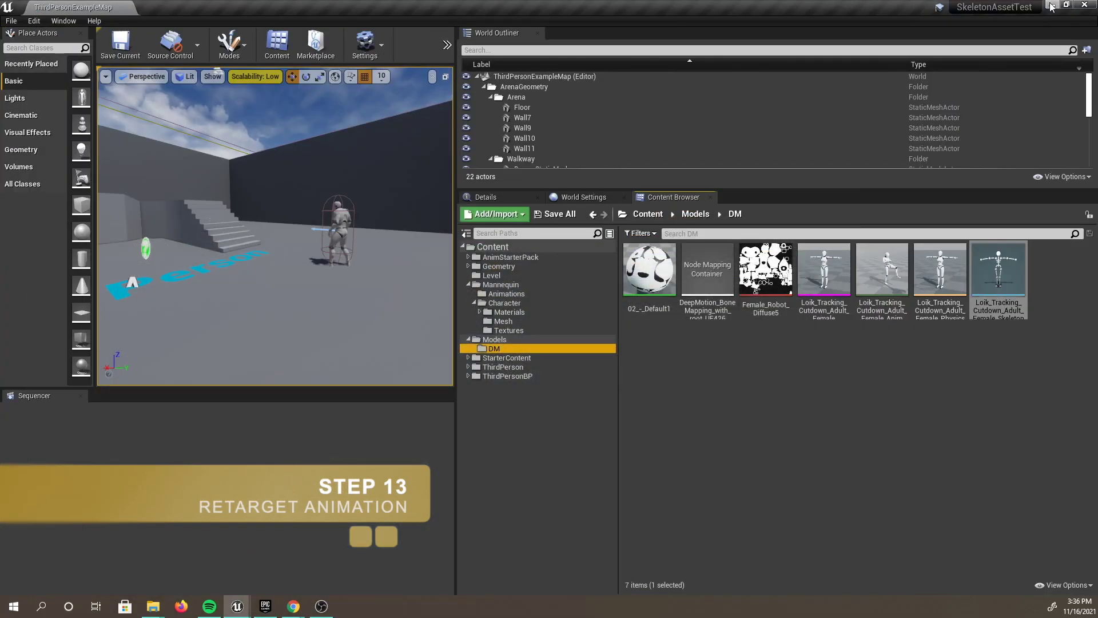
{"action": "left_click", "coordinate": [884, 269]}
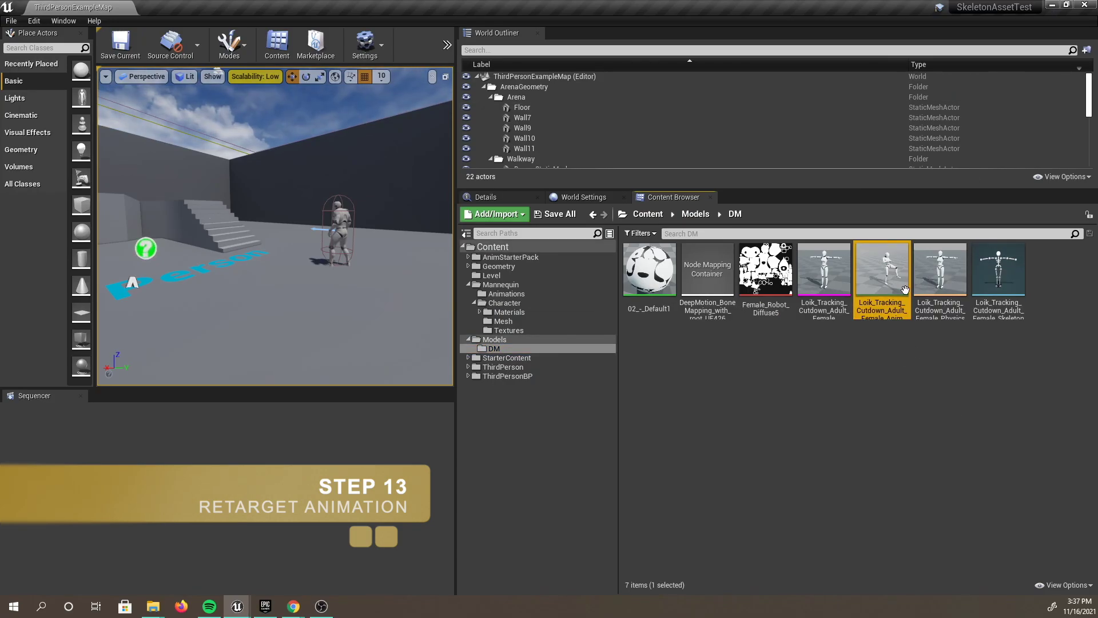
{"action": "right_click", "coordinate": [892, 262]}
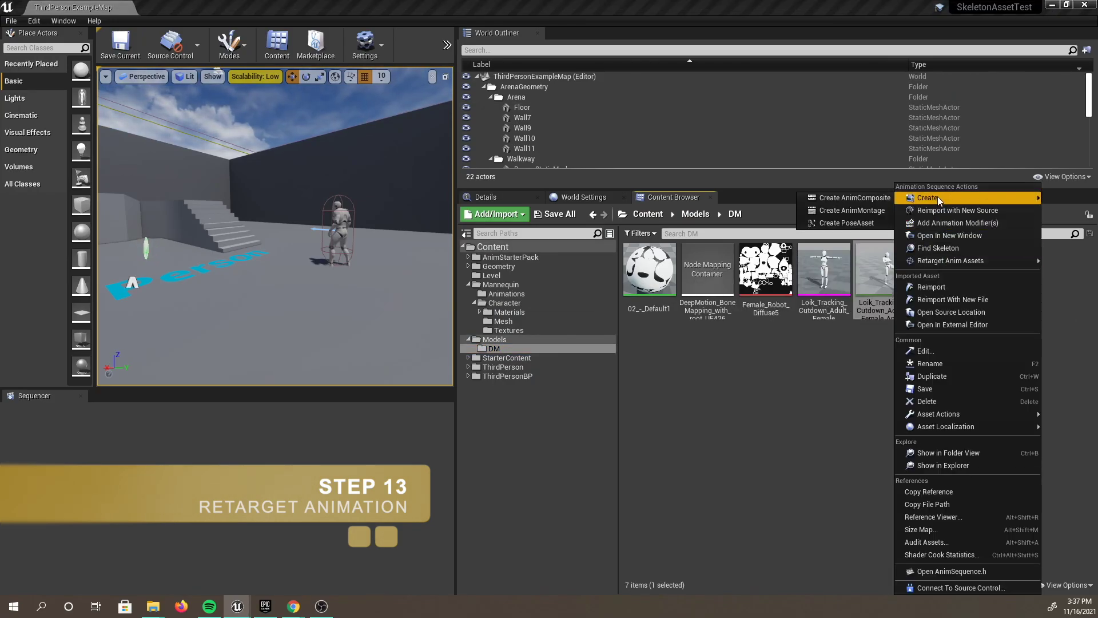
{"action": "mouse_move", "coordinate": [945, 266]}
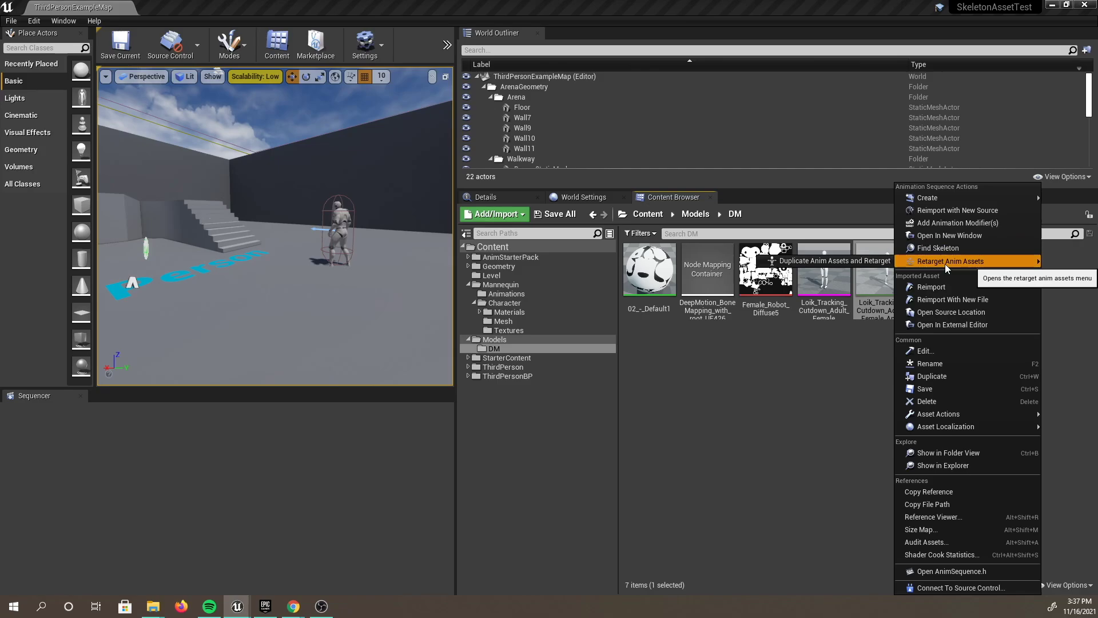
{"action": "left_click", "coordinate": [793, 262]}
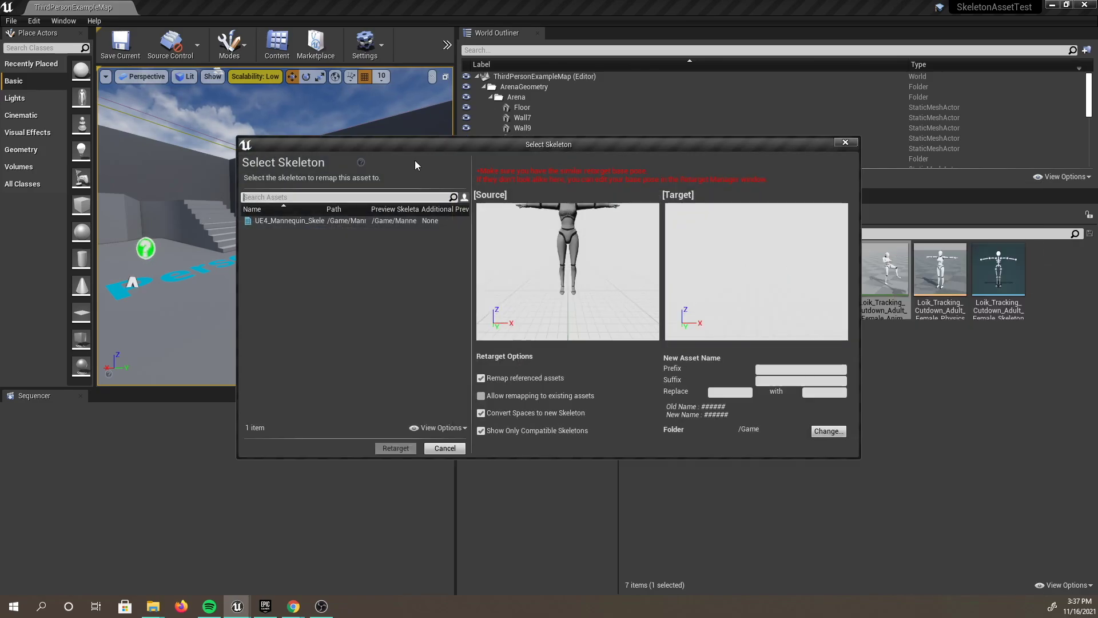
- Target UE4_Mannequin_Skeleton and set the output to a new Content folder named 'Retargeted'
{"action": "left_click_drag", "start_coordinate": [415, 150], "coordinate": [369, 131]}
{"action": "left_click", "coordinate": [216, 199]}
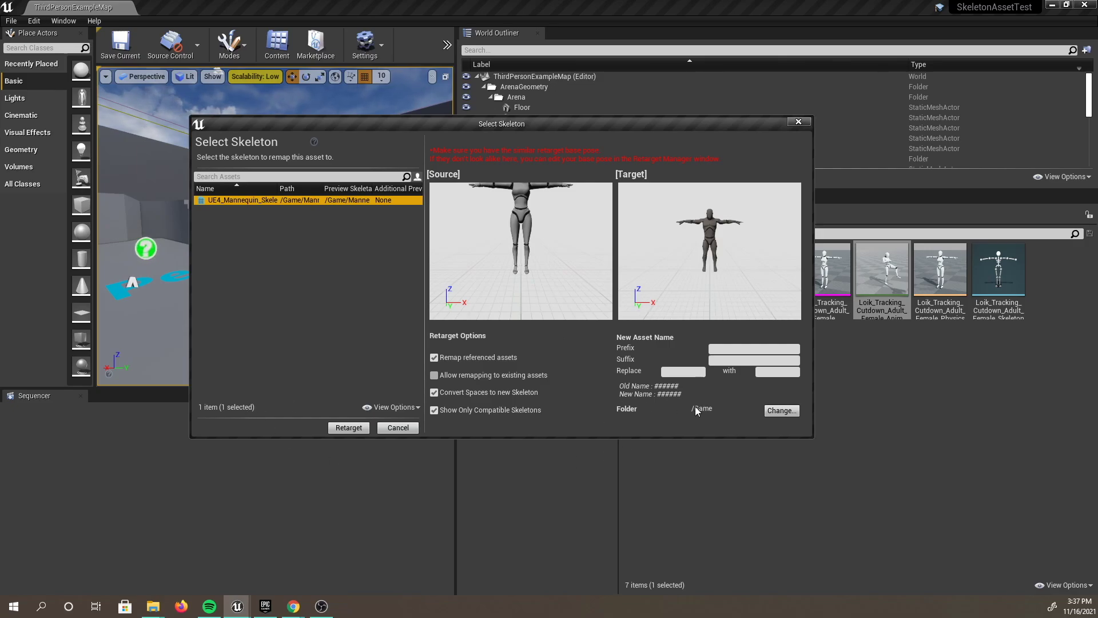
{"action": "left_click", "coordinate": [782, 410]}
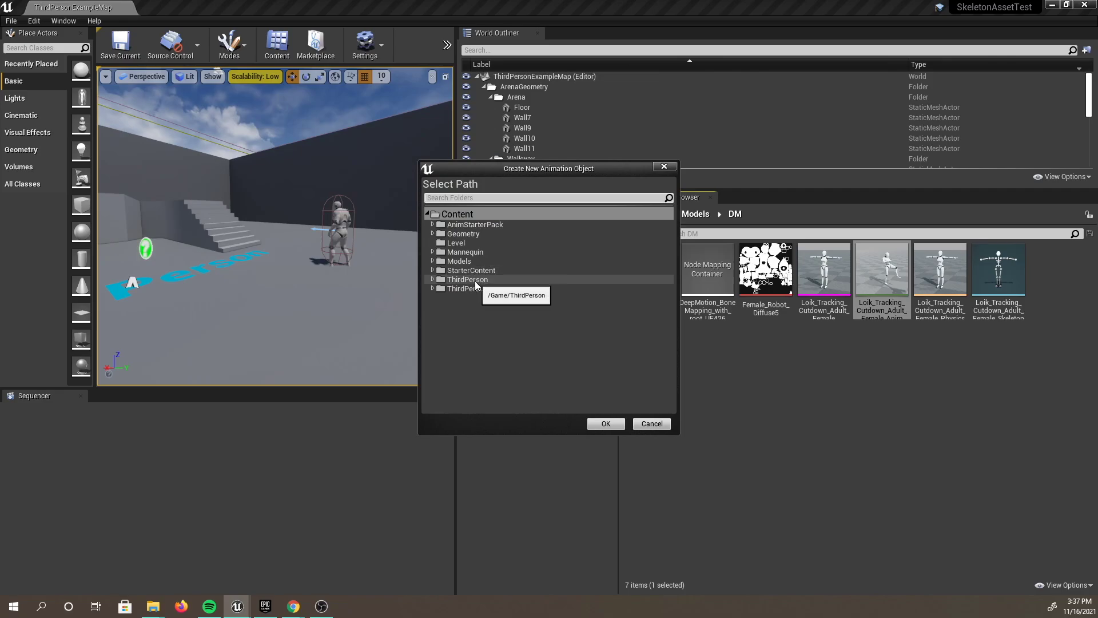
{"action": "right_click", "coordinate": [462, 316]}
{"action": "left_click", "coordinate": [499, 324]}
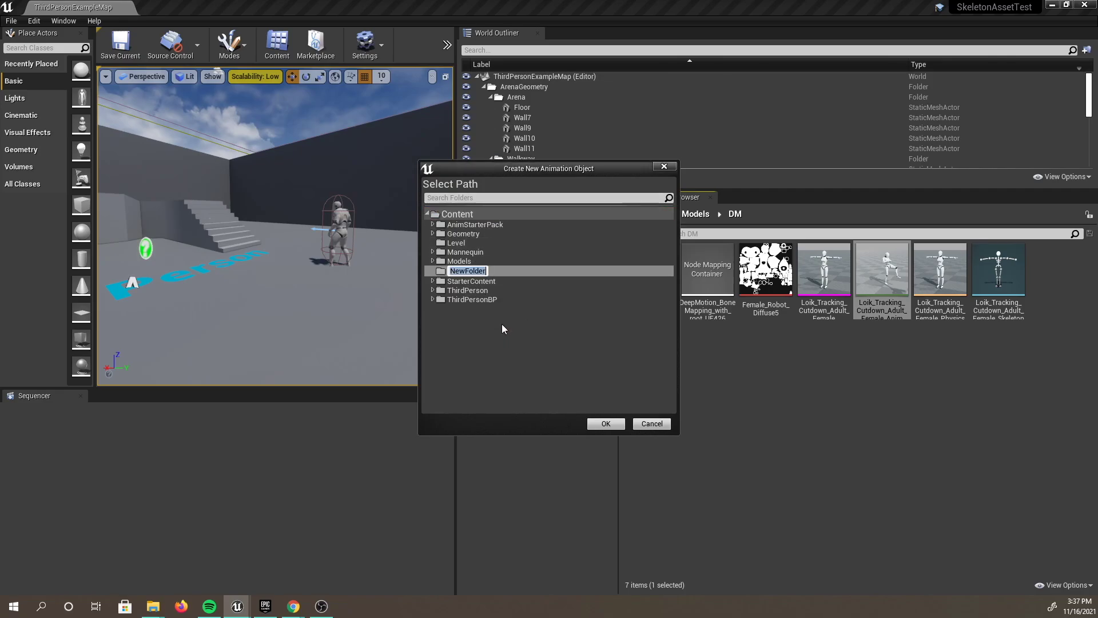
{"action": "type", "text": "Retargeted"}
{"action": "key", "text": "Return"}
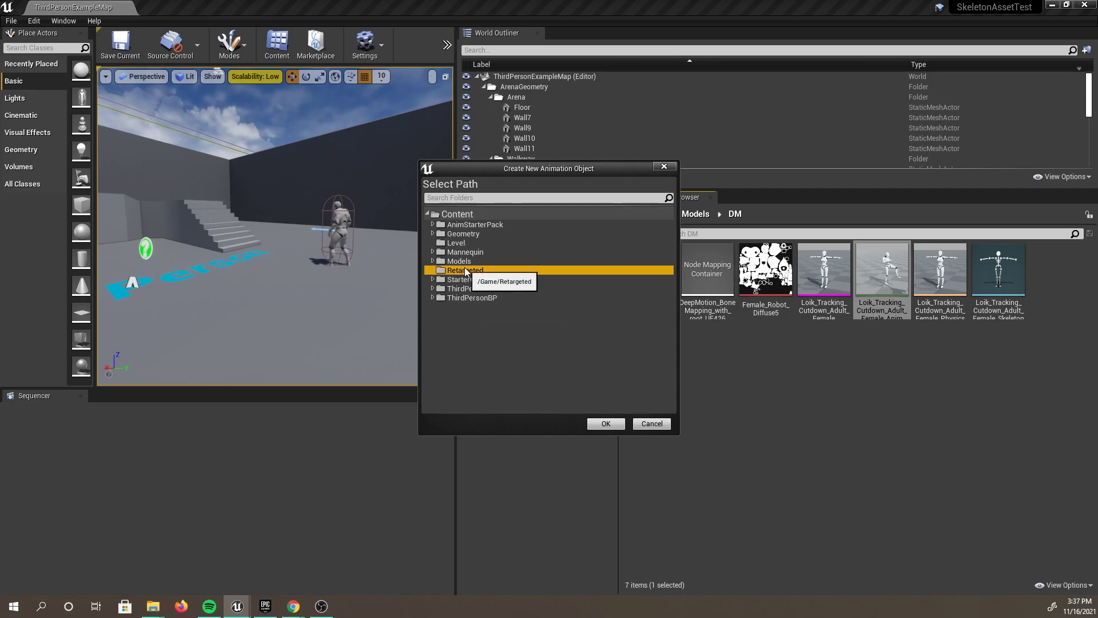
{"action": "left_click", "coordinate": [606, 425]}
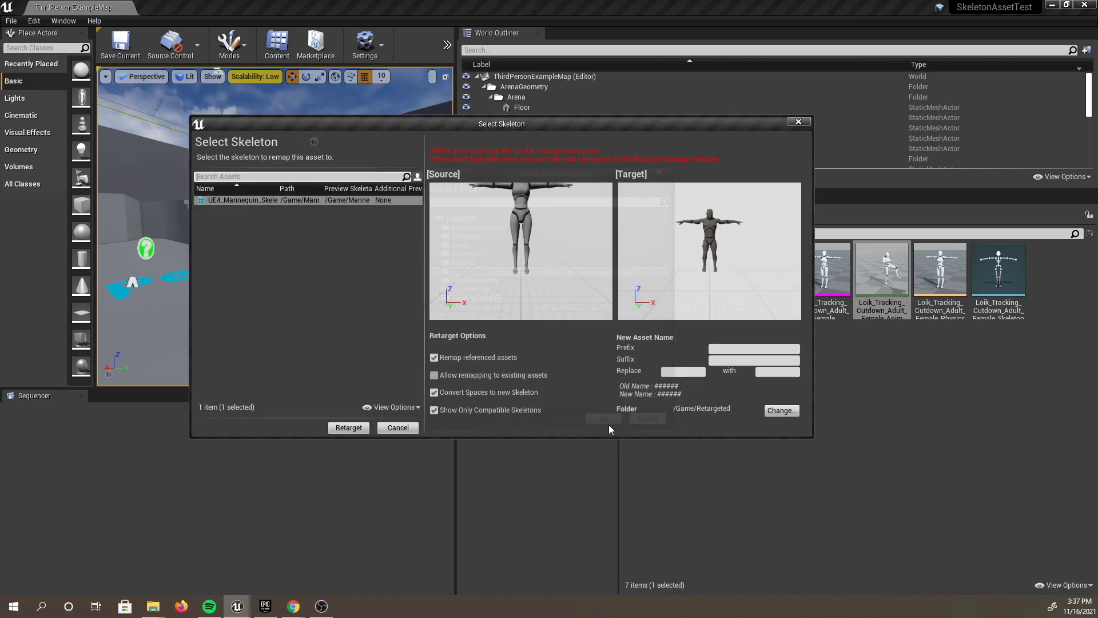
- Run the retarget and open the new animation from the Retargeted folder
{"action": "left_click", "coordinate": [344, 430]}
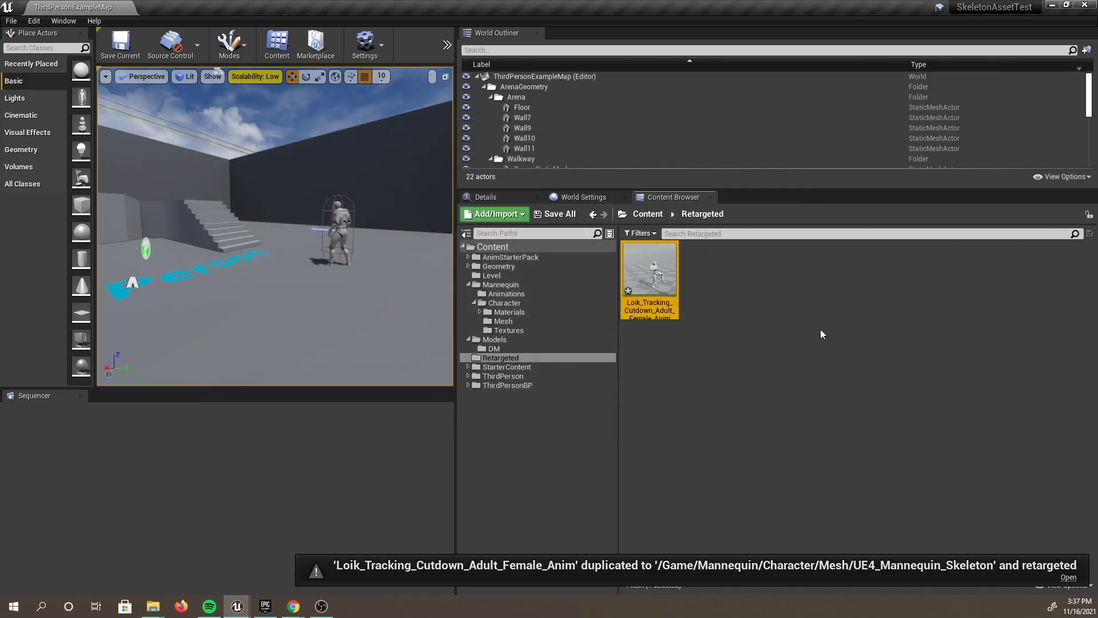
{"action": "double_click", "coordinate": [655, 286]}
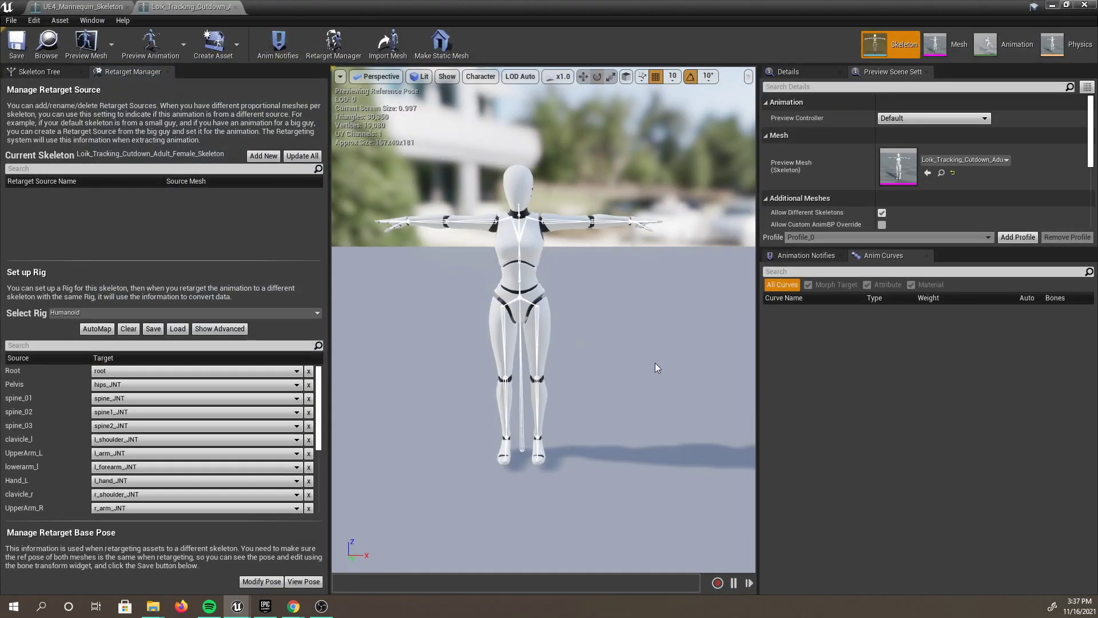